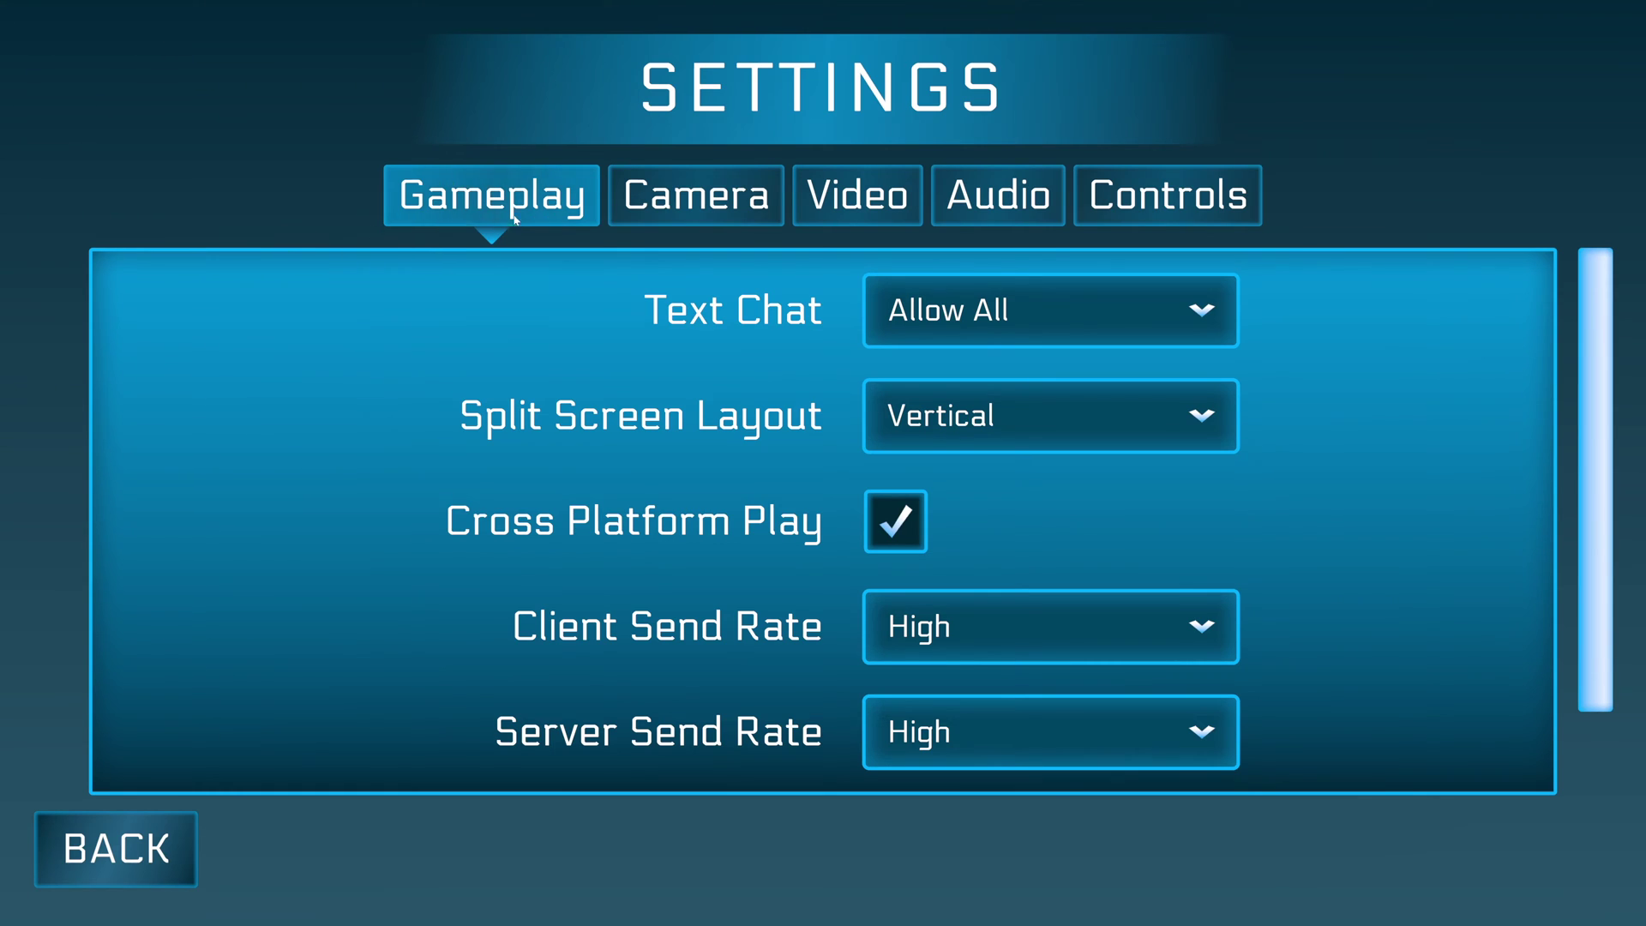
Look through the Camera, Video and Audio settings pages and return to the Camera settings.
left_click(643, 192)
left_click(860, 206)
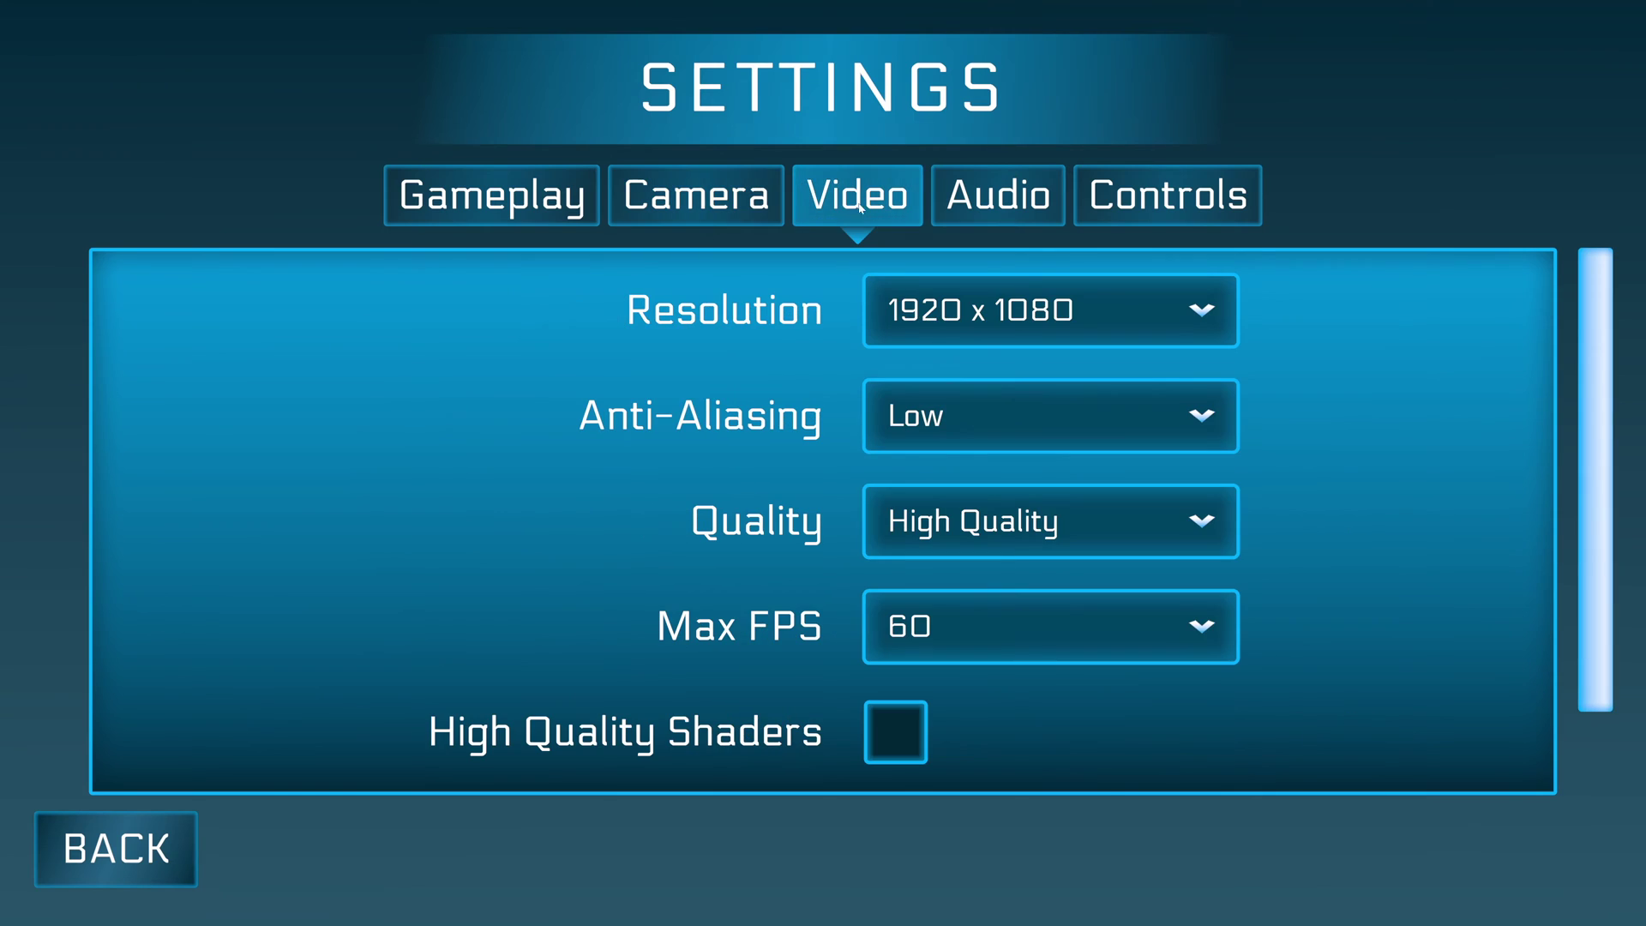
left_click(997, 208)
left_click(768, 212)
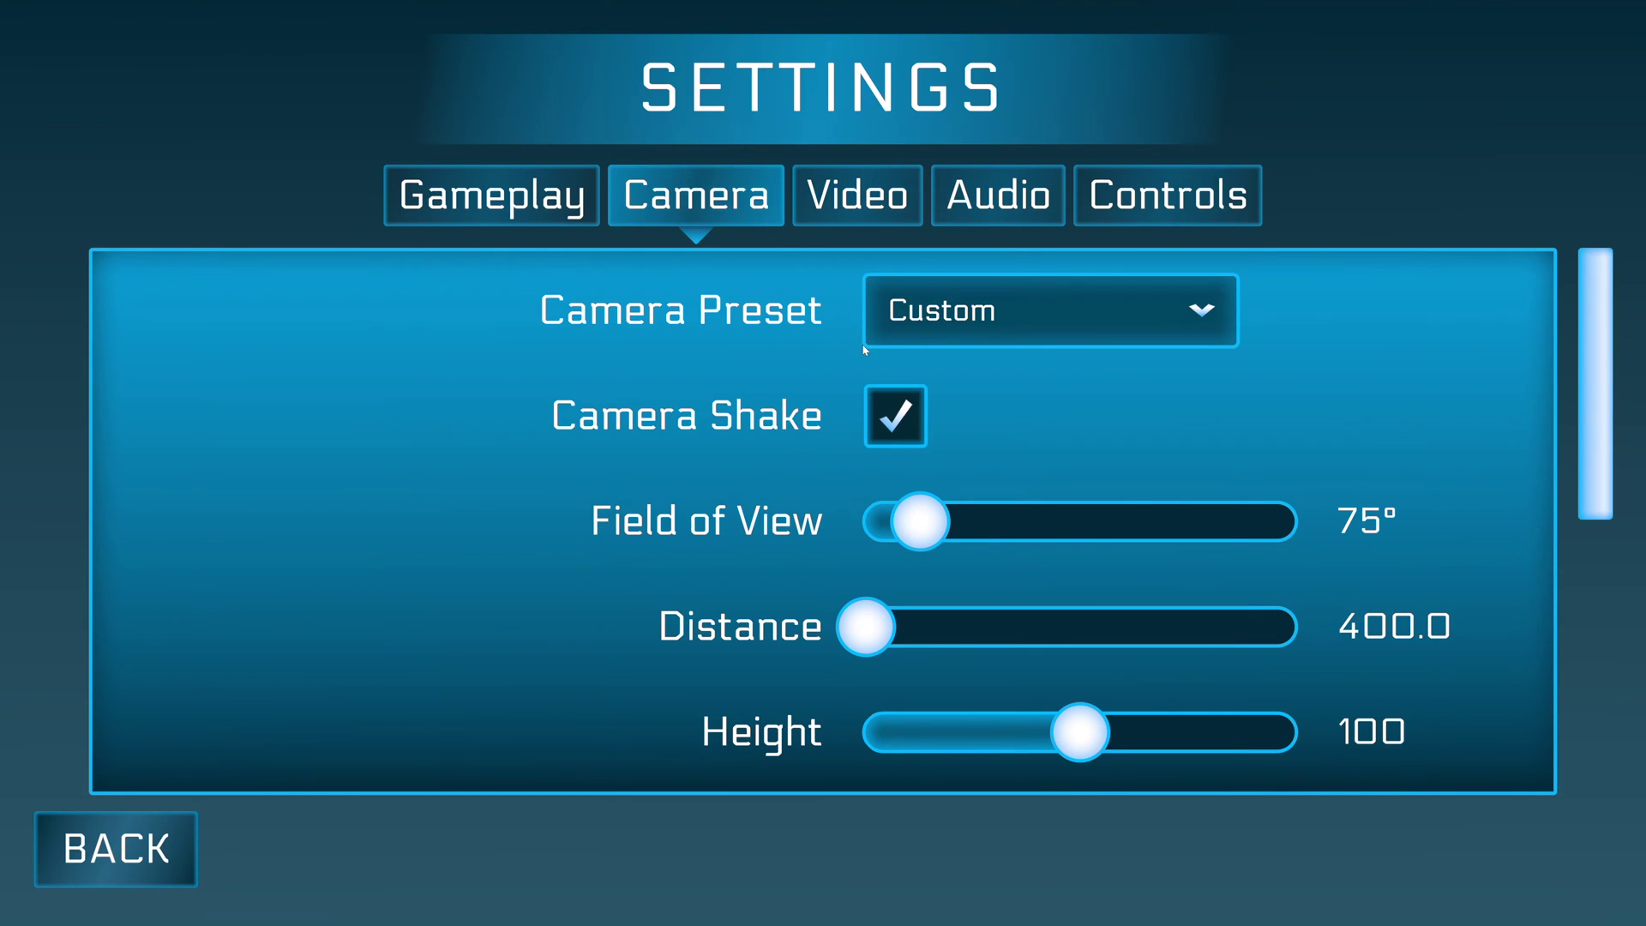
Choose the Supernova camera preset in the Camera settings.
left_click(952, 313)
scroll(954, 409, "down", 4)
scroll(955, 415, "up", 1)
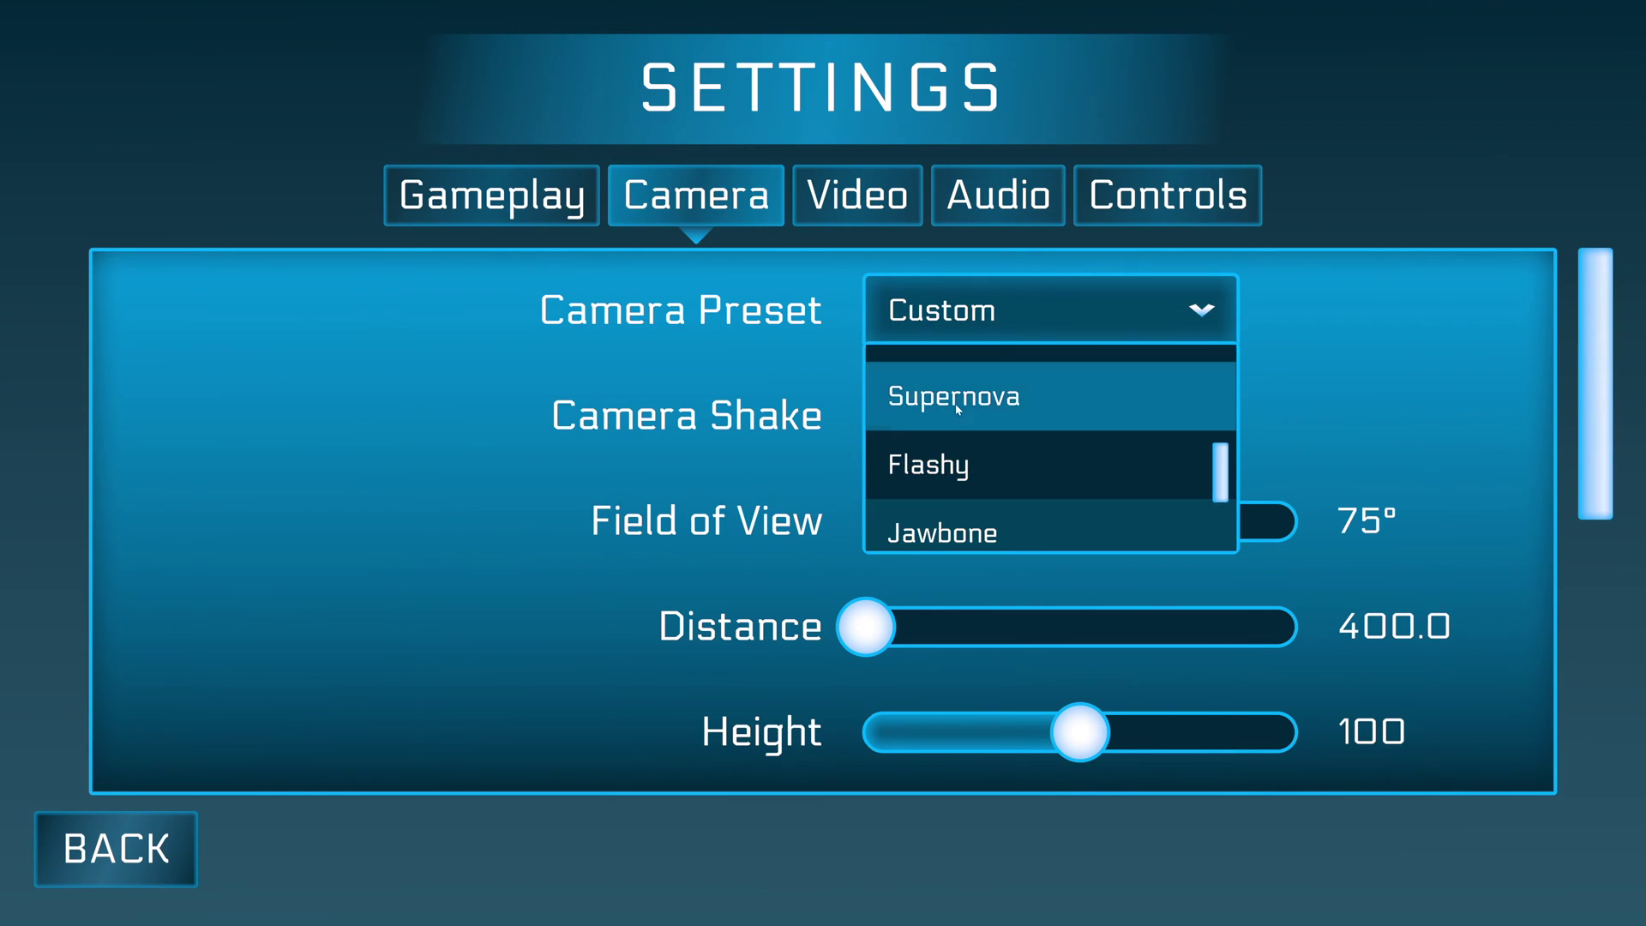
left_click(953, 409)
Toggle Camera Shake and raise the Field of View to past the middle of its range.
left_click(895, 416)
left_click_drag(919, 521, 1129, 525)
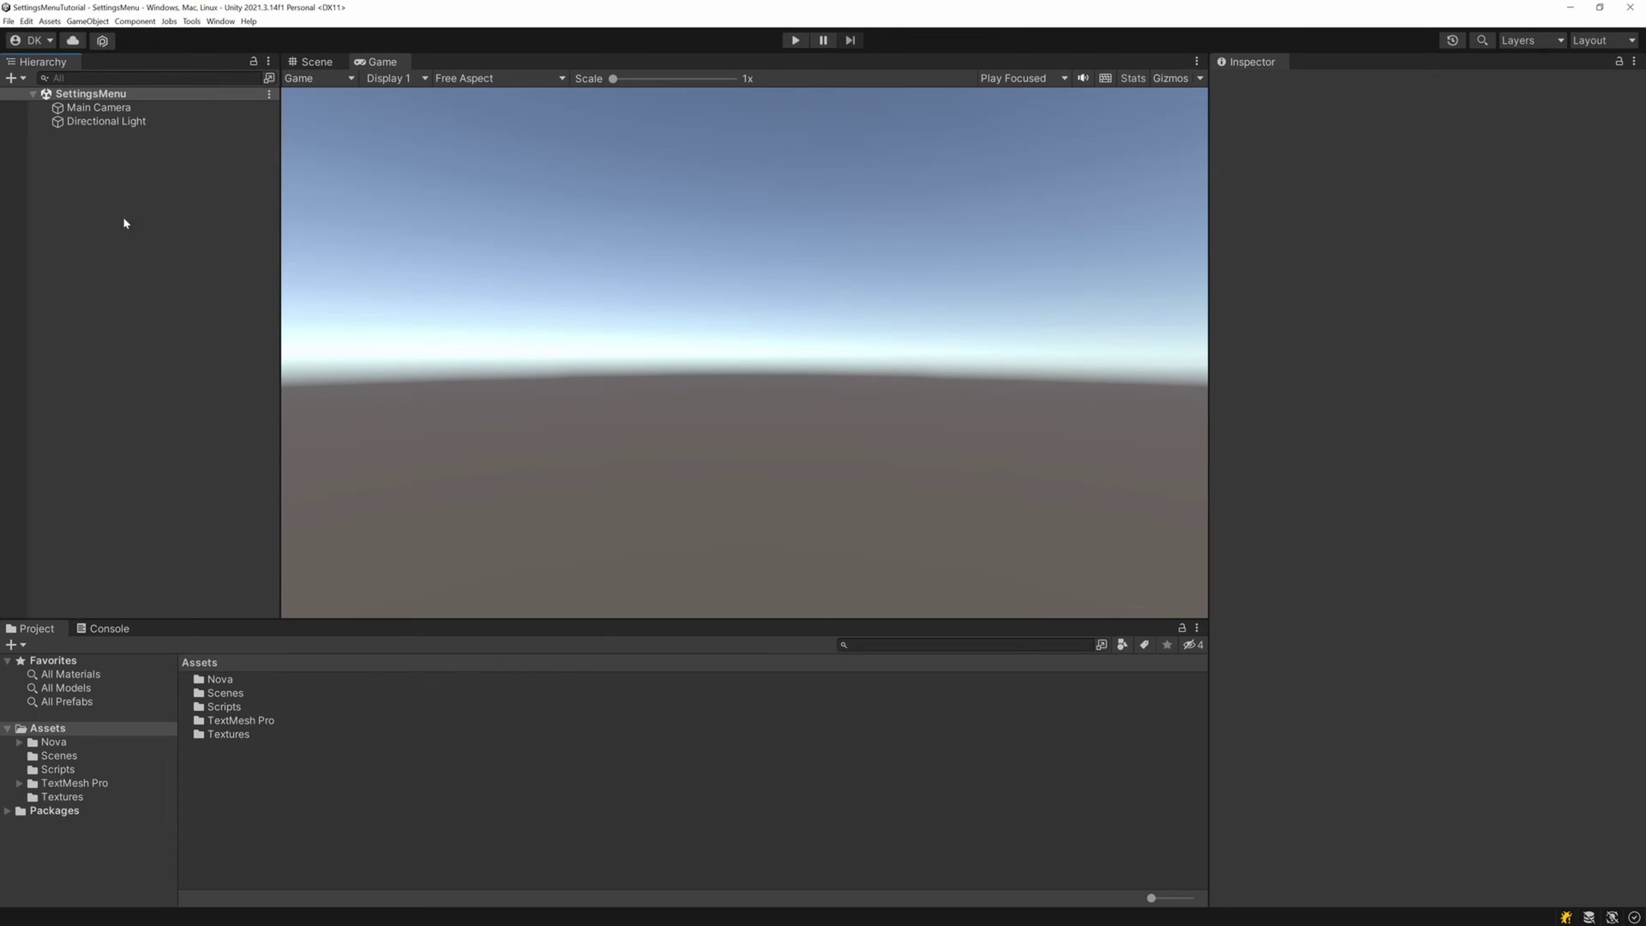
In the Unity editor, create a Nova UIBlock 2D in the scene and name it SettingsMenu.
right_click(151, 201)
mouse_move(257, 432)
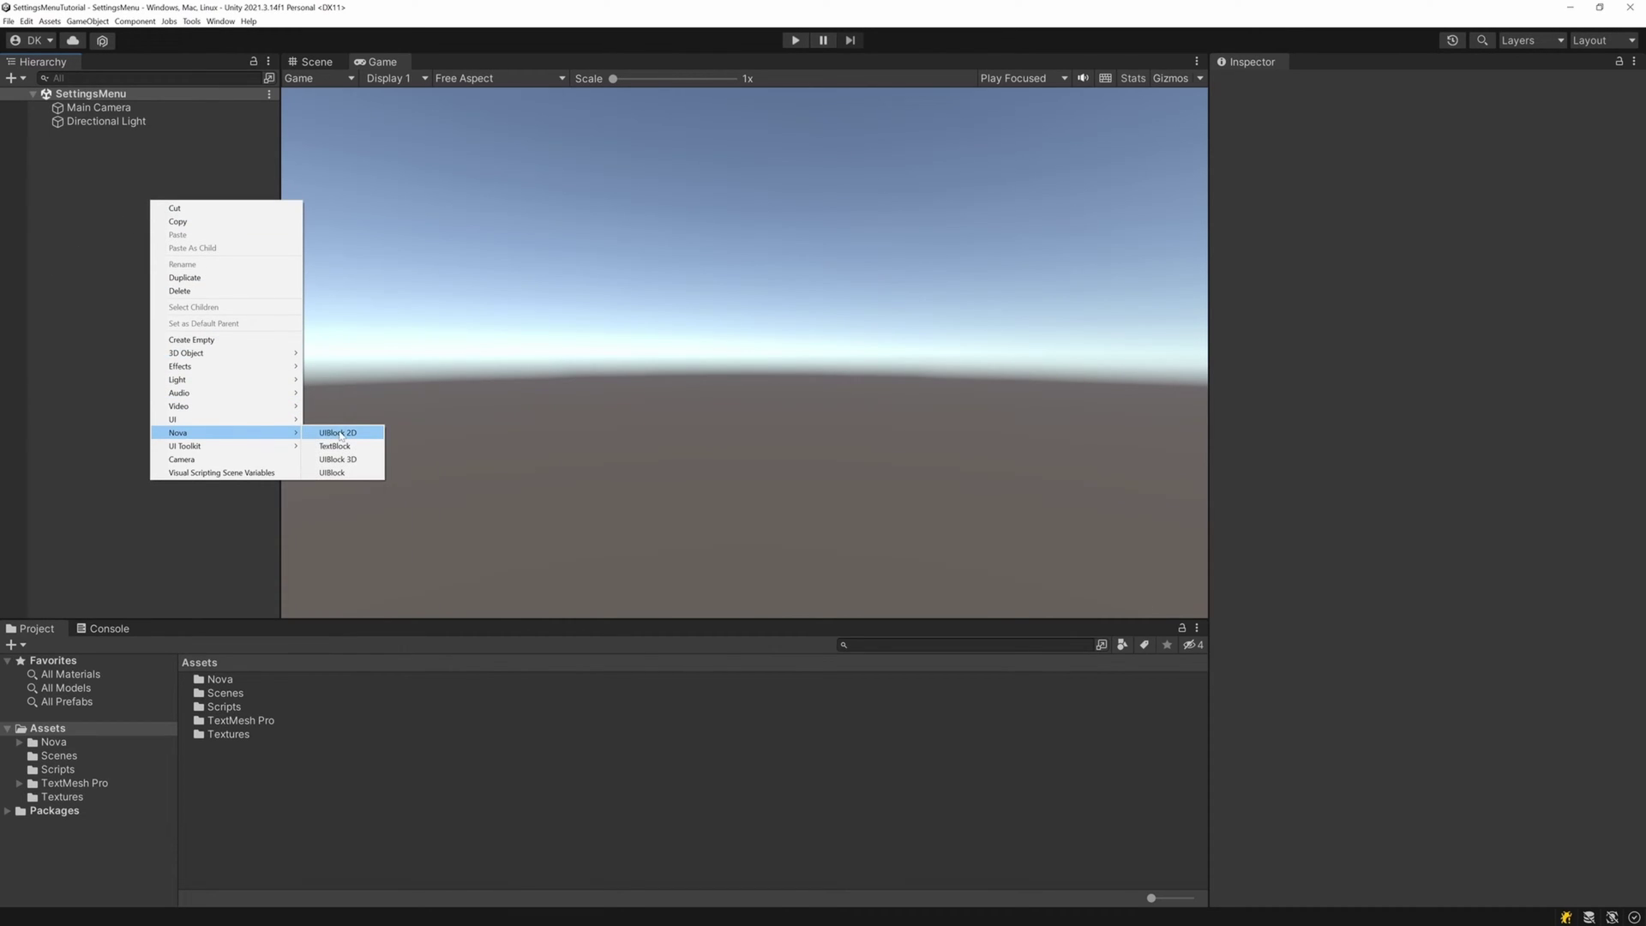
left_click(338, 433)
type("SettingsM")
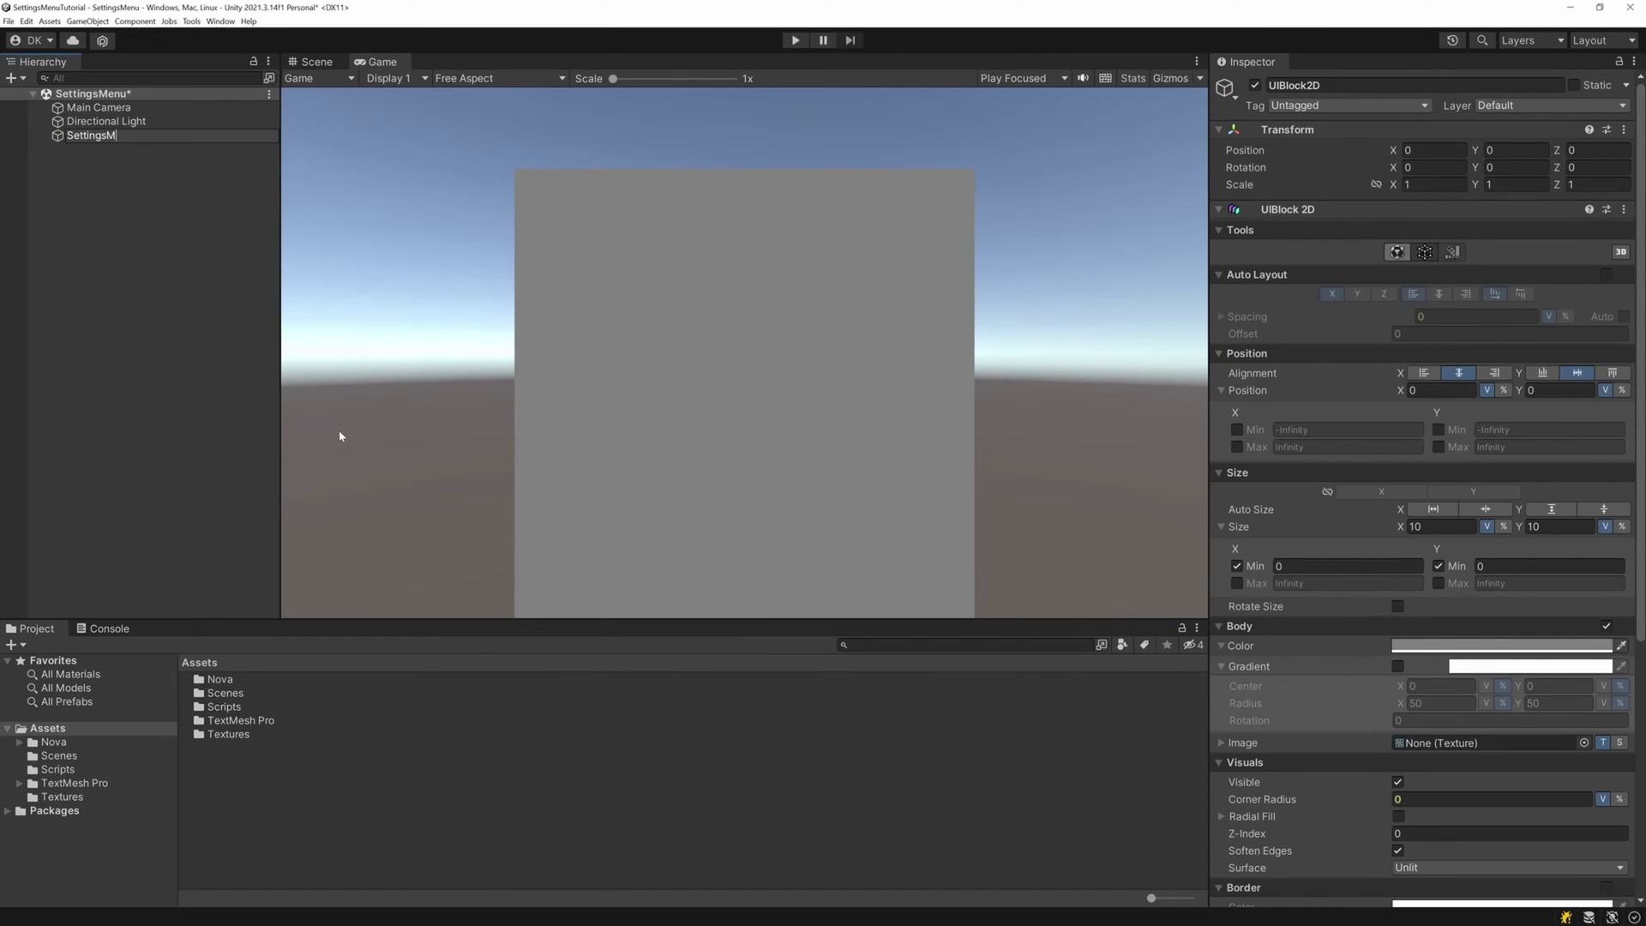
type("enu")
key("Return")
Add a Screen Space component to the SettingsMenu block.
scroll(1317, 673, "down", 5)
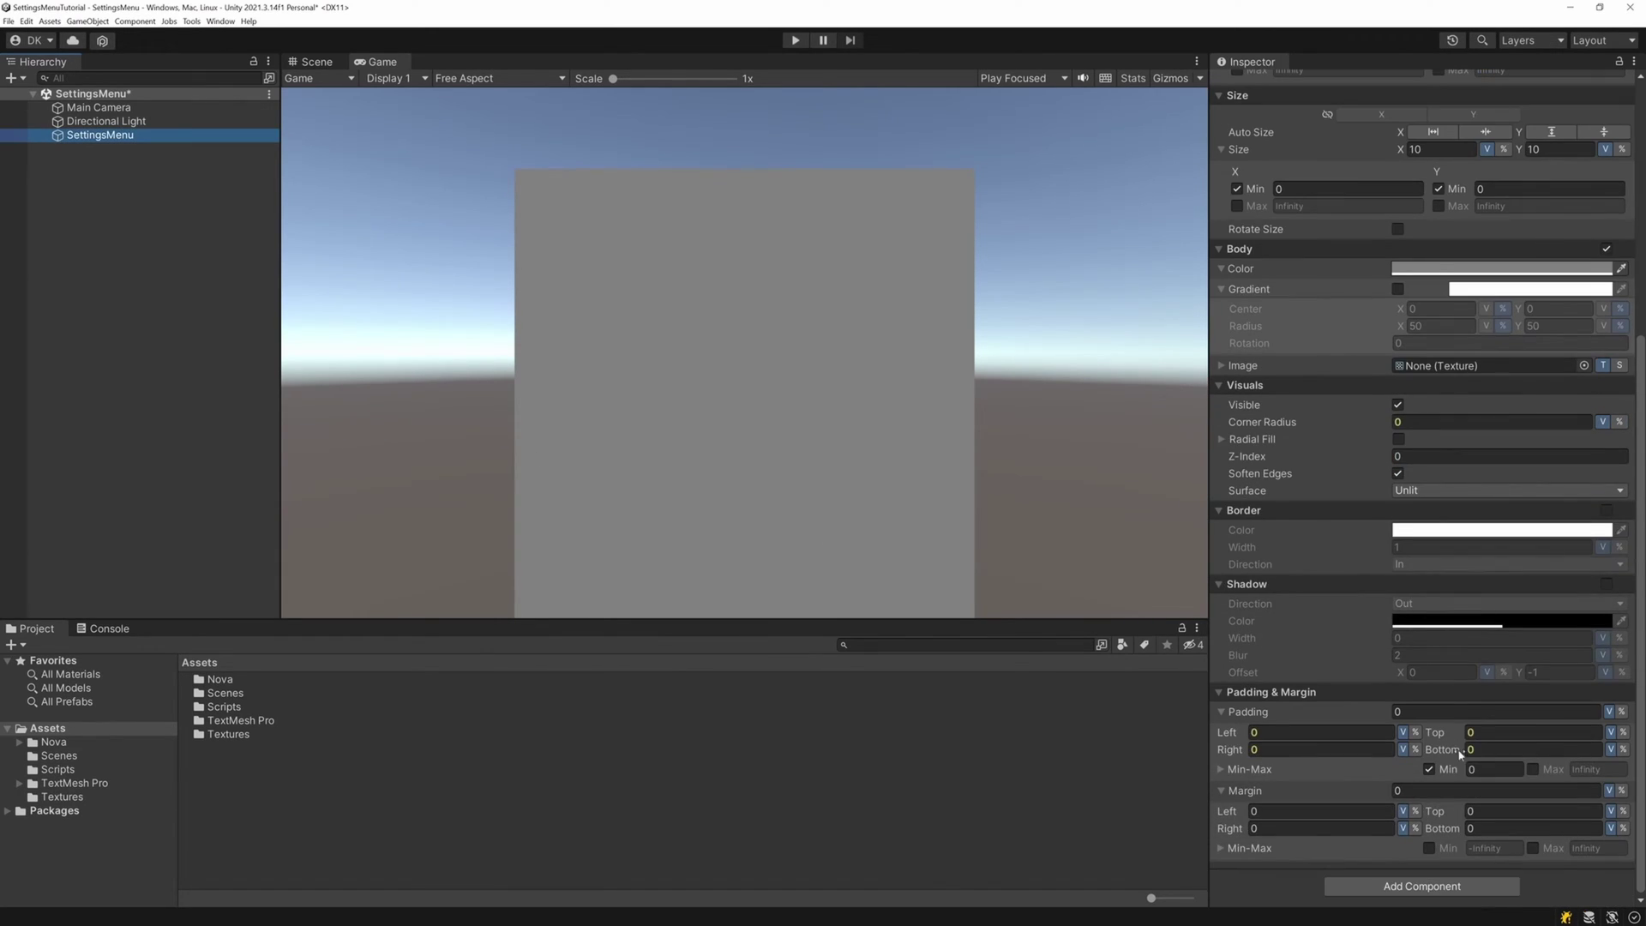
left_click(1465, 888)
type("scre")
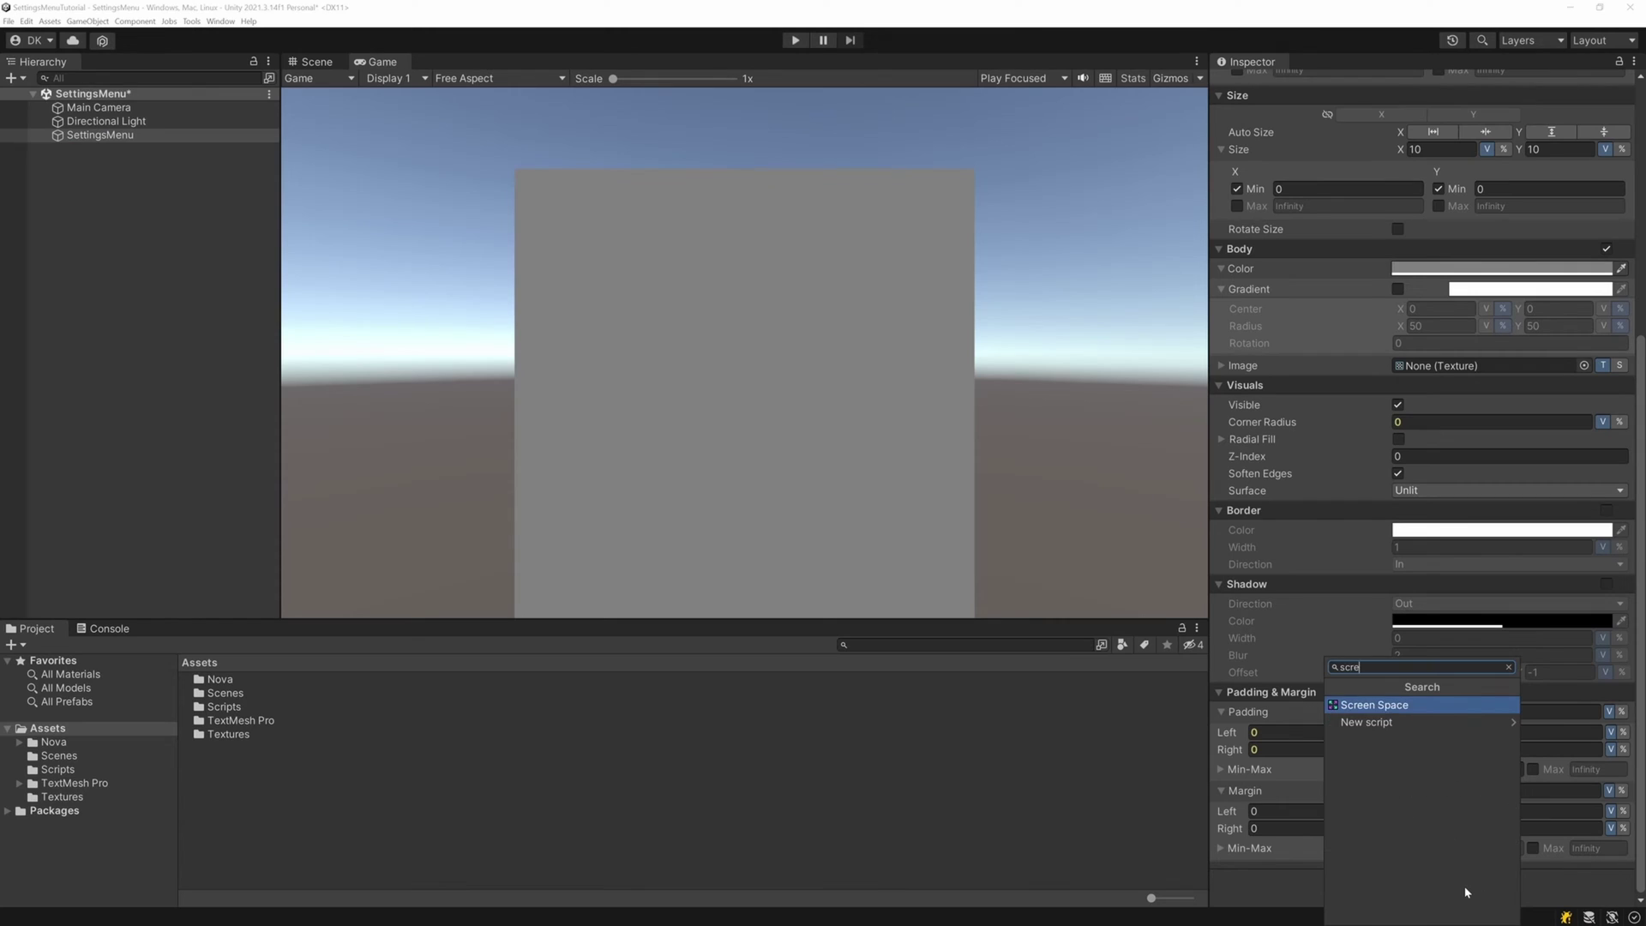
key("Return")
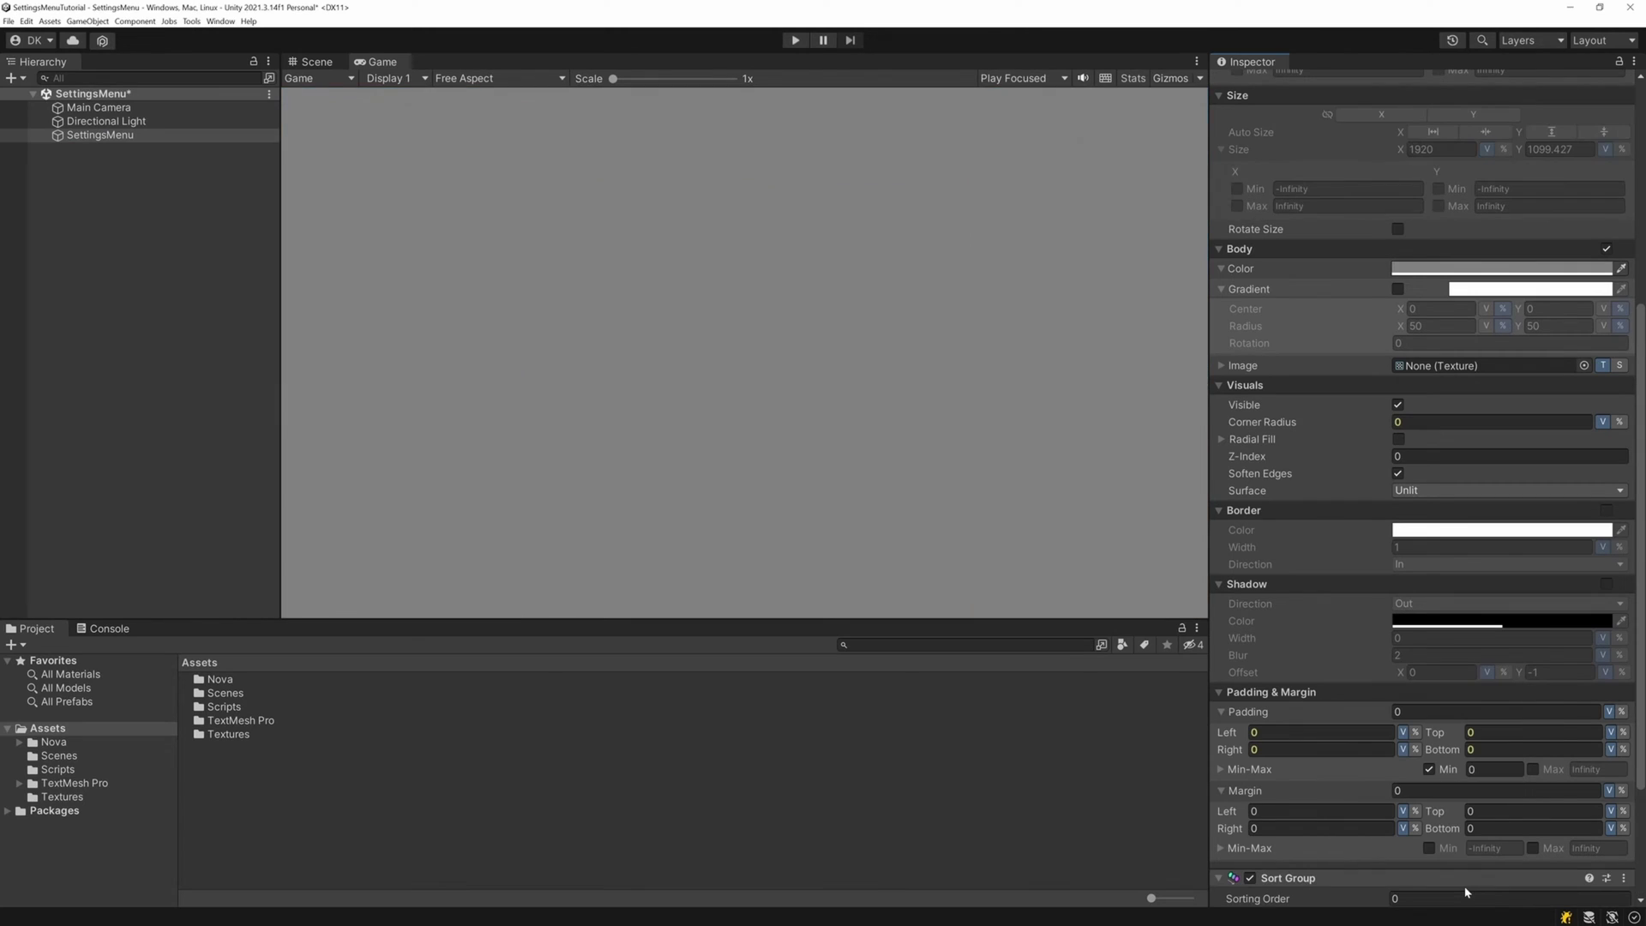
In the Scene view, set the SettingsMenu body color to a dark blue with hue 199, saturation 100 and low brightness.
left_click(330, 62)
scroll(621, 337, "up", 2)
left_click(1505, 269)
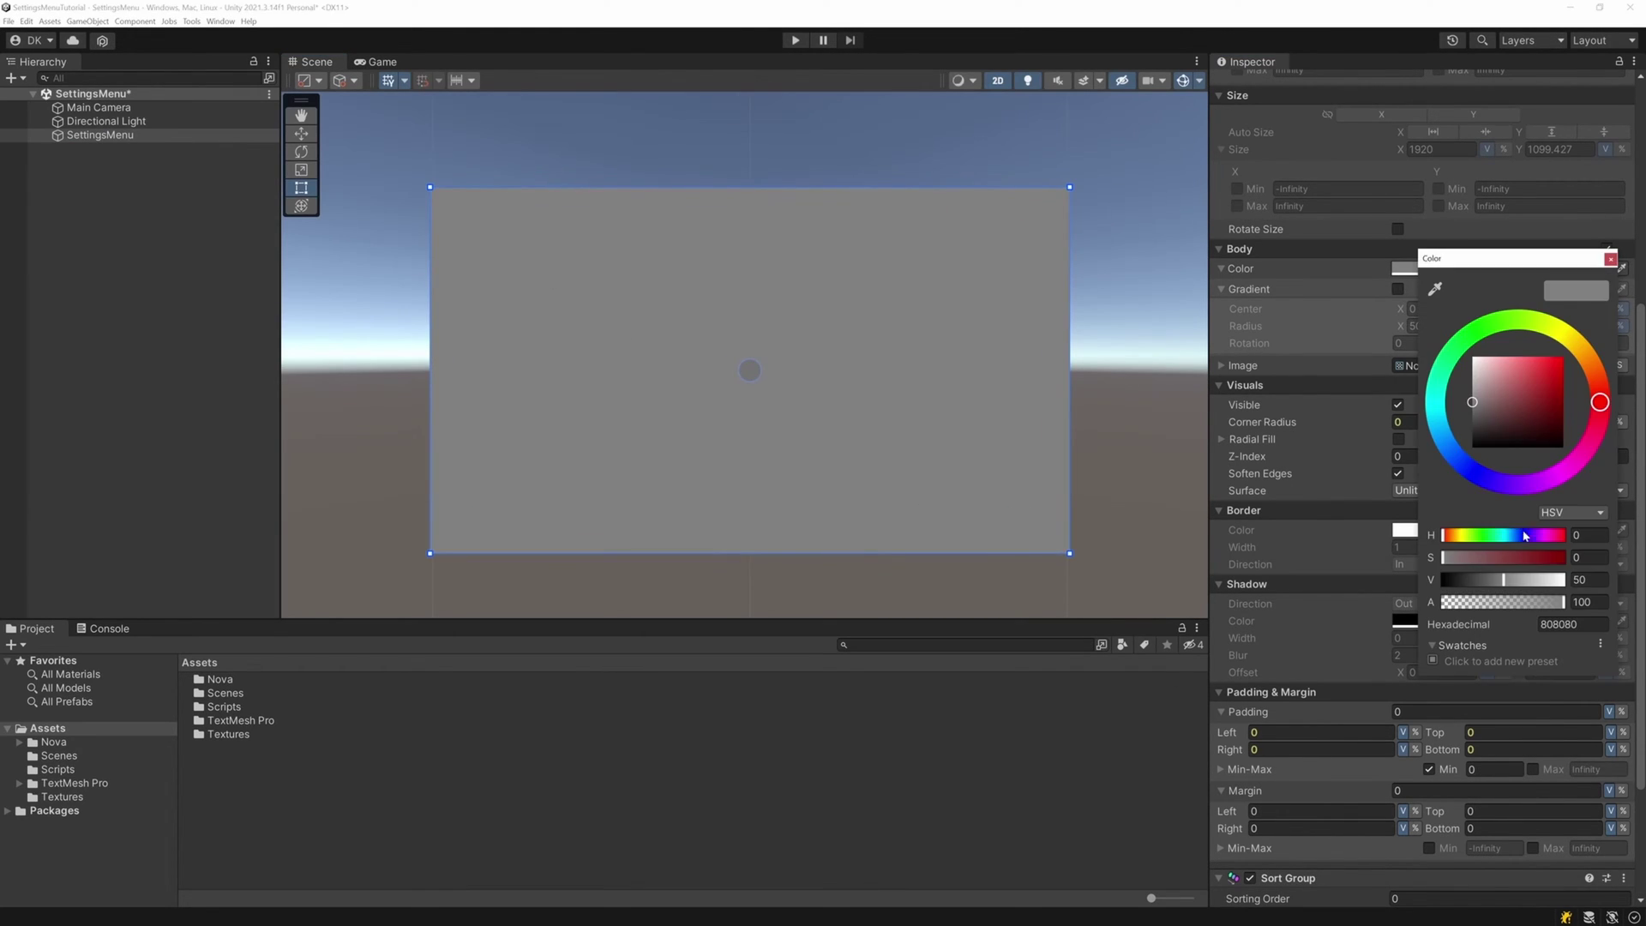
left_click(1591, 535)
type("199")
left_click(1602, 558)
type("100")
left_click_drag(1503, 580, 1468, 581)
left_click(1611, 259)
Enable the SettingsMenu gradient with X radius 0, centered on the block's bottom edge and reaching its top edge, Y radius about 100%.
left_click(1400, 290)
left_click(1417, 327)
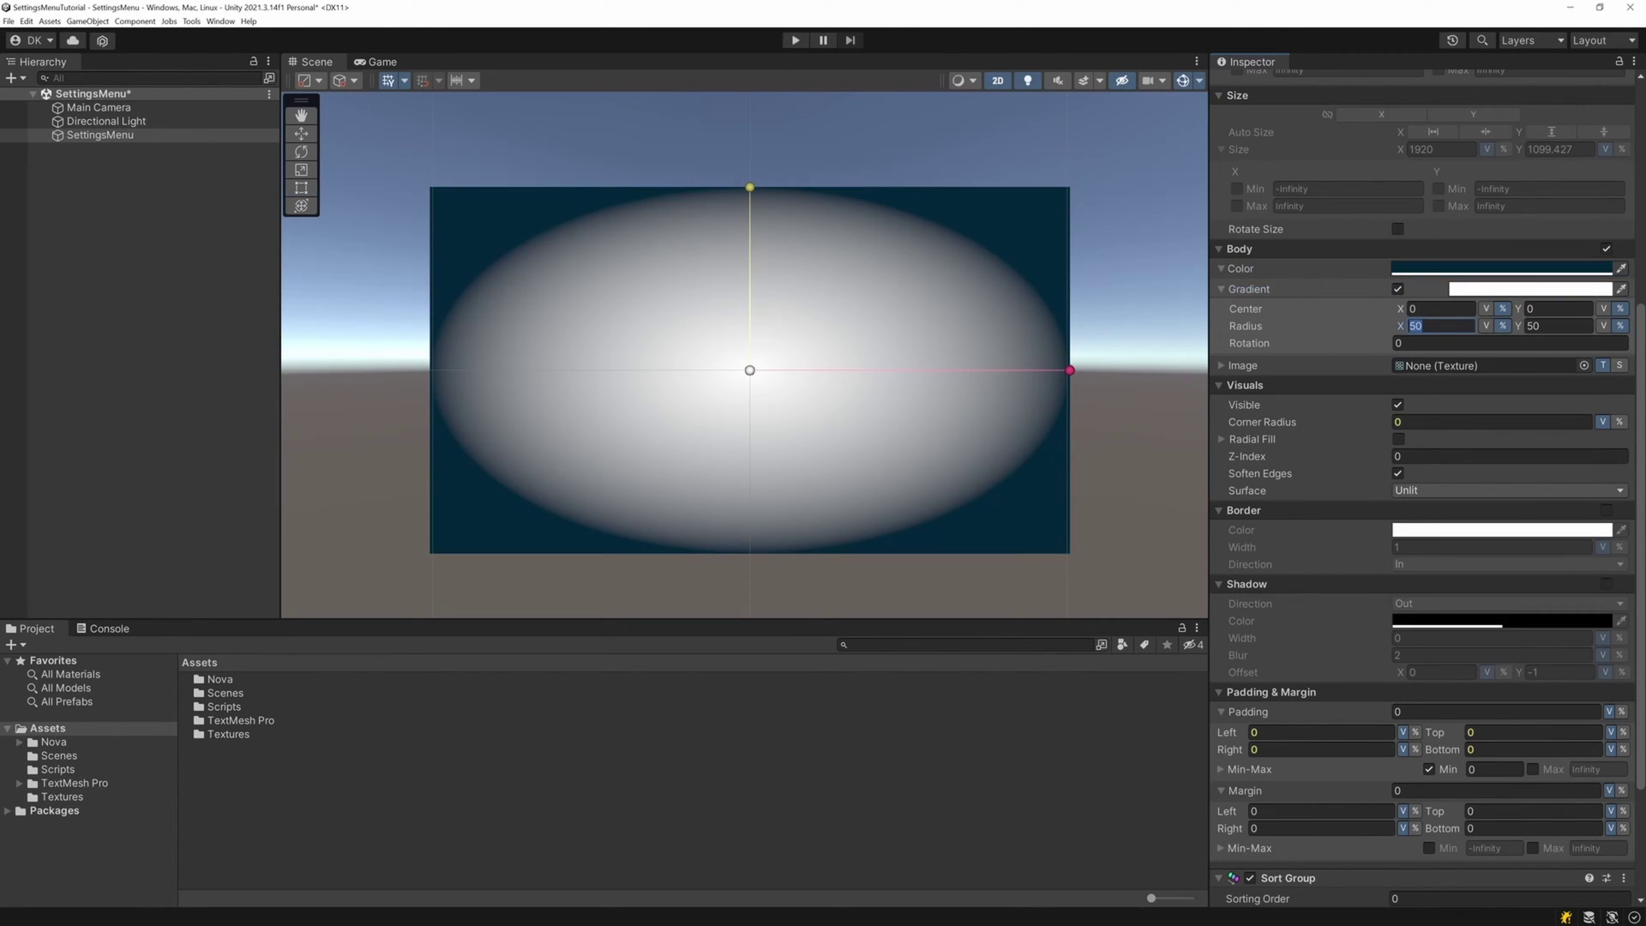
type("0")
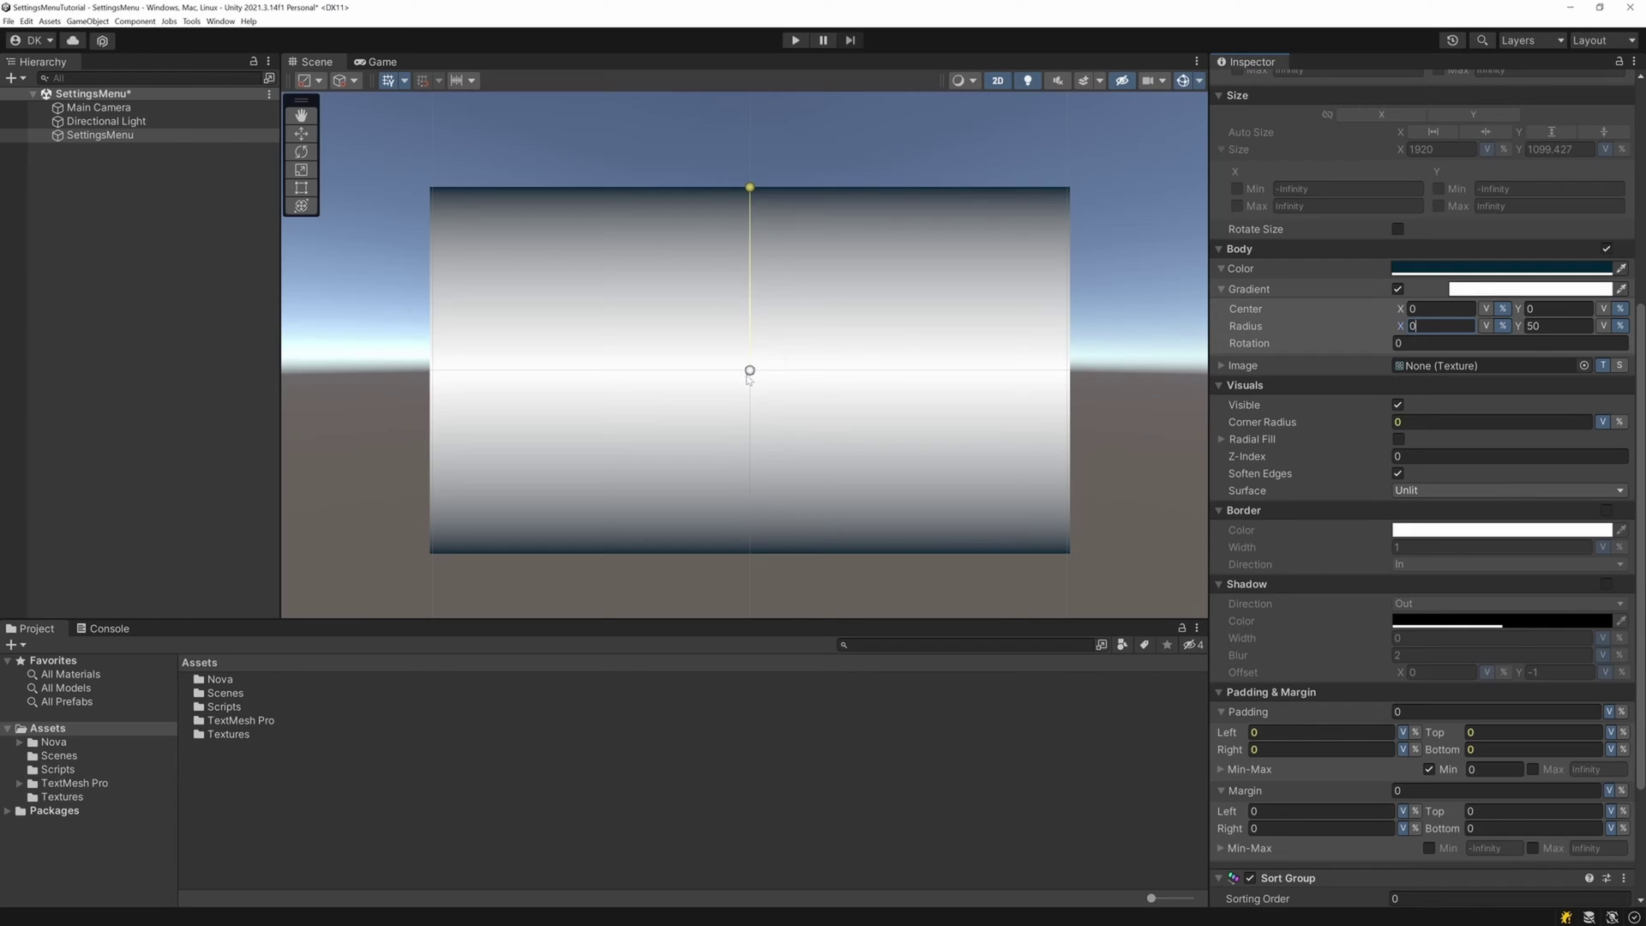
left_click_drag(750, 371, 749, 557)
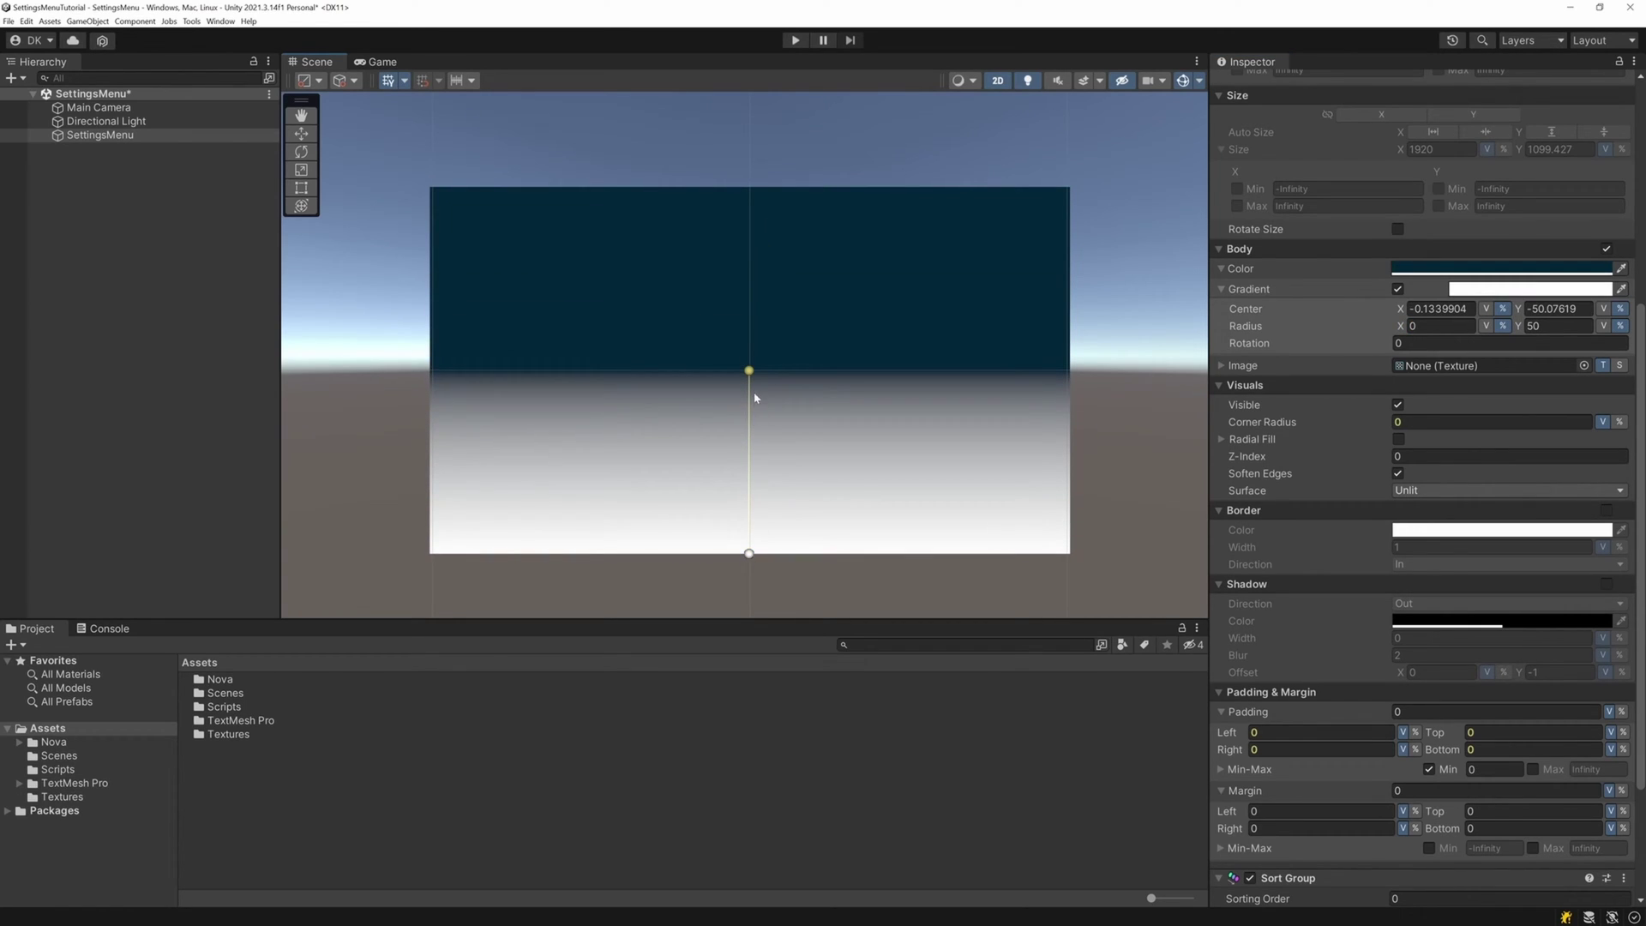
left_click_drag(750, 370, 750, 190)
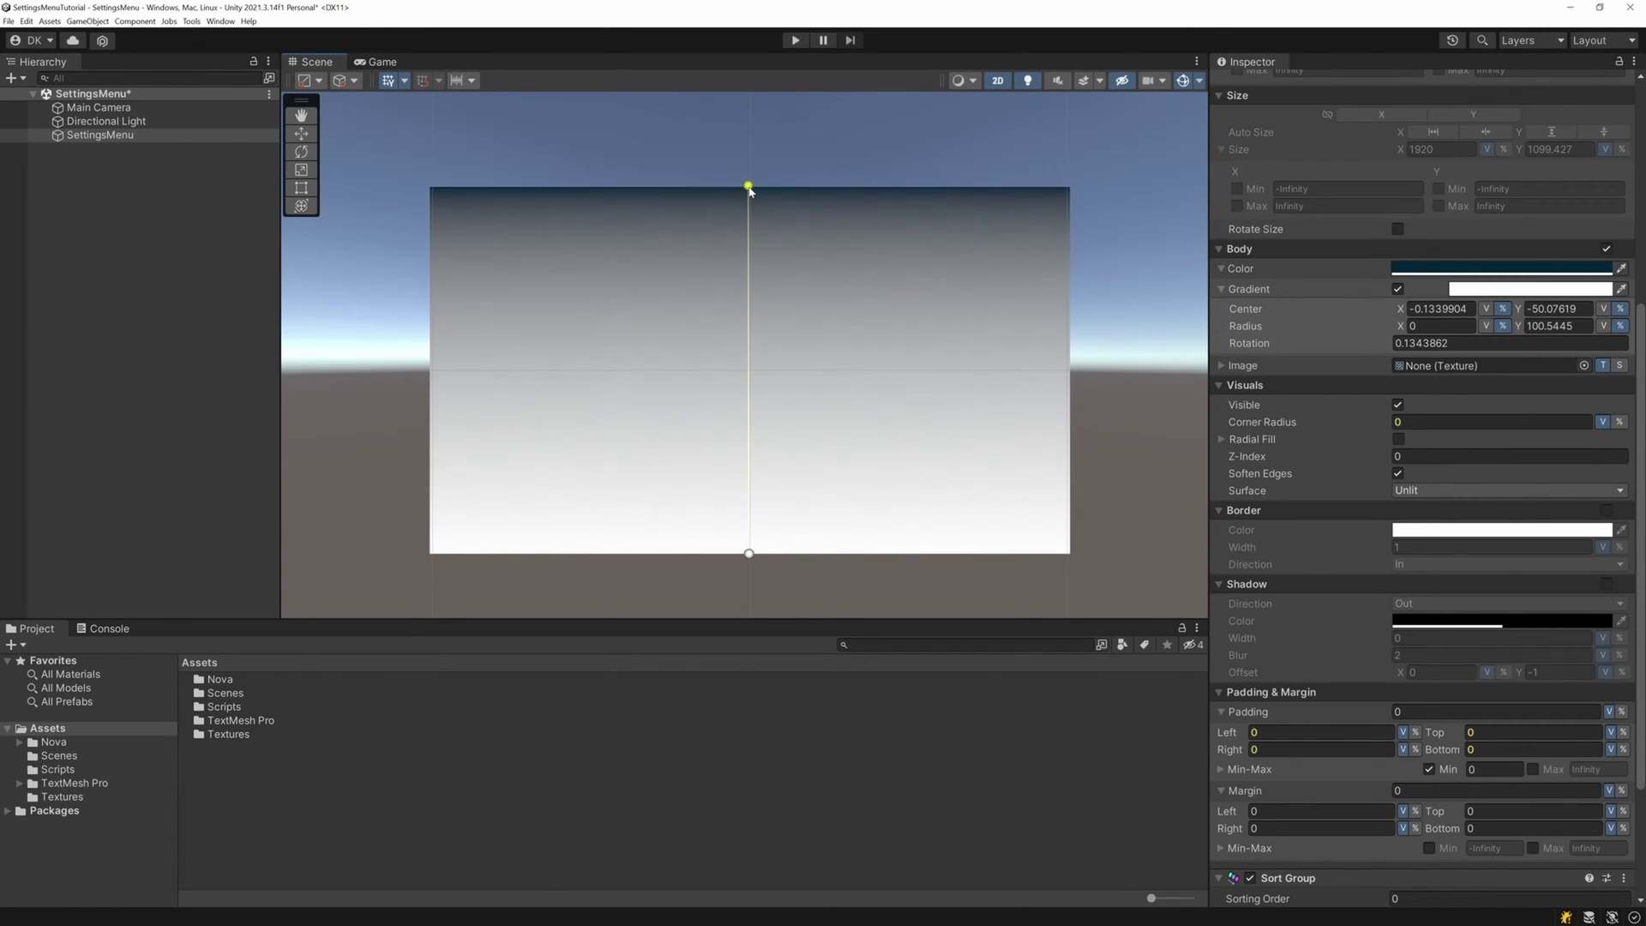
Set the SettingsMenu gradient color to a muted blue with hue 199, saturation 65 and value 41.
left_click(1471, 289)
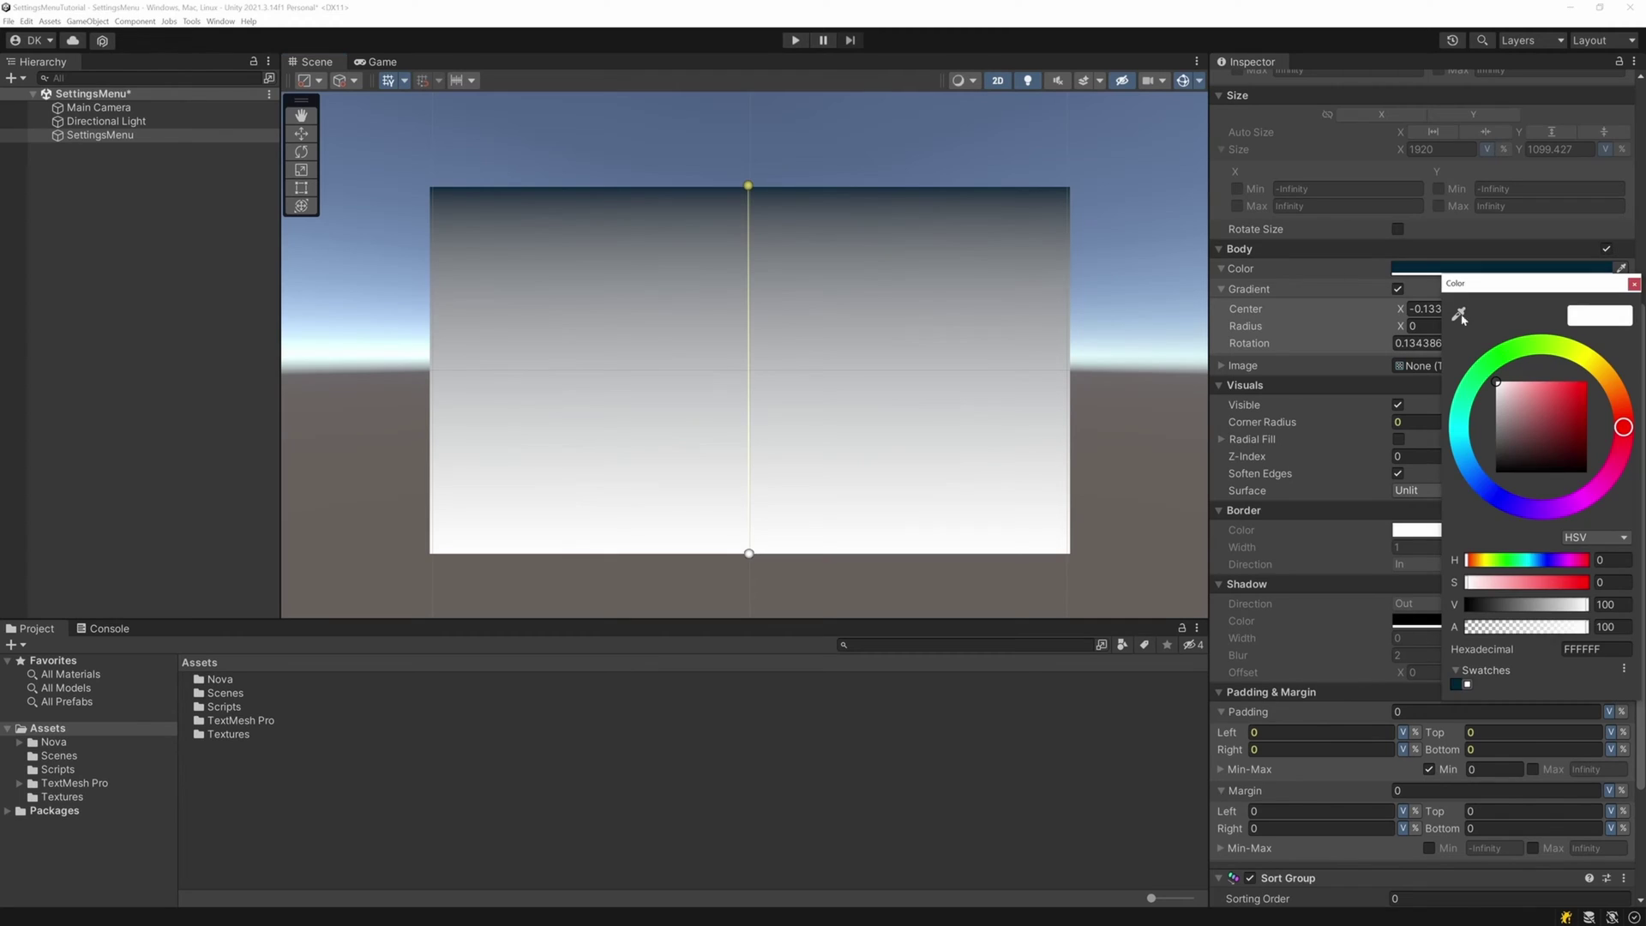
left_click(1457, 684)
left_click_drag(1494, 608, 1545, 586)
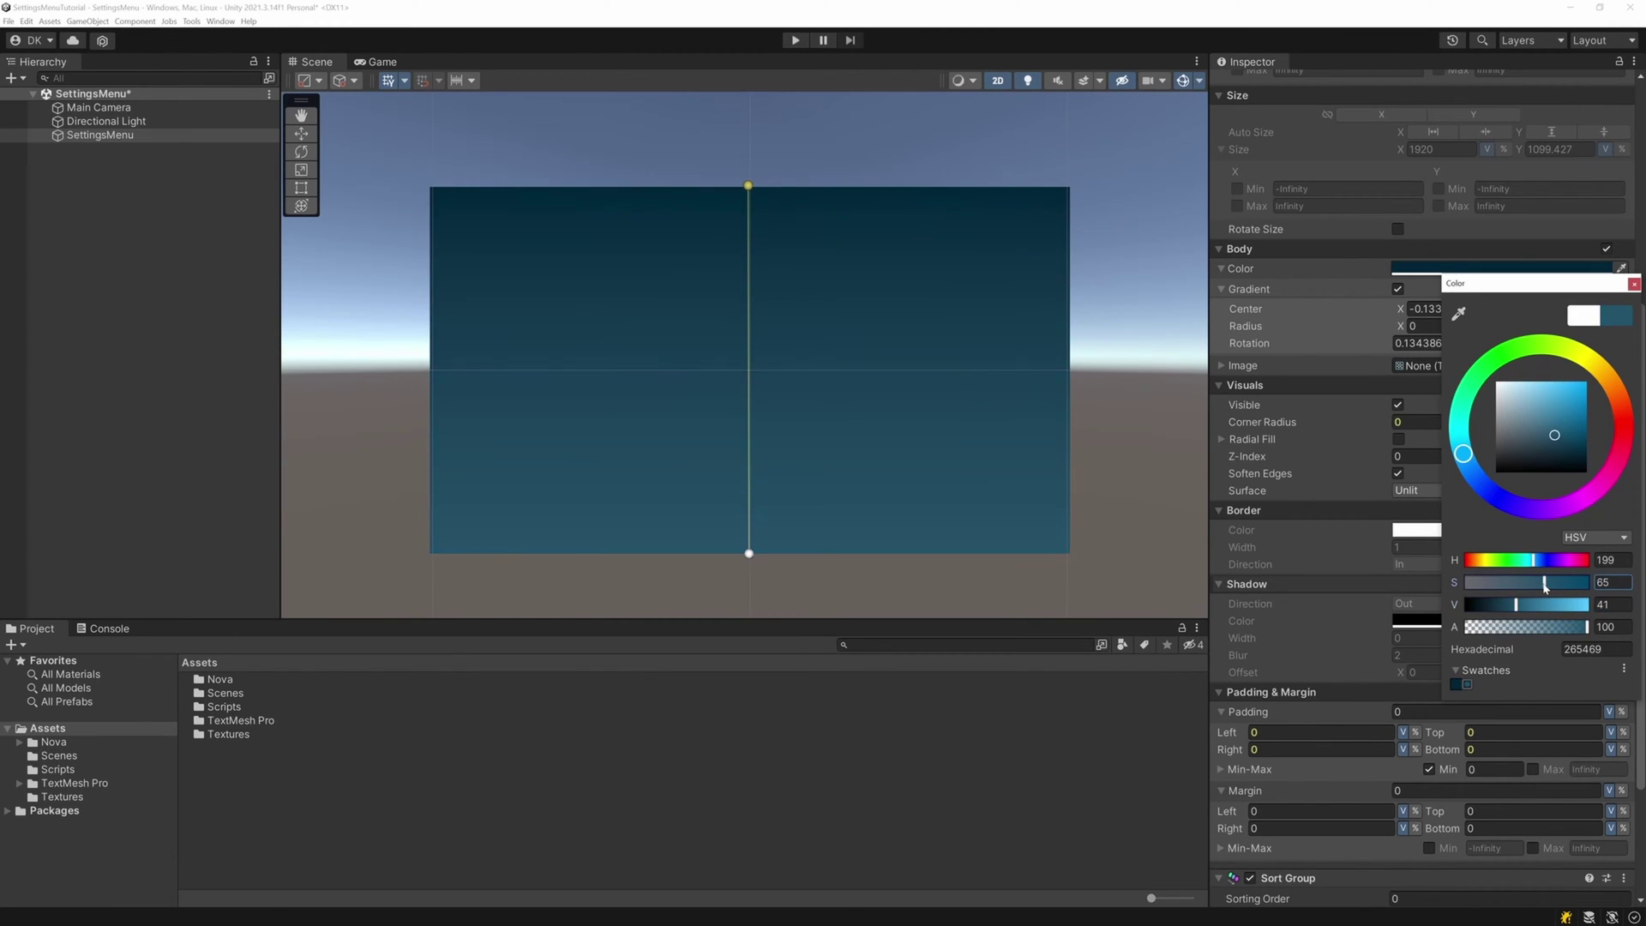
left_click(1634, 284)
Set the SettingsMenu block's padding to 40 on all sides and save the scene.
scroll(1406, 684, "down", 1)
left_click(1411, 666)
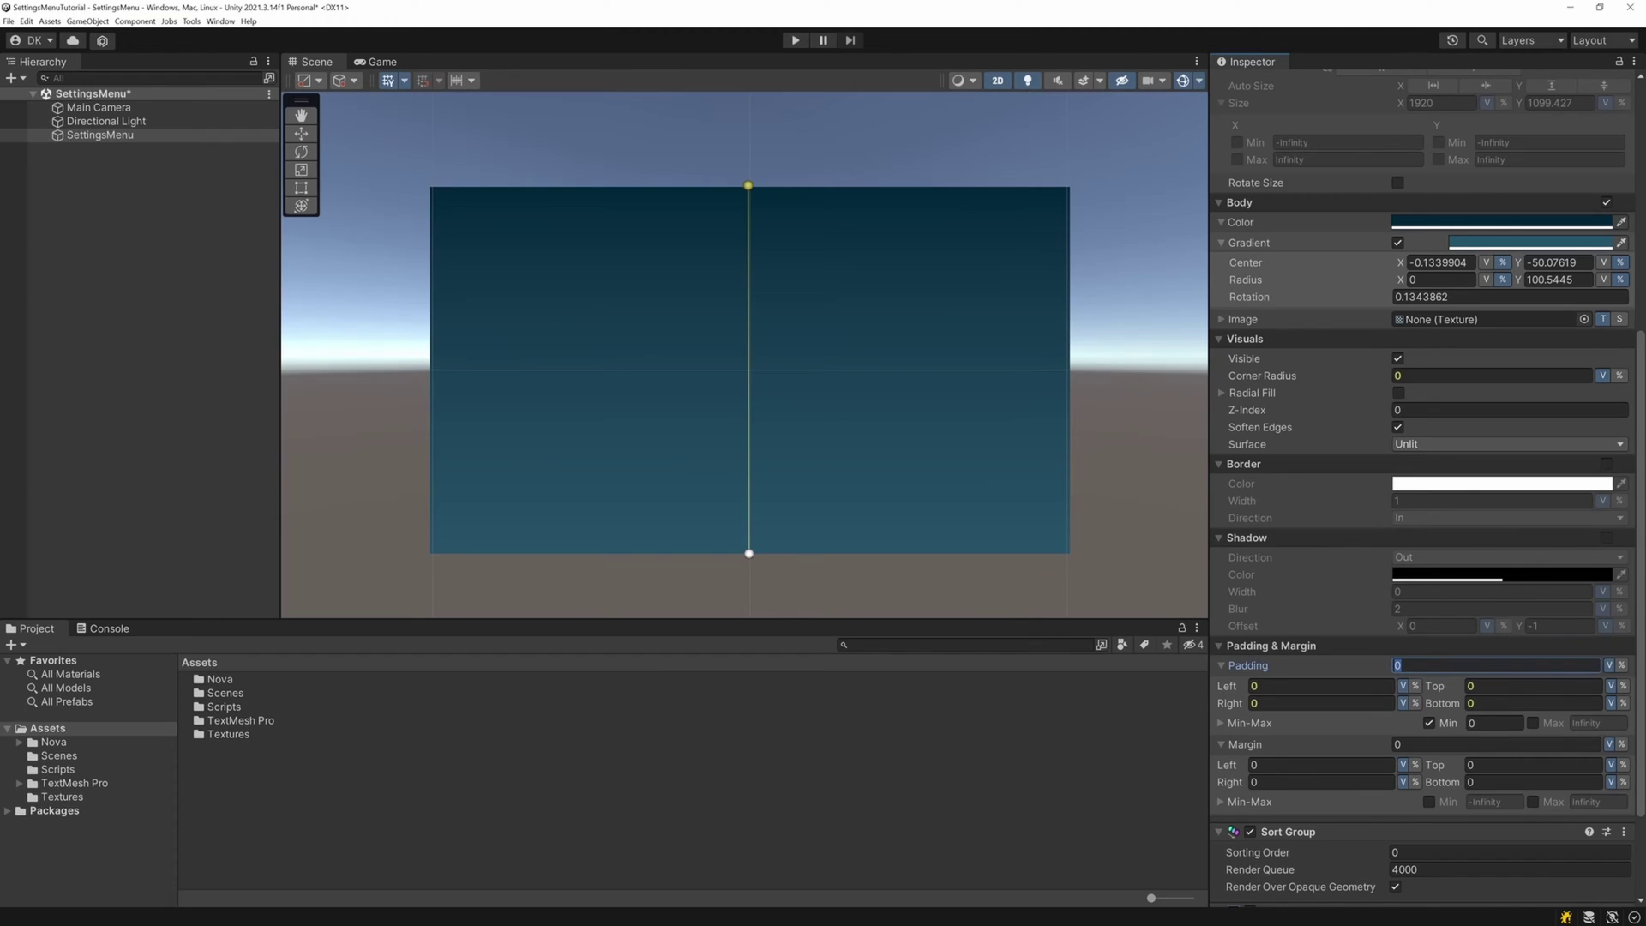
type("40")
scroll(1366, 449, "up", 9)
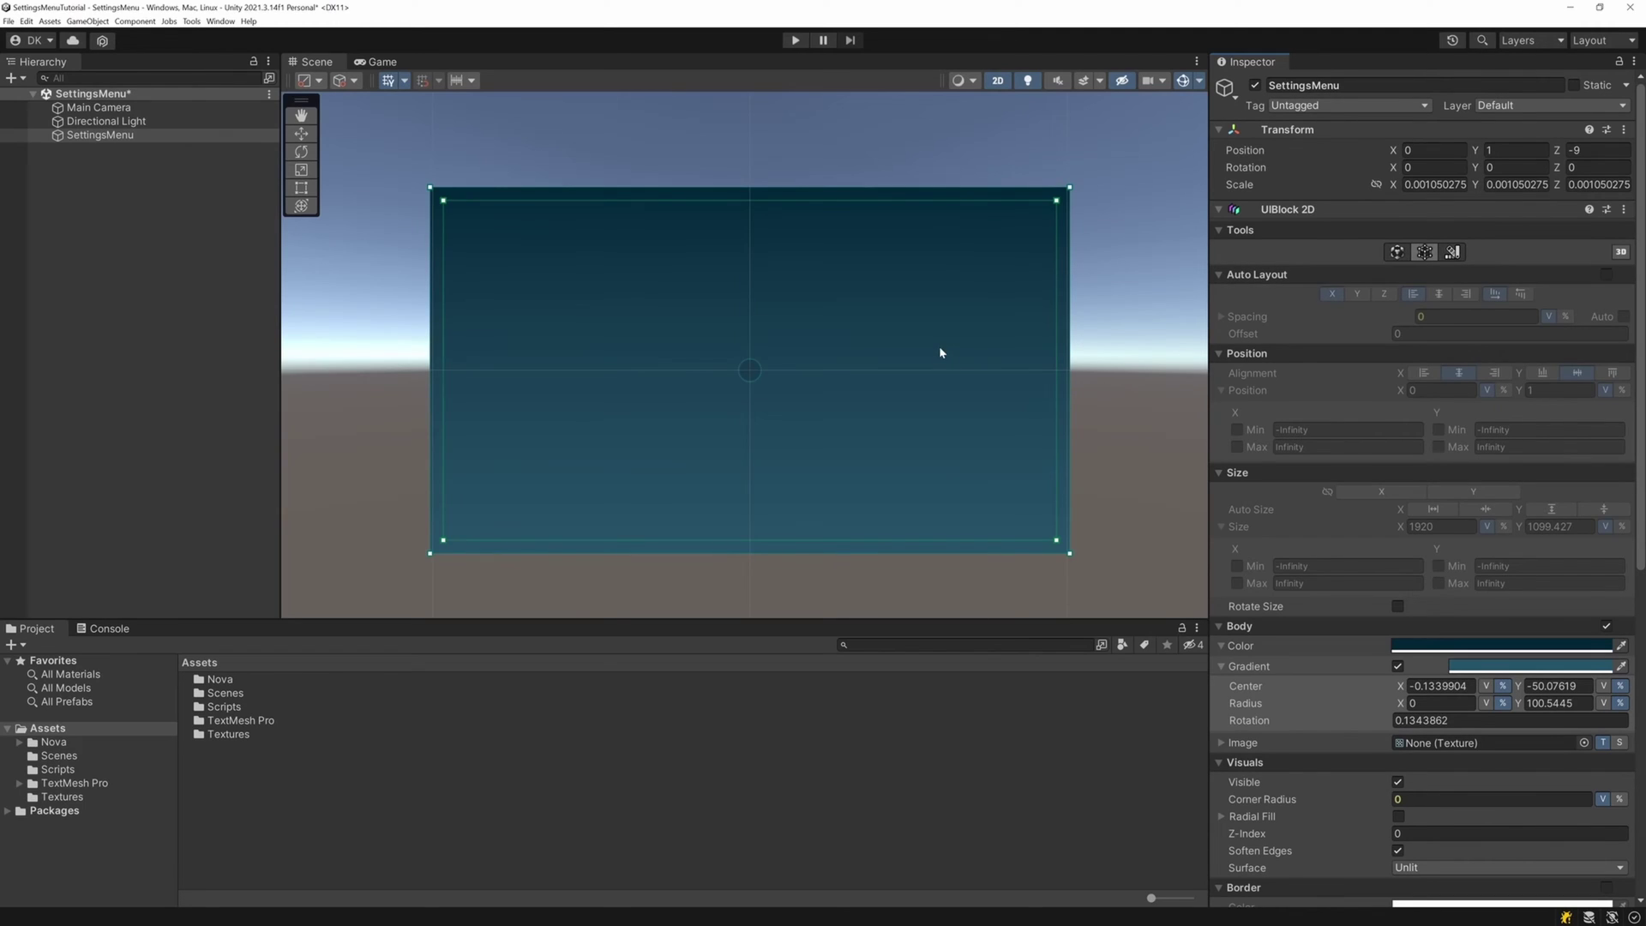
left_click_drag(1055, 335, 1018, 339)
key("ctrl+z")
key("ctrl+s")
Add a Nova UIBlock as a child of SettingsMenu and name it Header.
right_click(129, 140)
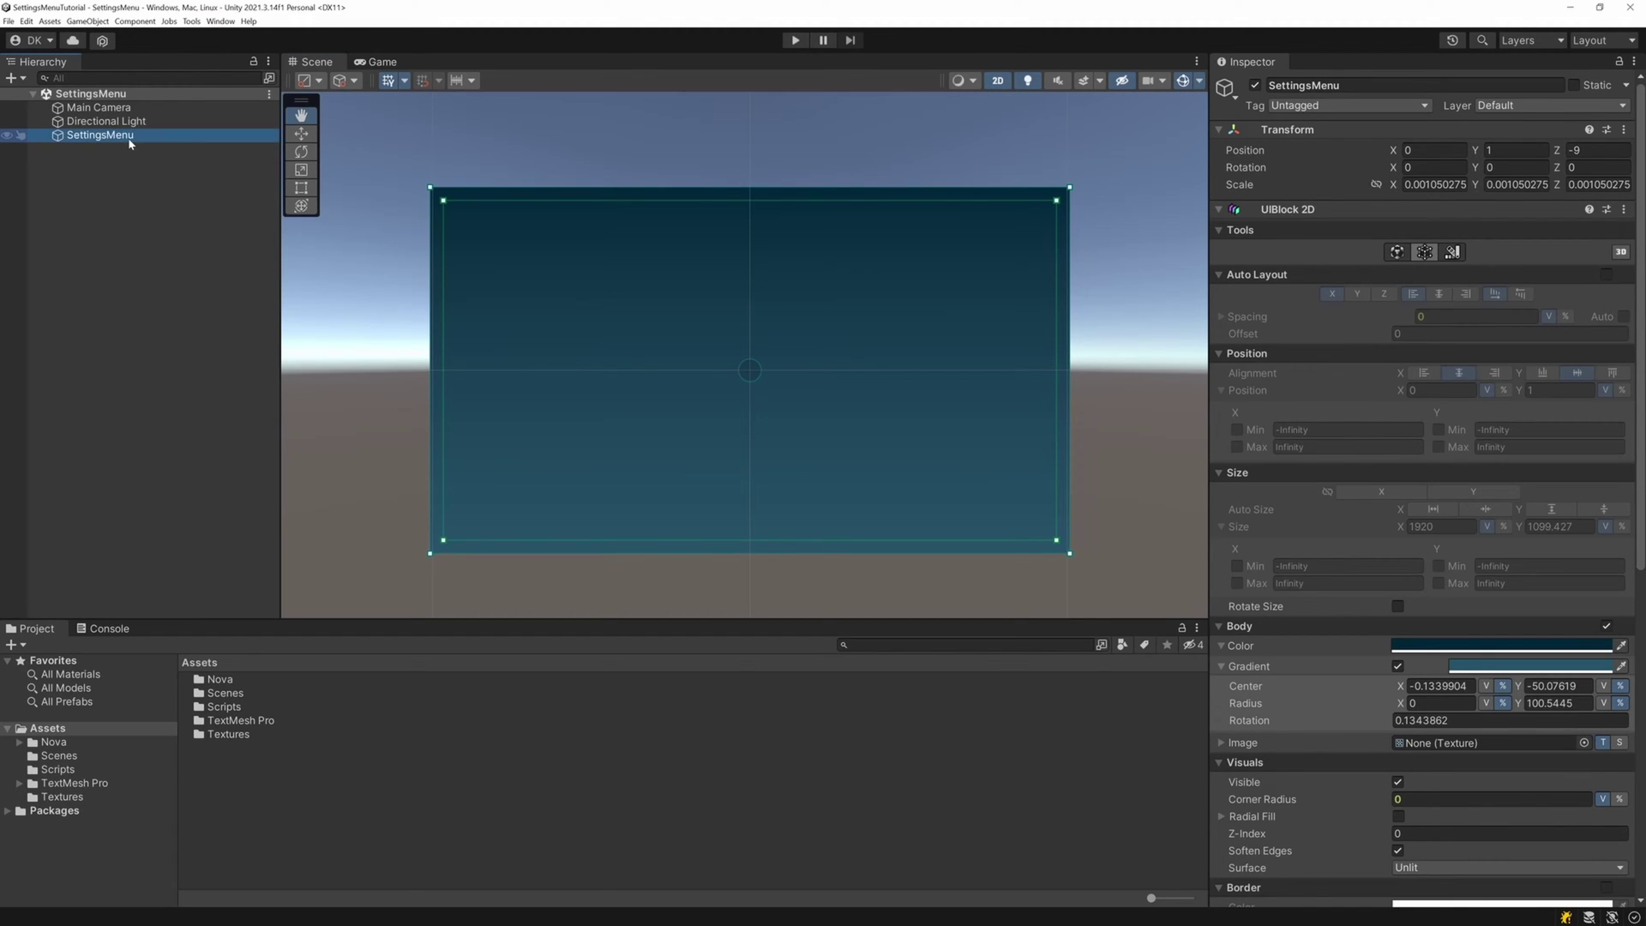
mouse_move(249, 385)
left_click(307, 425)
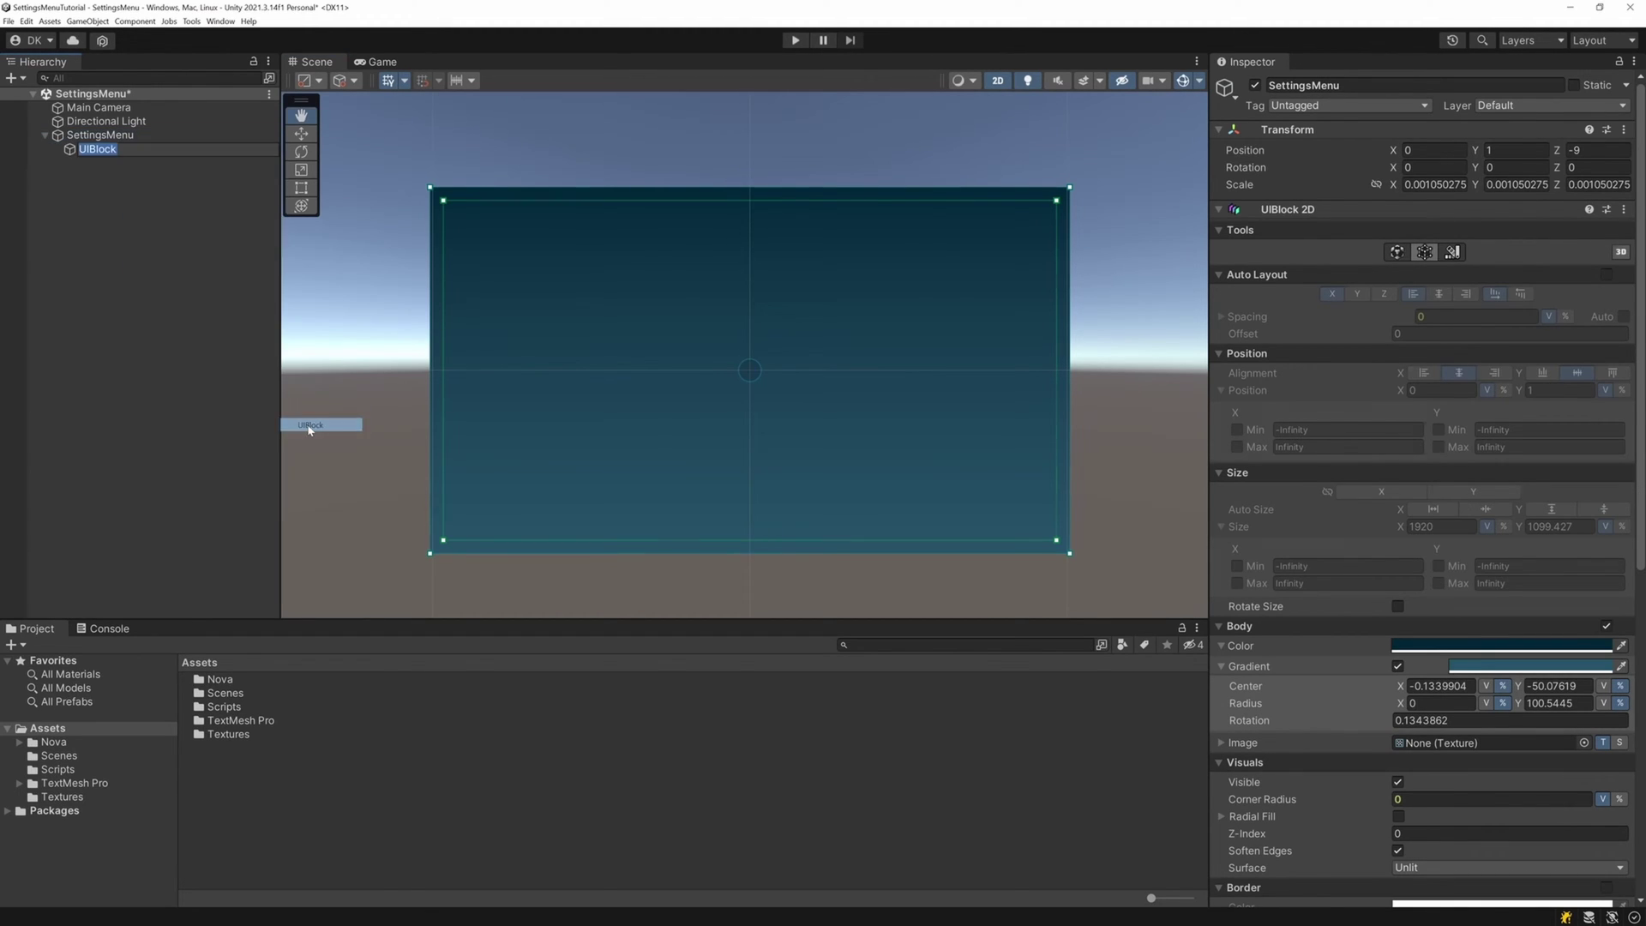
type("Header")
key("Return")
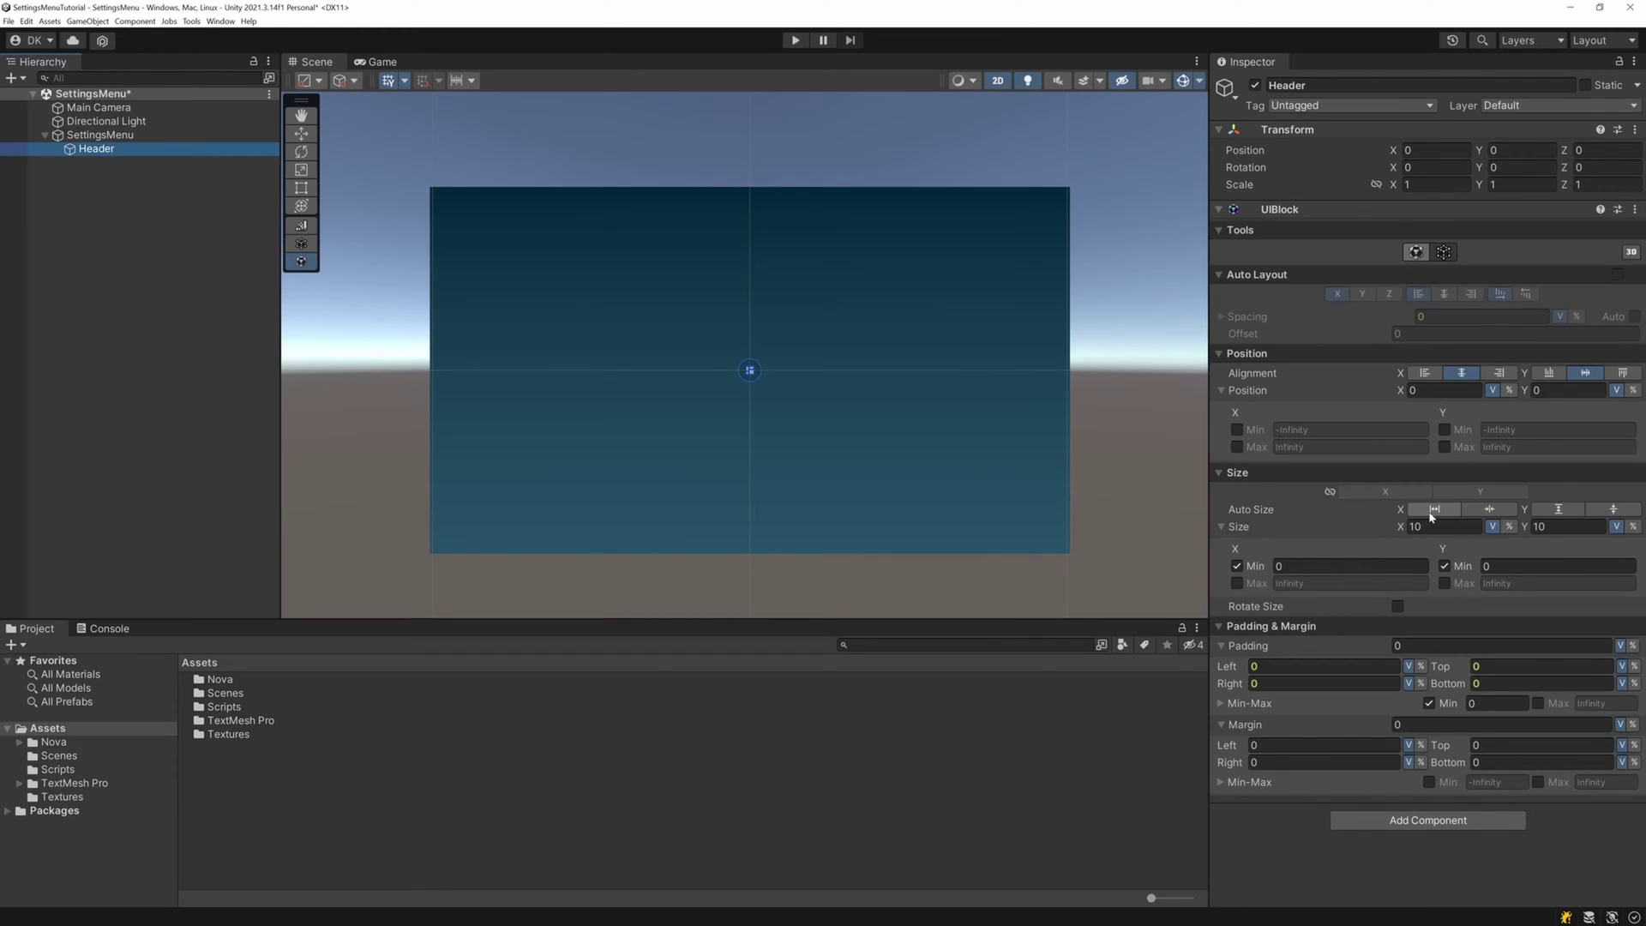
Expand the Header to its parent's width, align it to the top and stretch its height to about 213.
left_click(1435, 510)
left_click(1623, 373)
left_click_drag(699, 204, 687, 277)
Add a Nova UIBlock 2D as a child of Header and name it Banner.
right_click(97, 151)
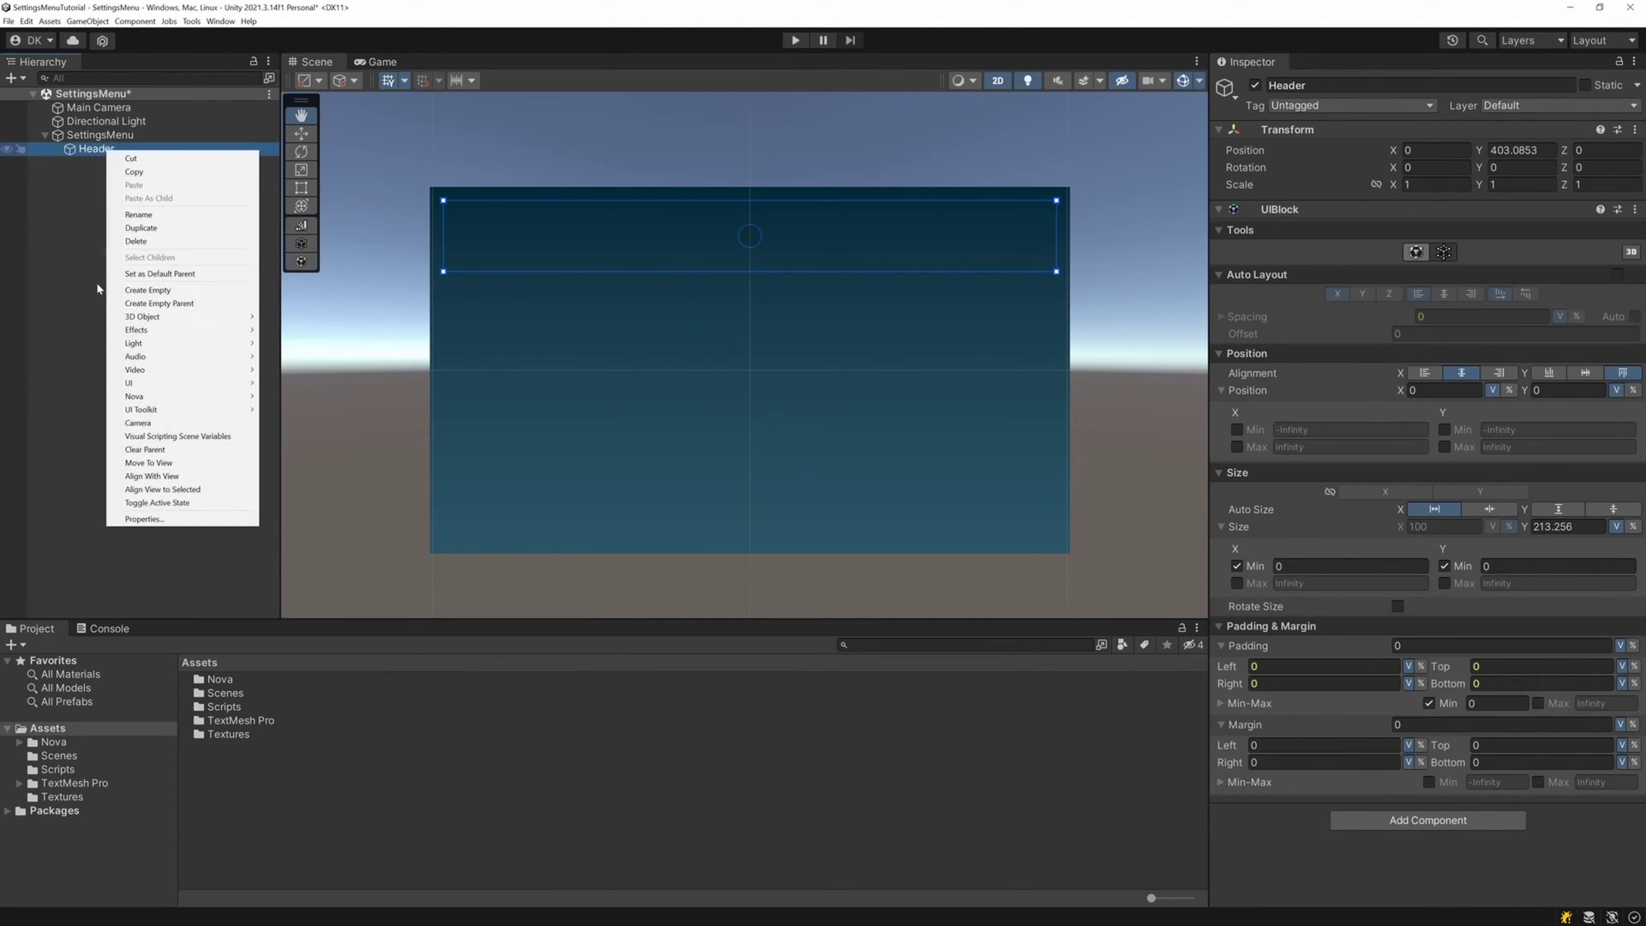
mouse_move(215, 397)
left_click(281, 397)
type("Banner")
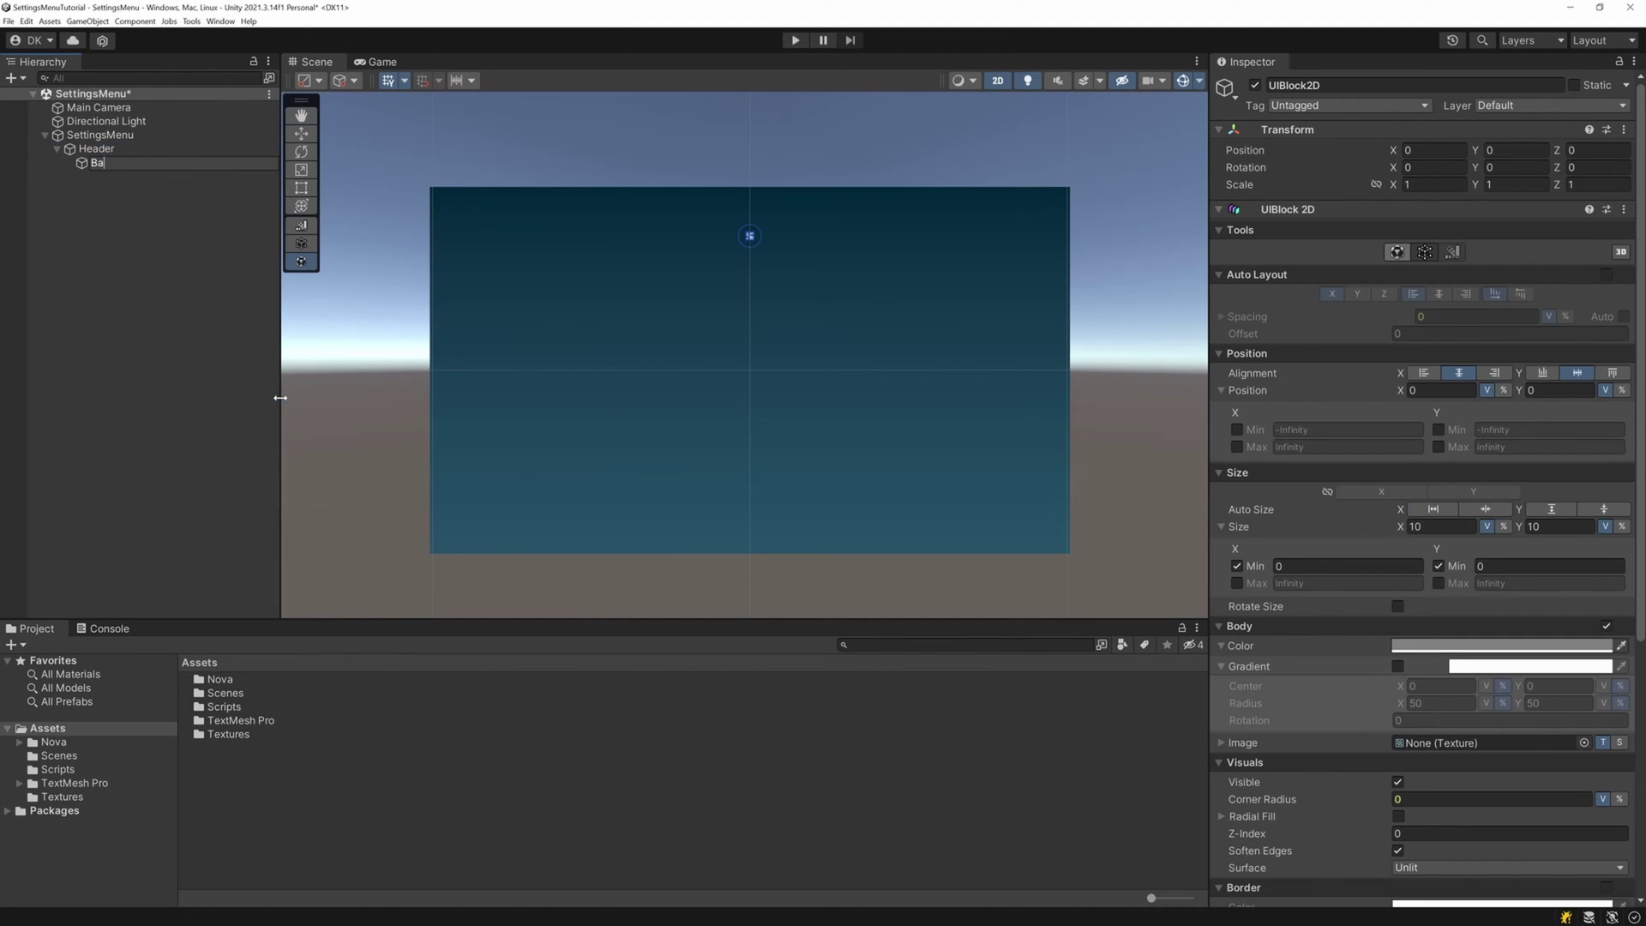
key("Return")
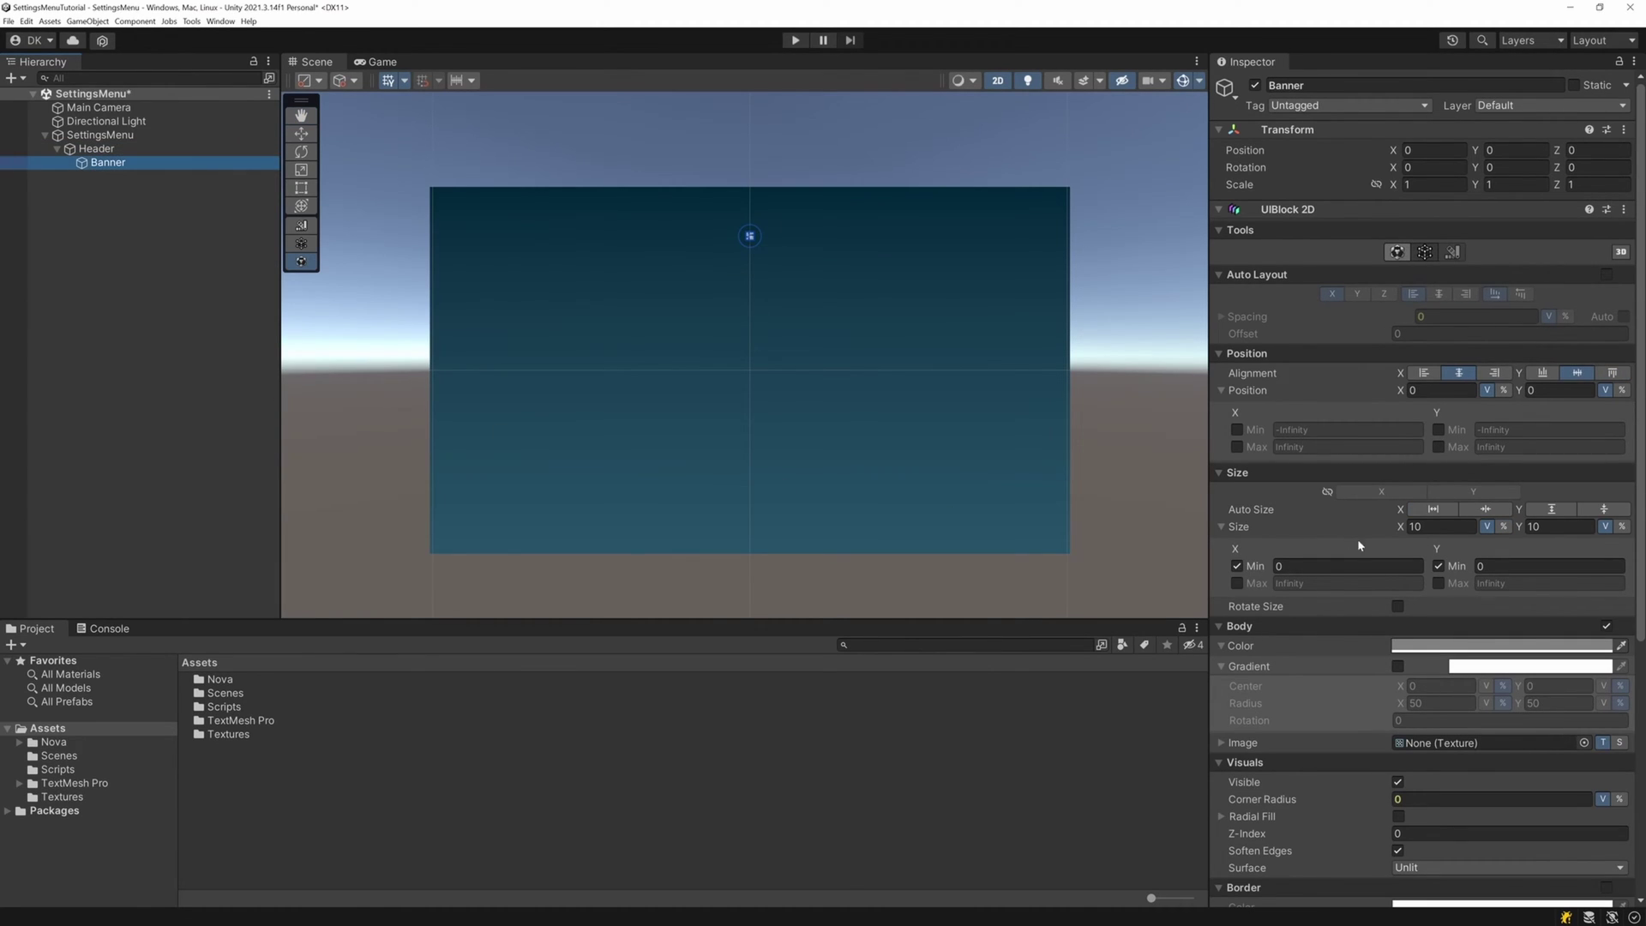
Set the Banner's size to 1000 in X and 128 in Y.
left_click(1427, 527)
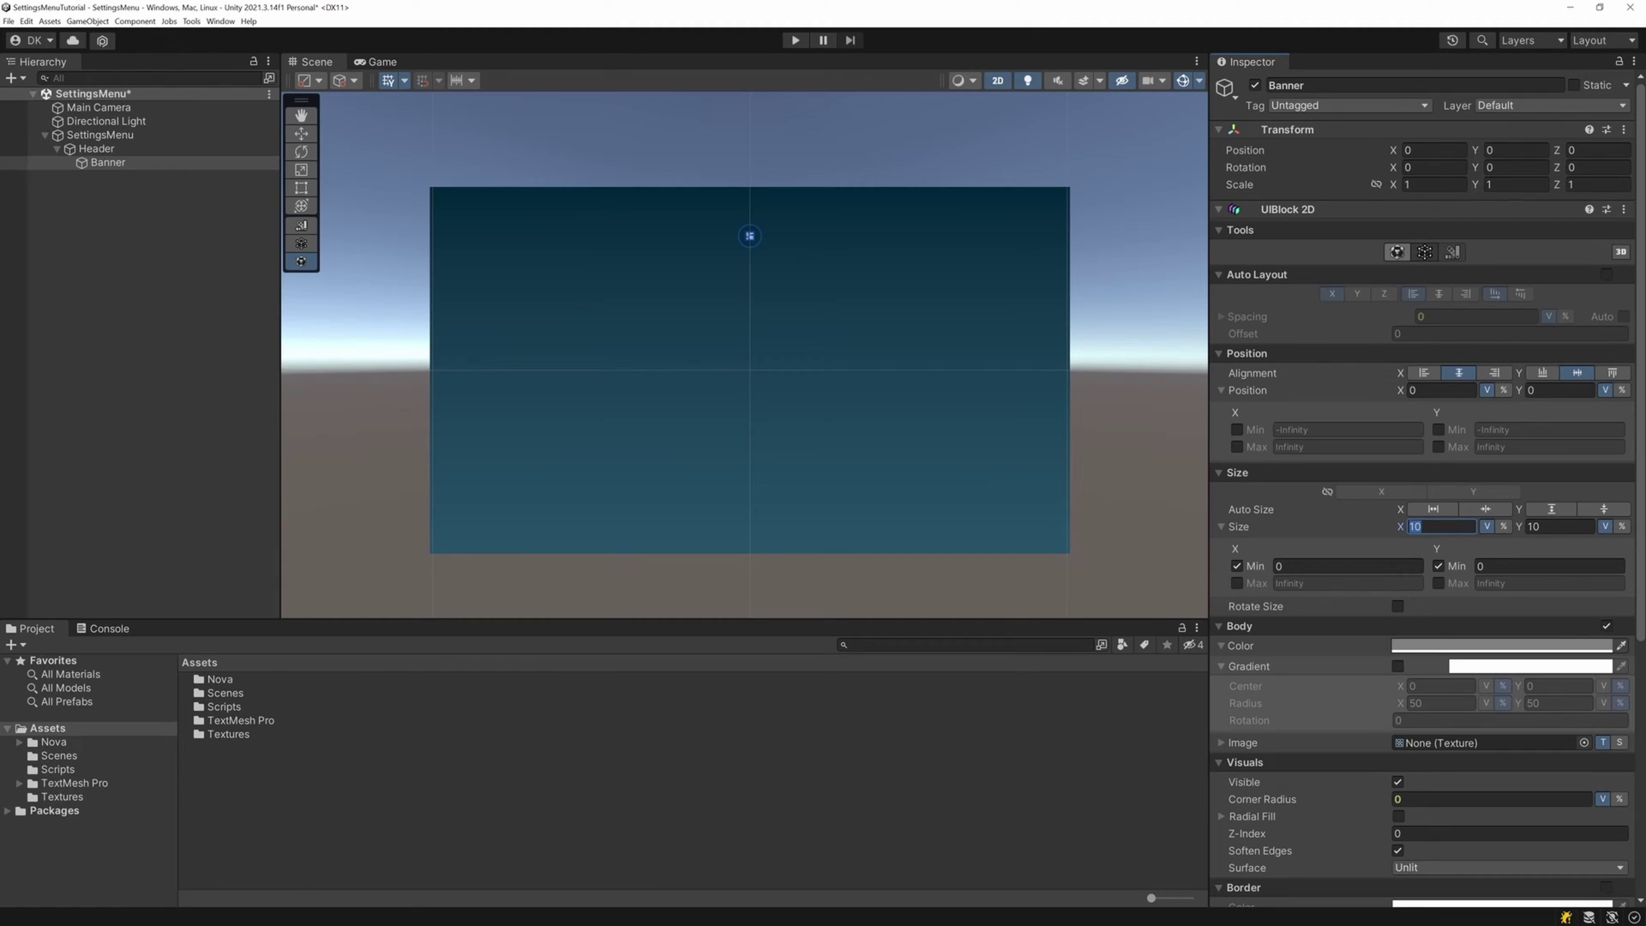
type("1000")
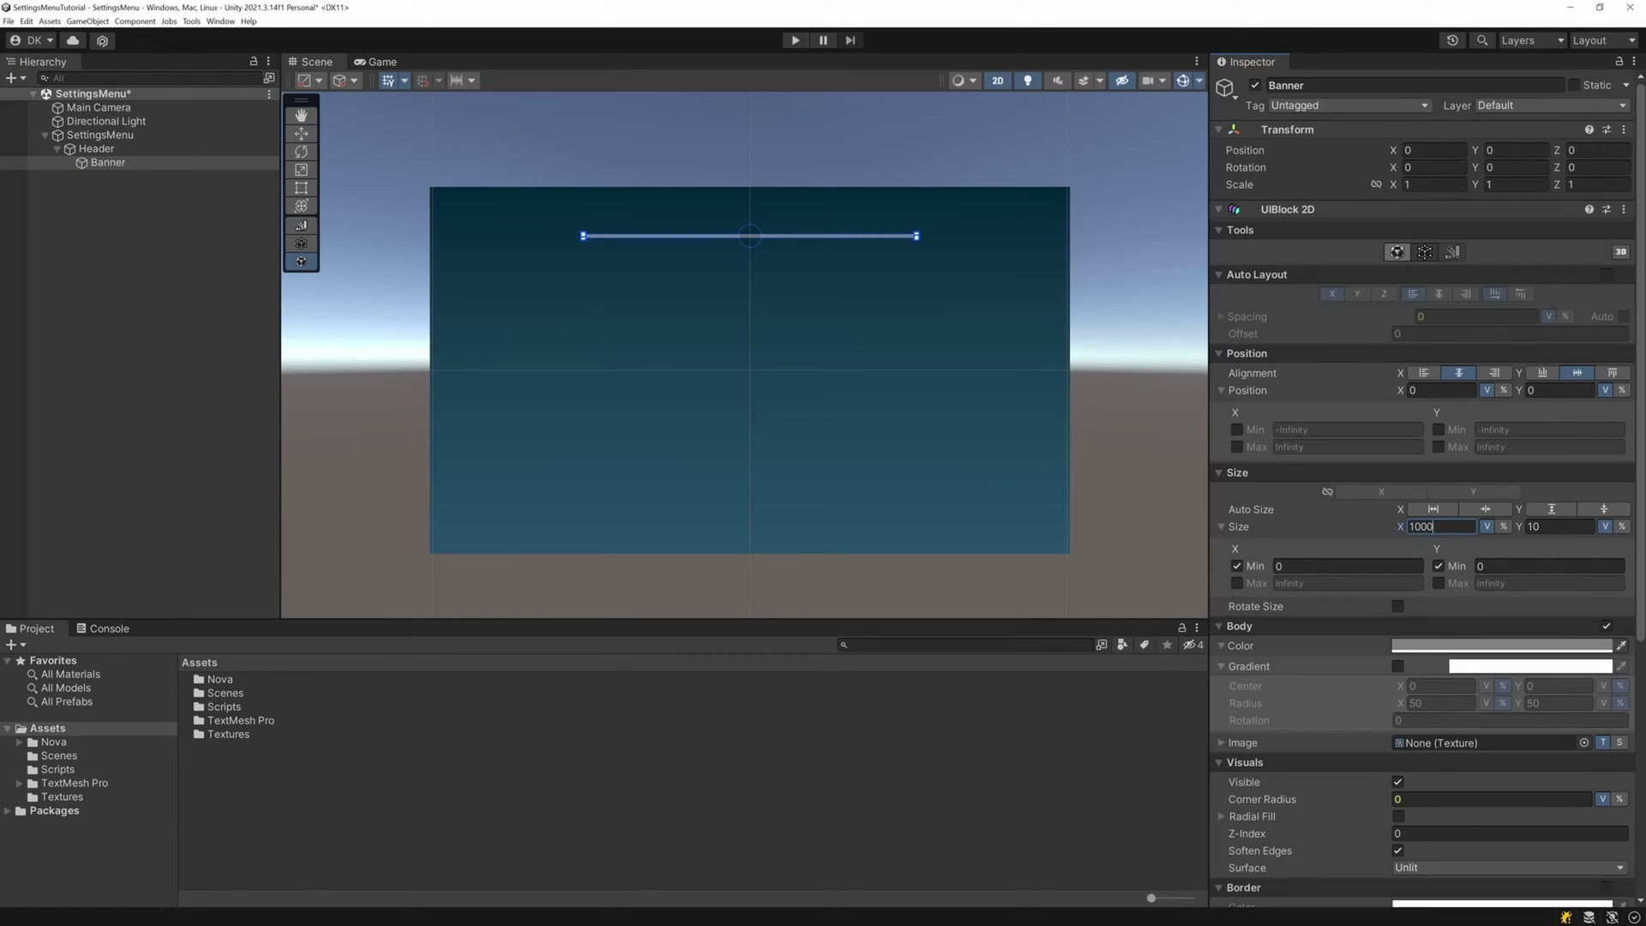
key("Tab")
type("128")
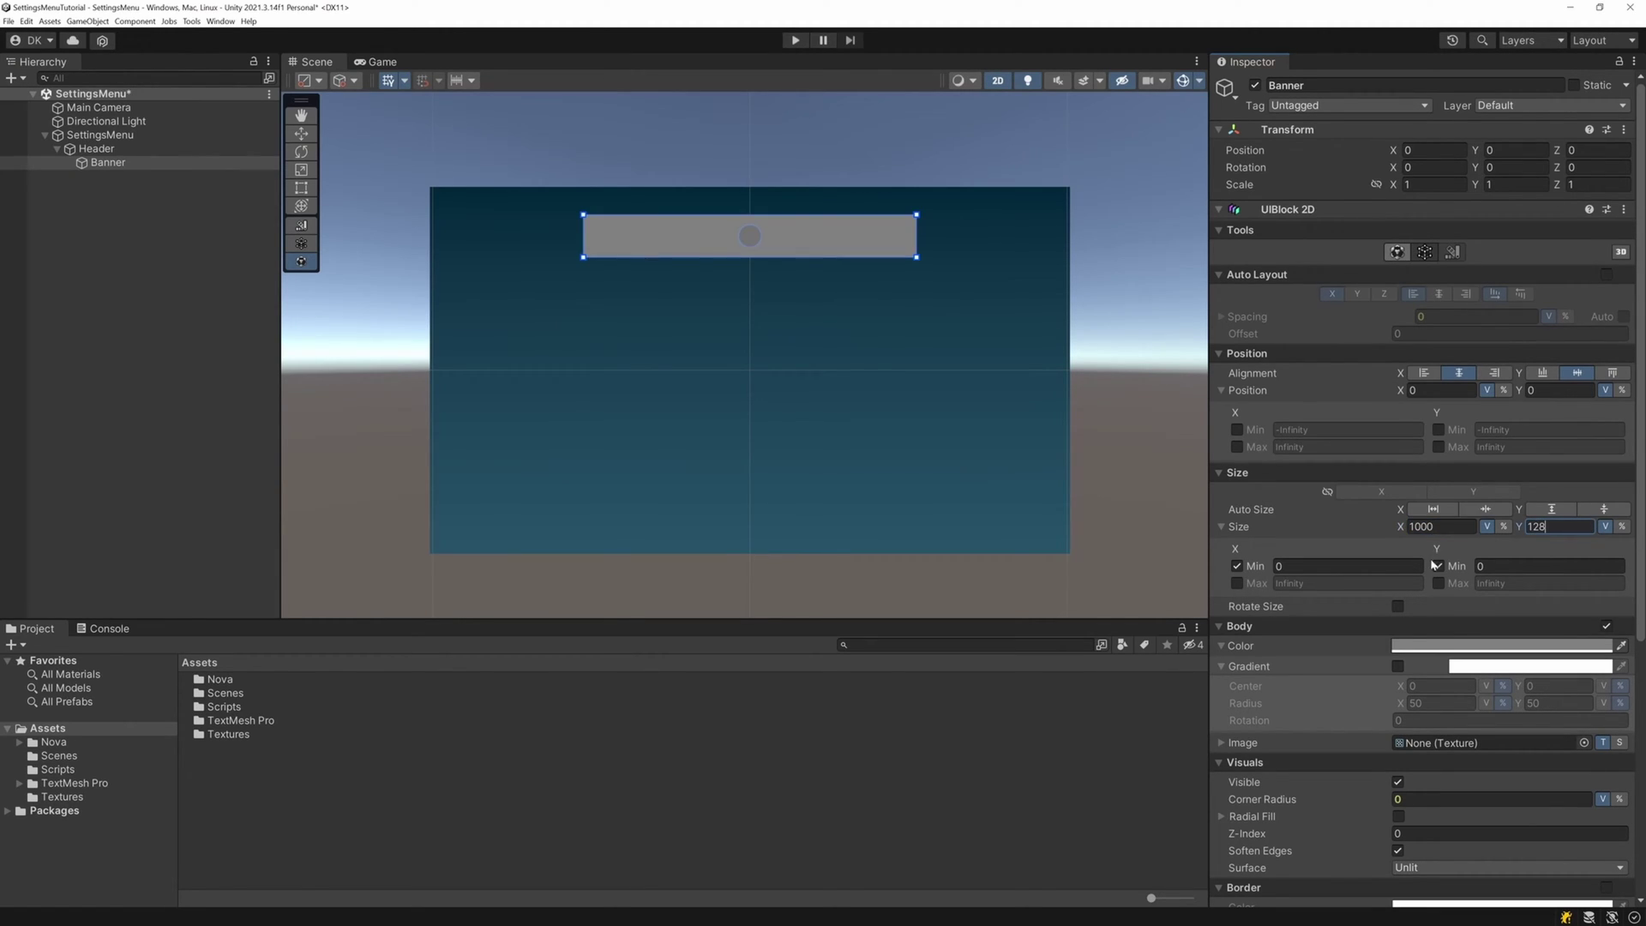
Set the Banner's body color to fully transparent black.
left_click(1414, 648)
left_click_drag(1474, 658, 1428, 780)
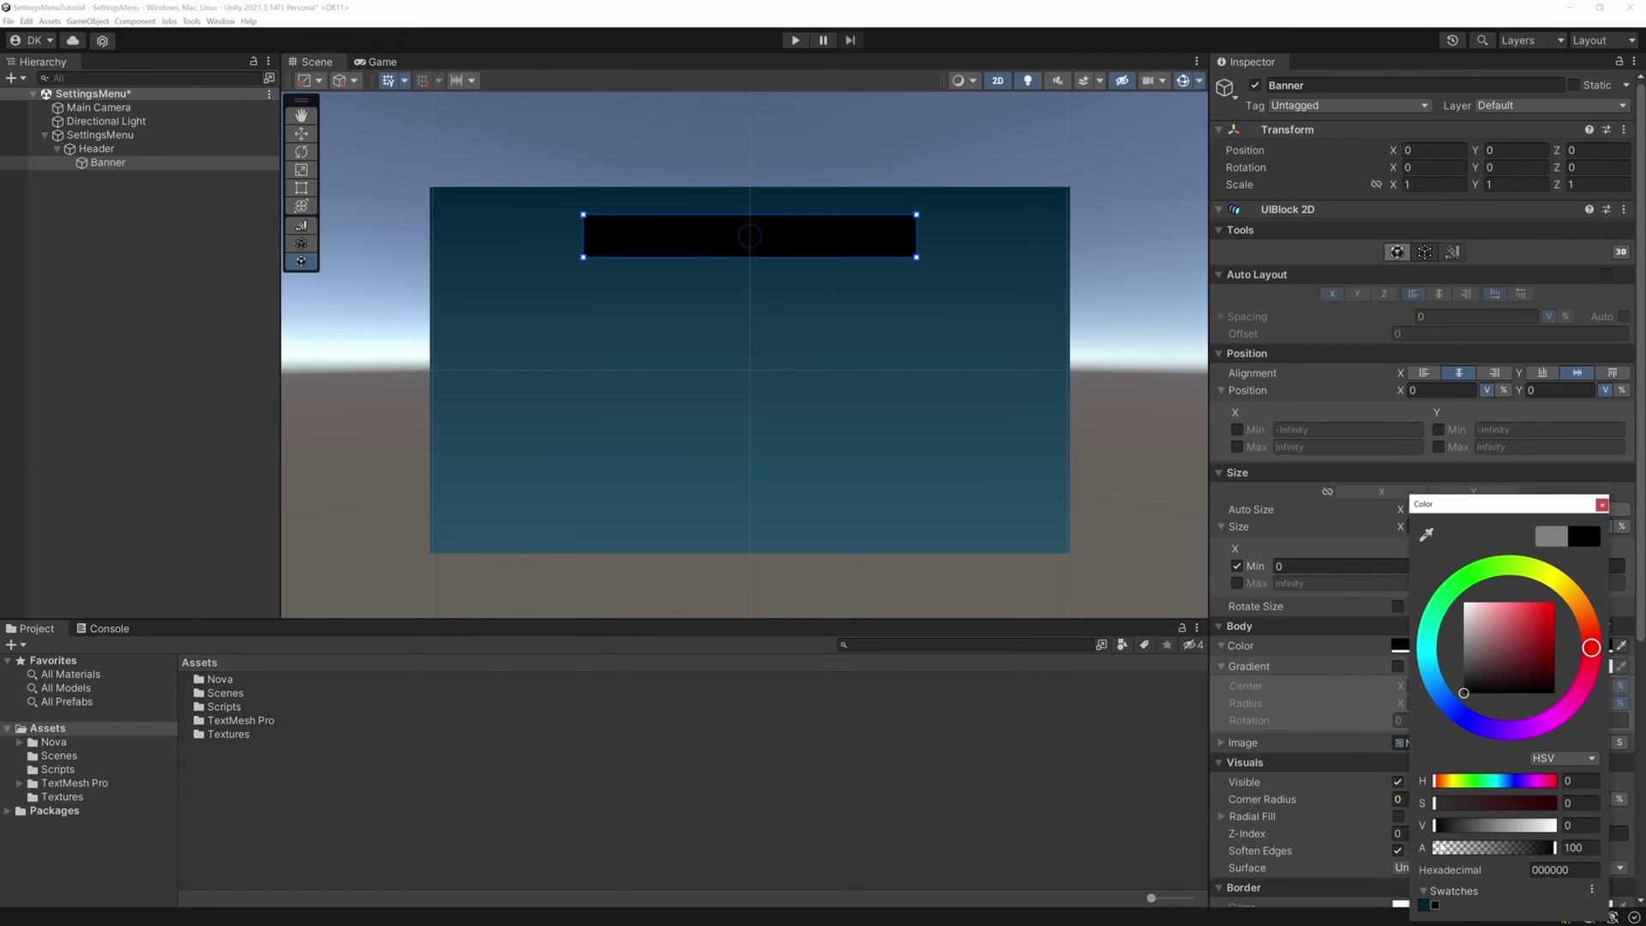
left_click(1436, 847)
left_click(1601, 505)
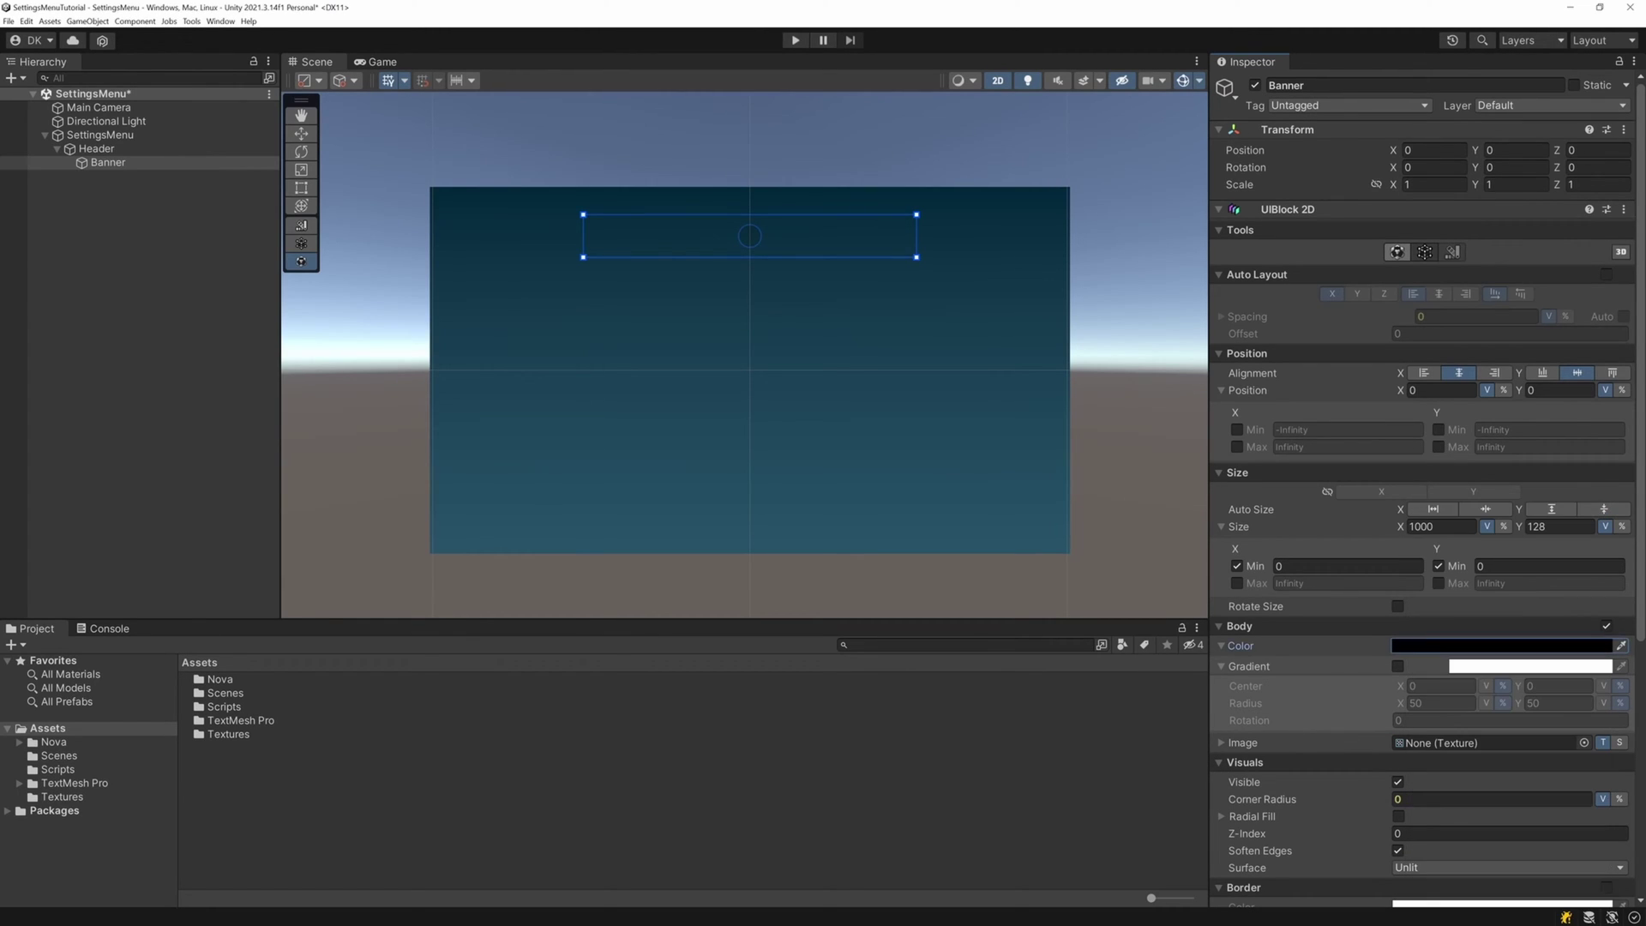
Enable the Banner's gradient in color 00AFFF with alpha 49, saving both the opaque and translucent blues as swatches.
left_click(1397, 666)
left_click(1474, 668)
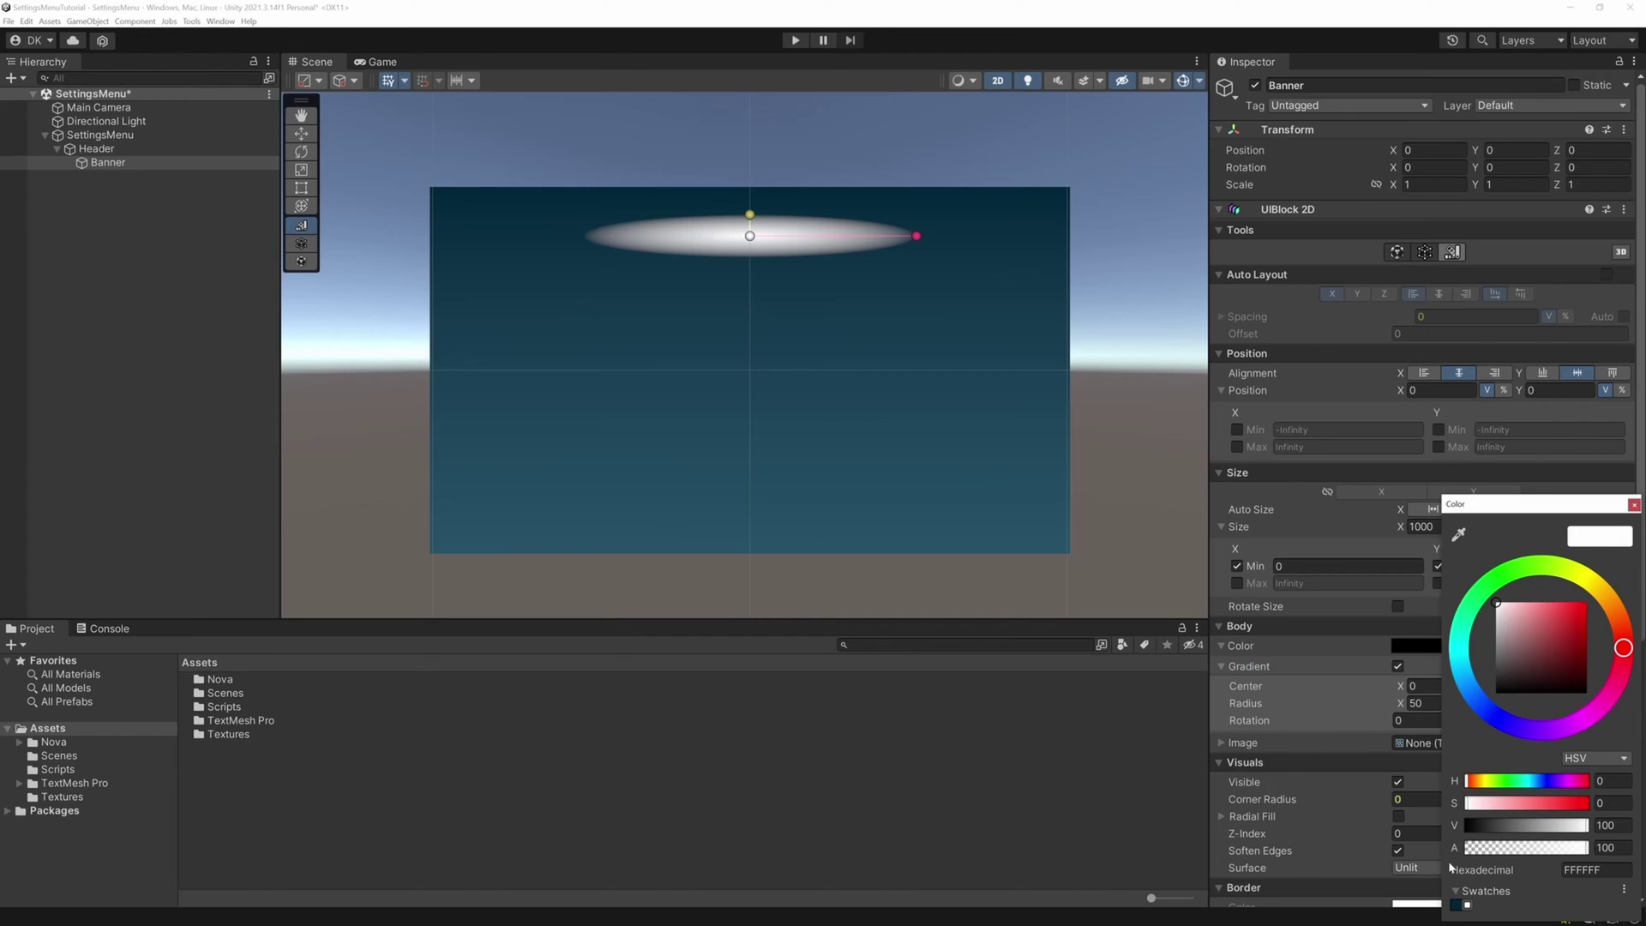
left_click(1457, 905)
left_click_drag(1531, 826, 1639, 826)
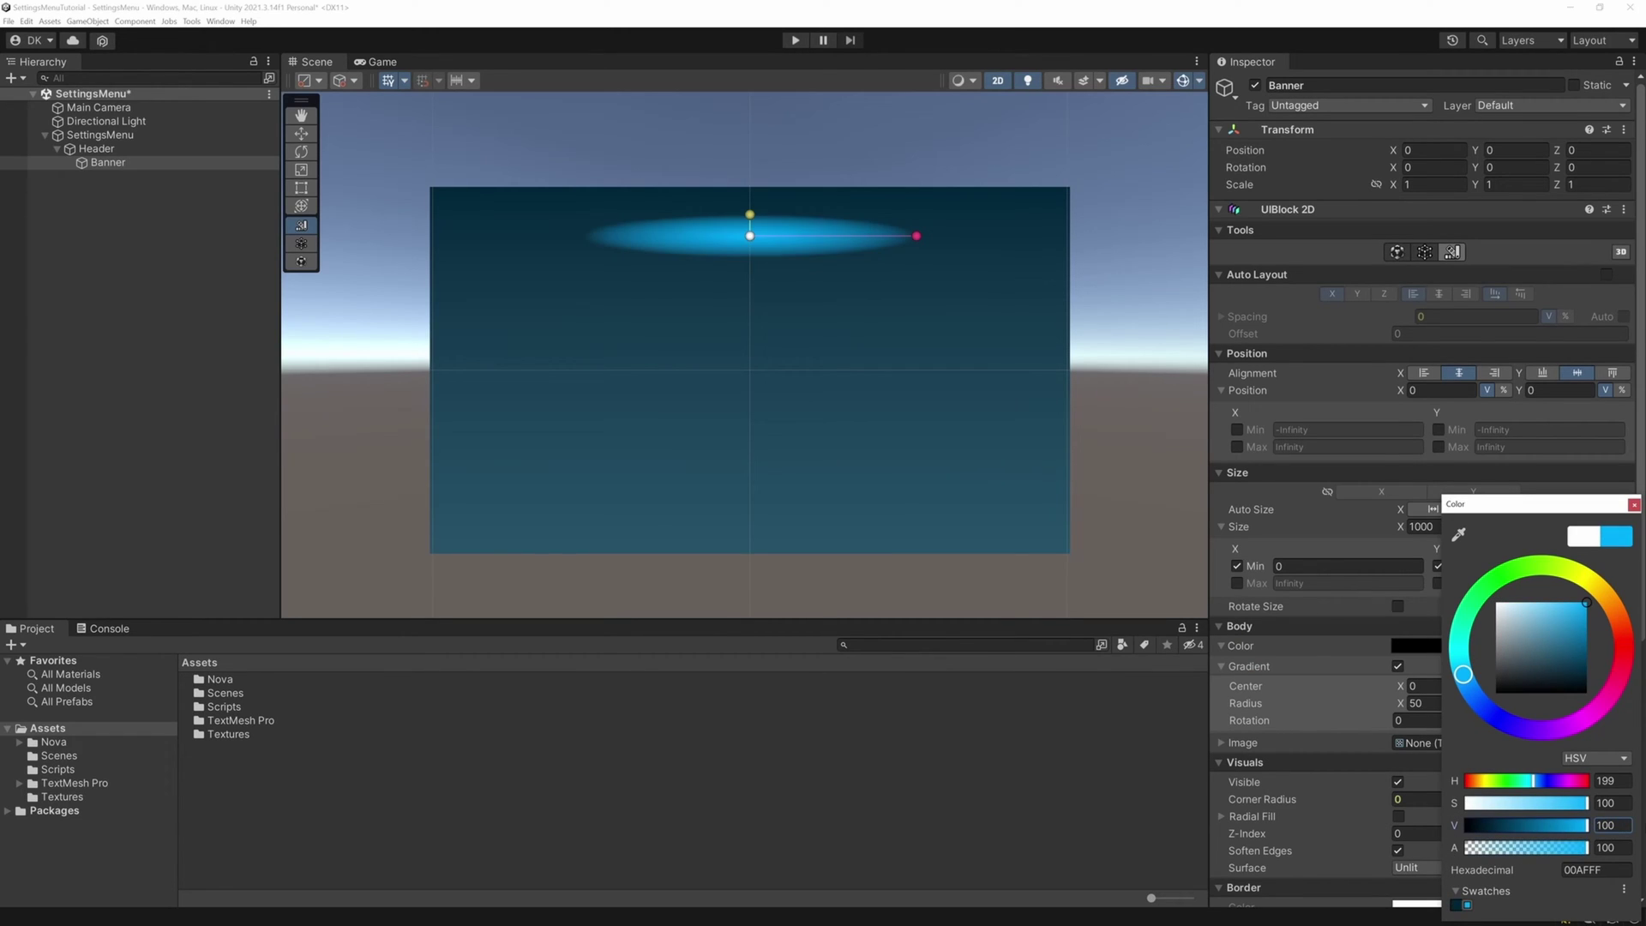
left_click(1468, 905)
left_click_drag(1537, 848, 1527, 854)
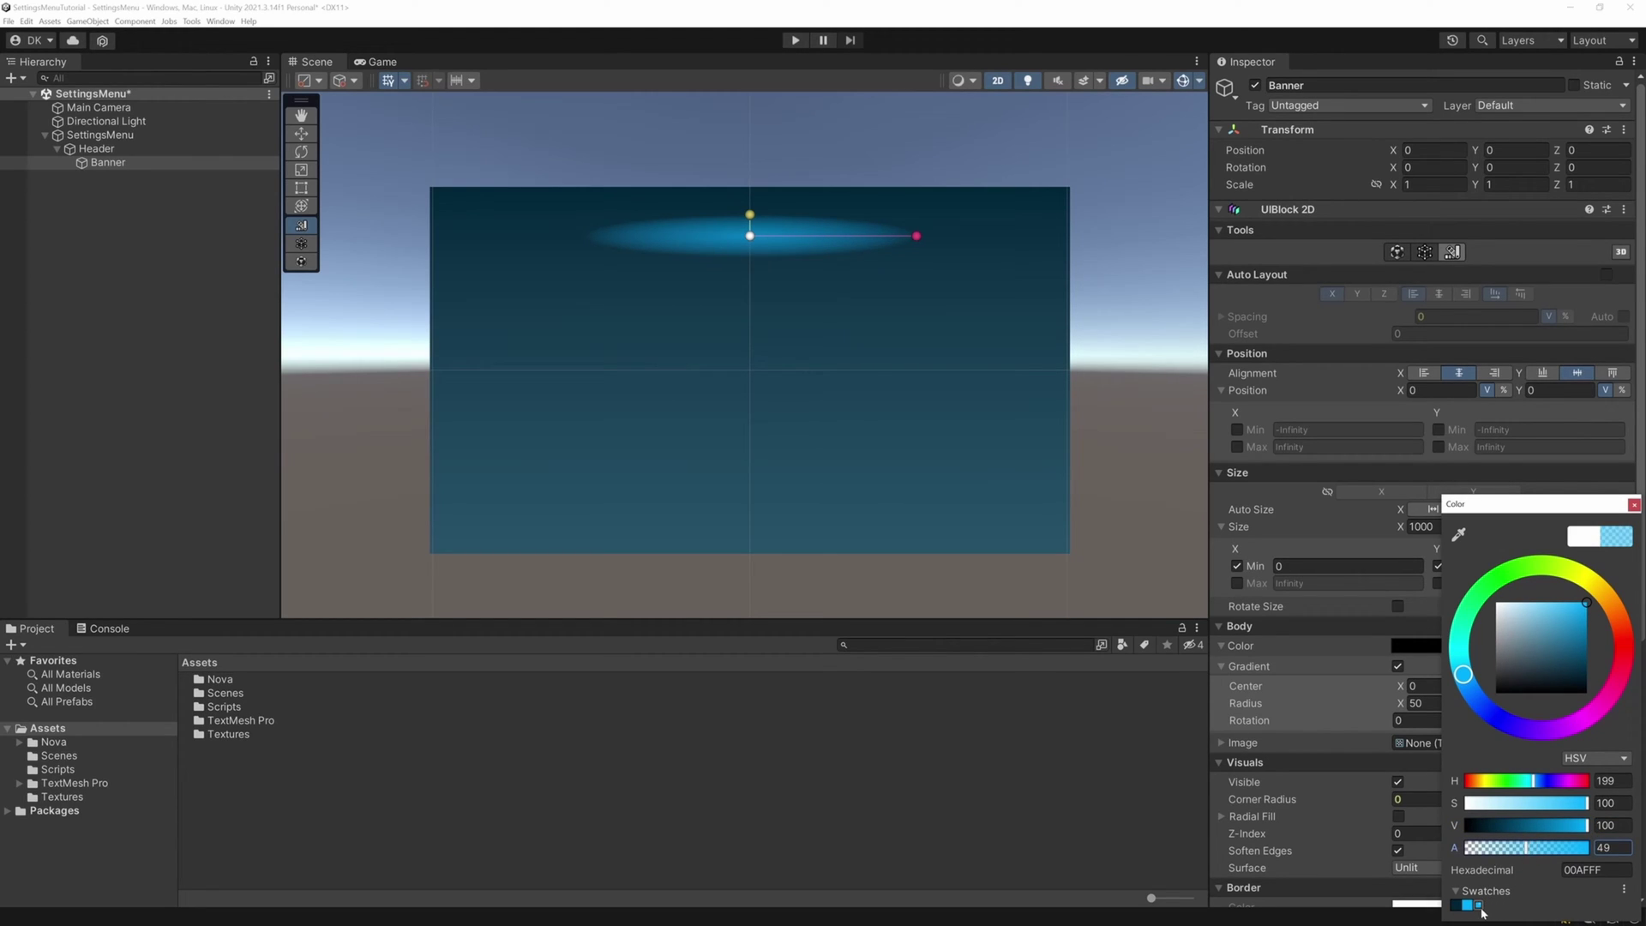
left_click(1480, 905)
left_click(1634, 505)
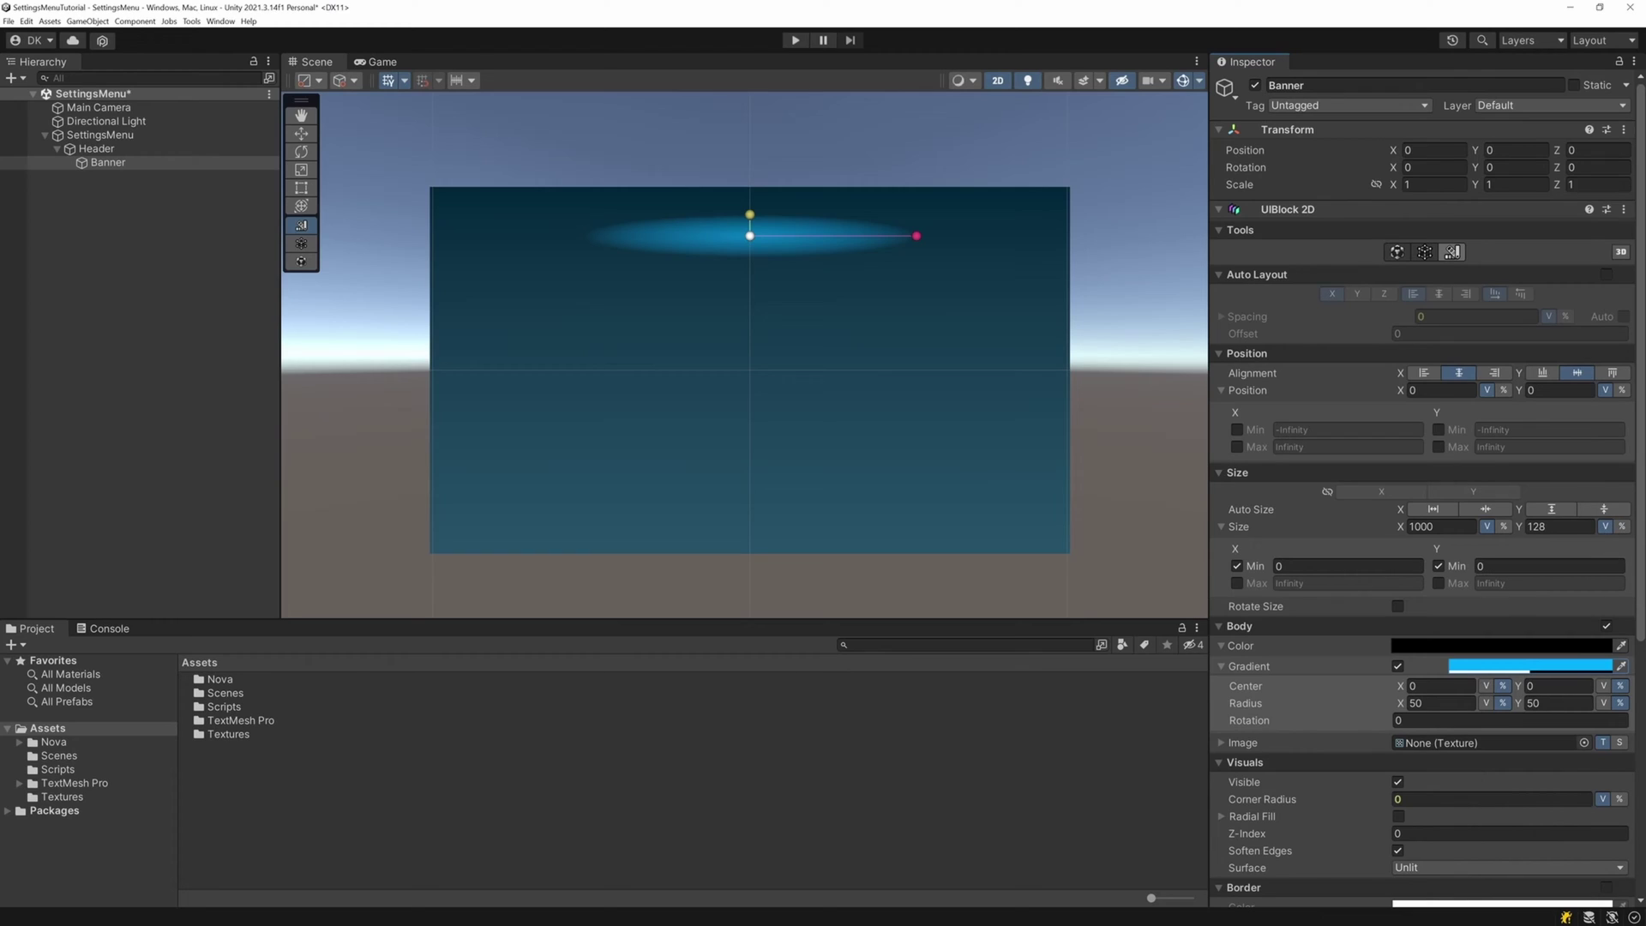
Make the Banner gradient fade sideways with X radius 0, Y radius about 366 and rotation about 263°, and save the scene.
left_click(1440, 703)
type("0")
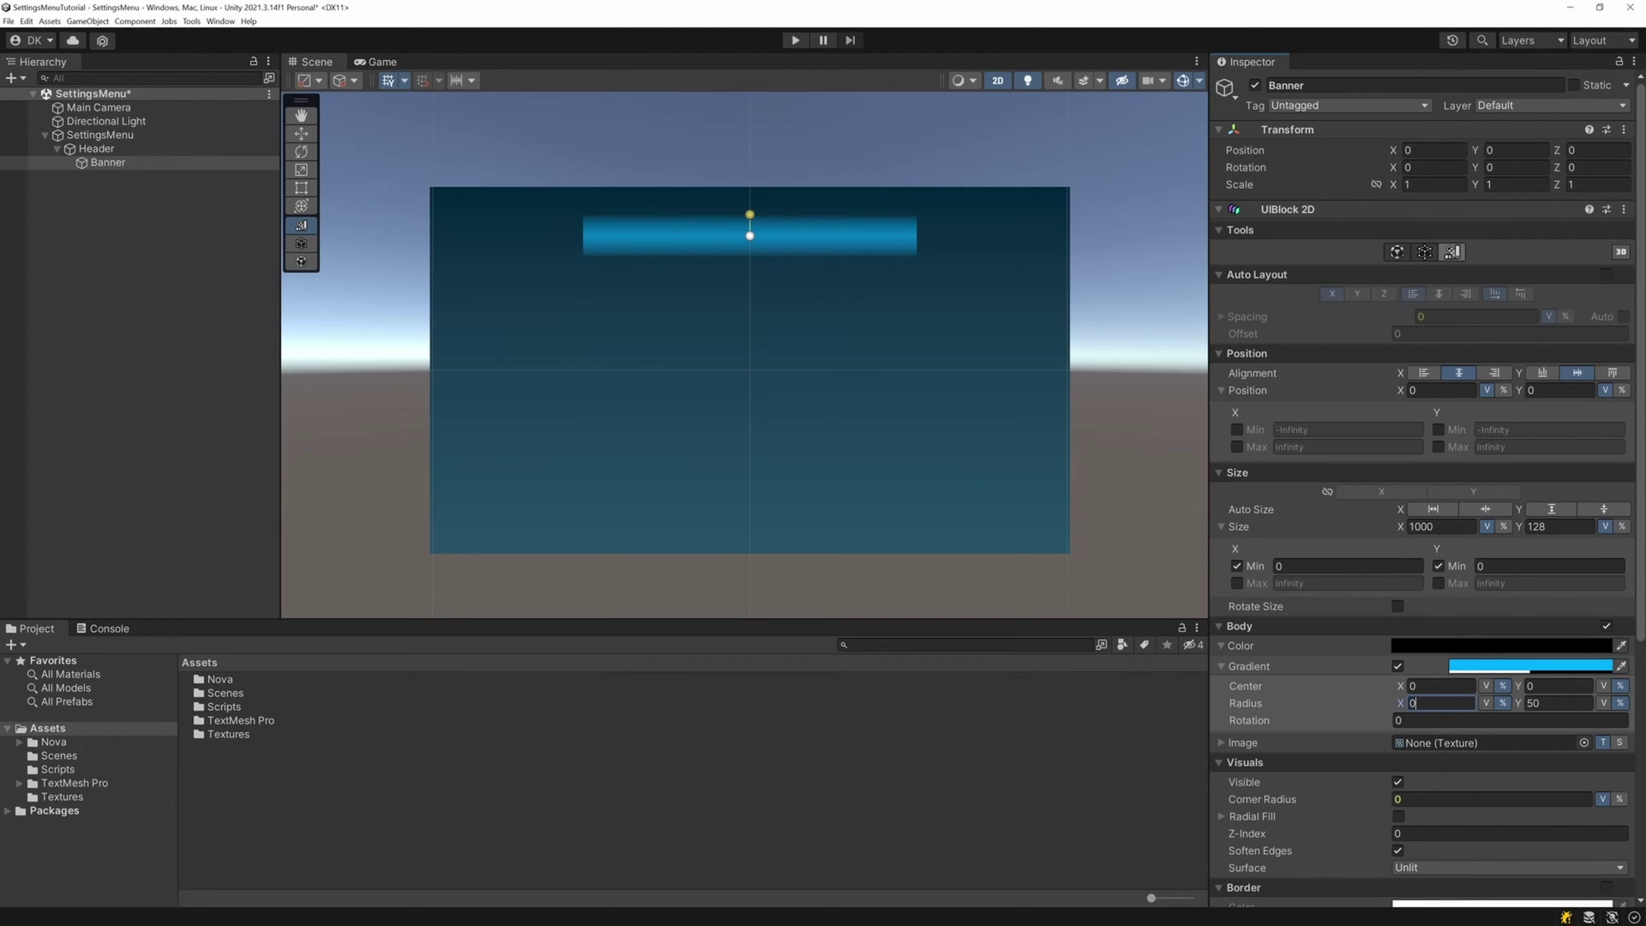
left_click_drag(751, 215, 906, 255)
key("ctrl+s")
Add a Nova TextBlock named Label as a child of the Banner.
right_click(110, 163)
mouse_move(125, 406)
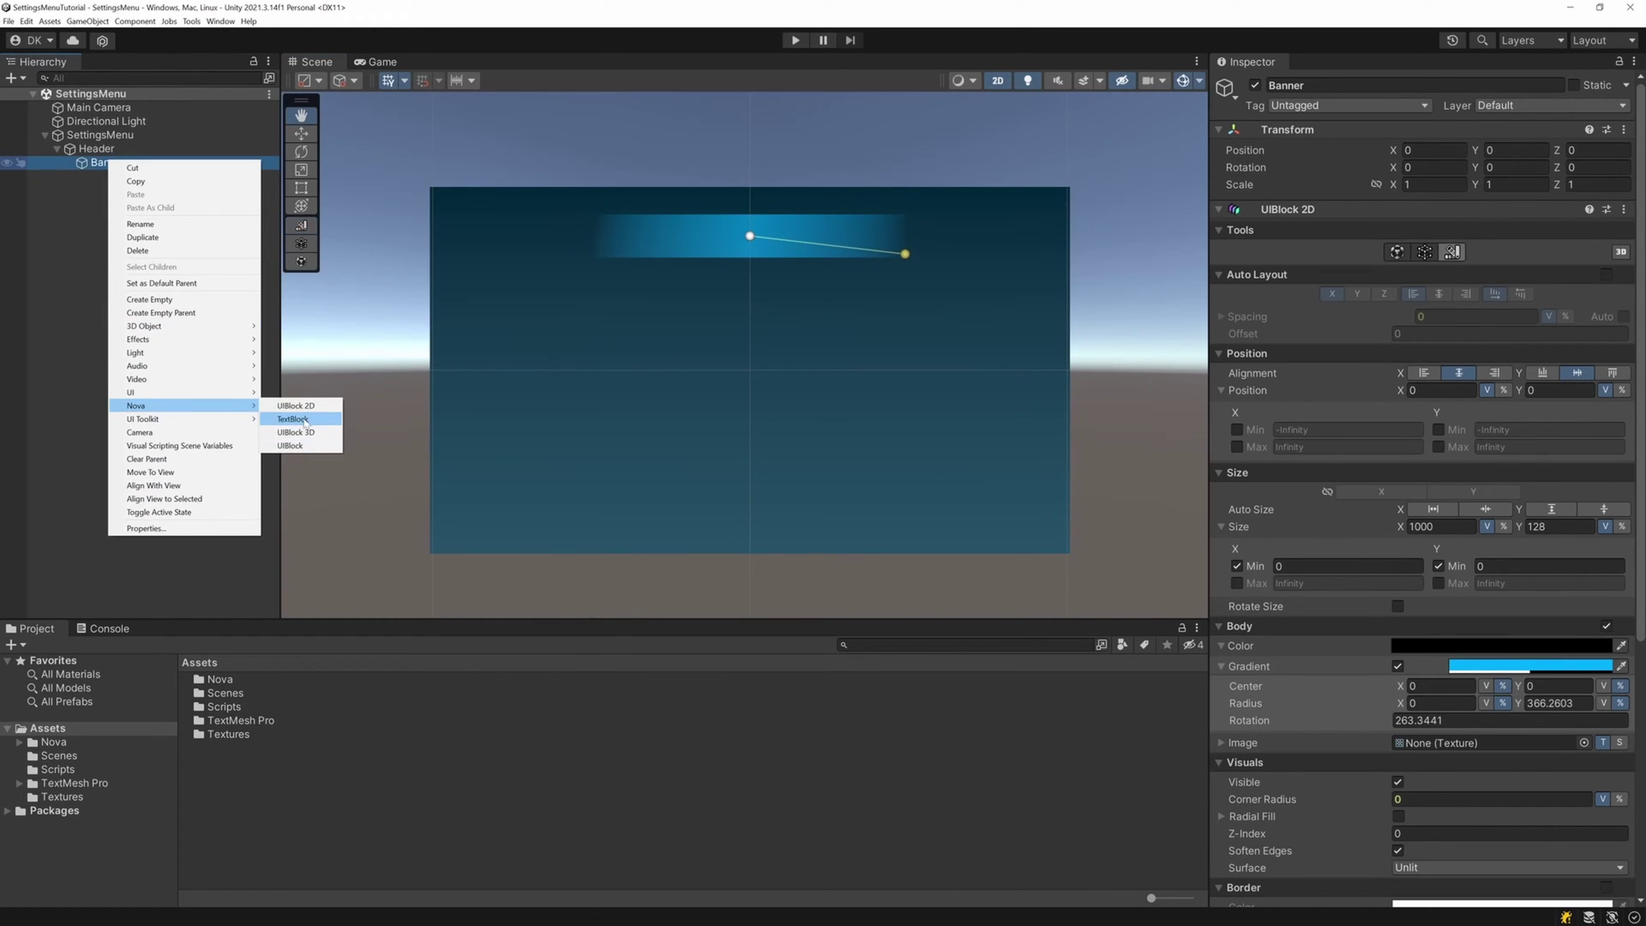
left_click(305, 419)
type("Label")
key("Return")
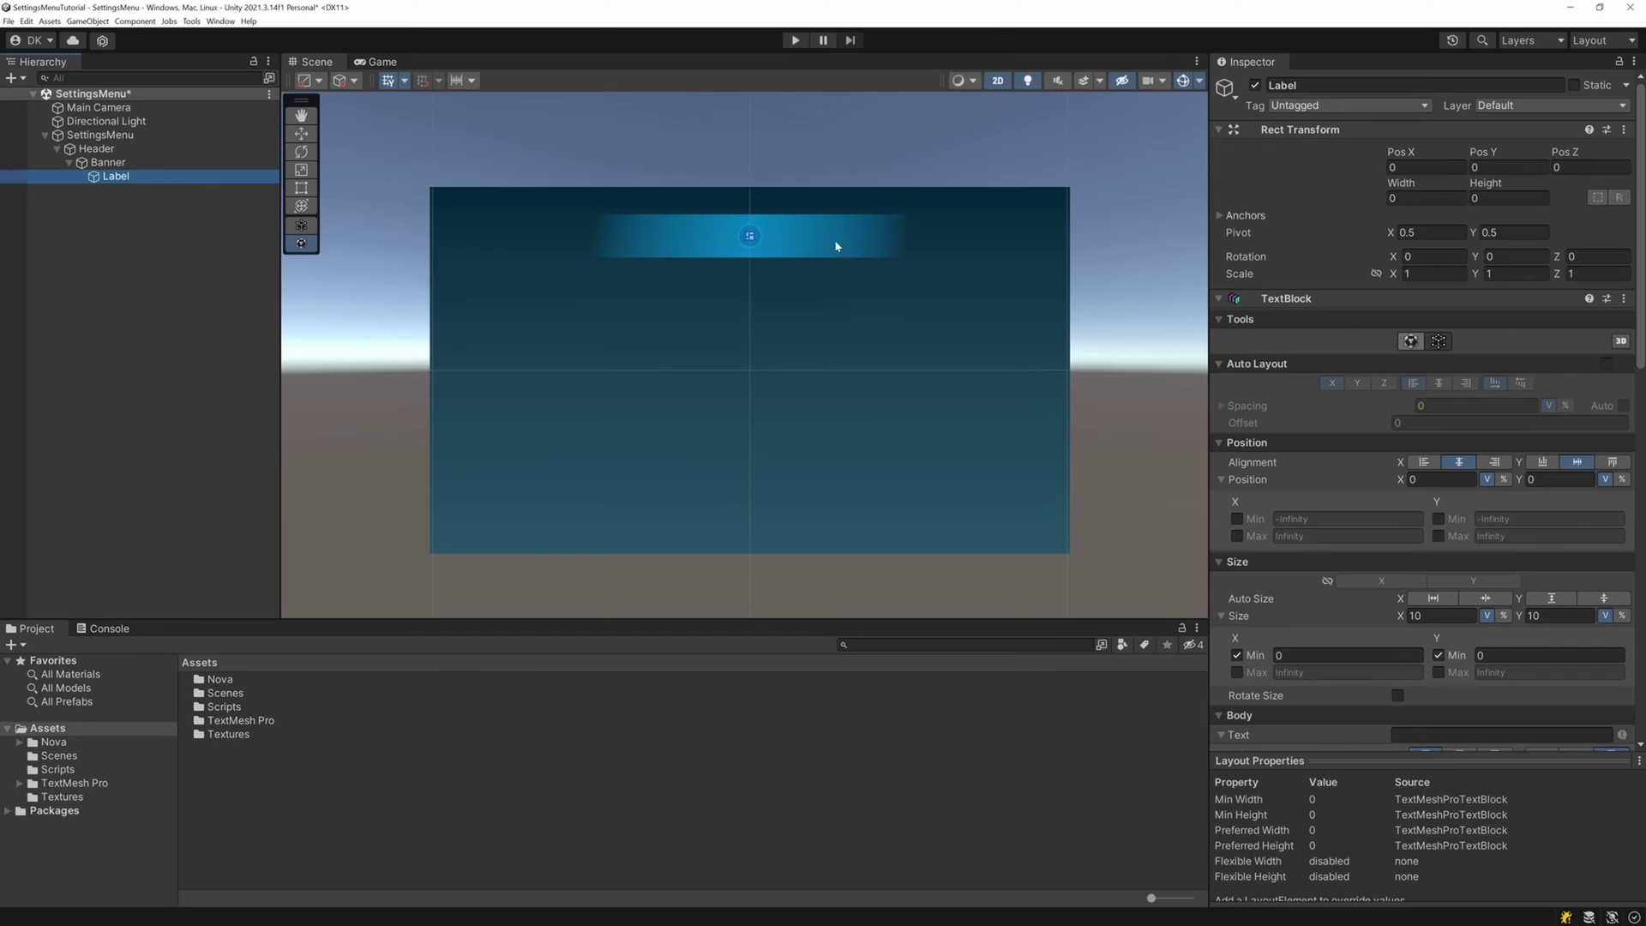
Set the Label's text to SETTINGS.
key("f")
left_click(1457, 735)
type("SETTINGS")
scroll(1473, 686, "down", 1)
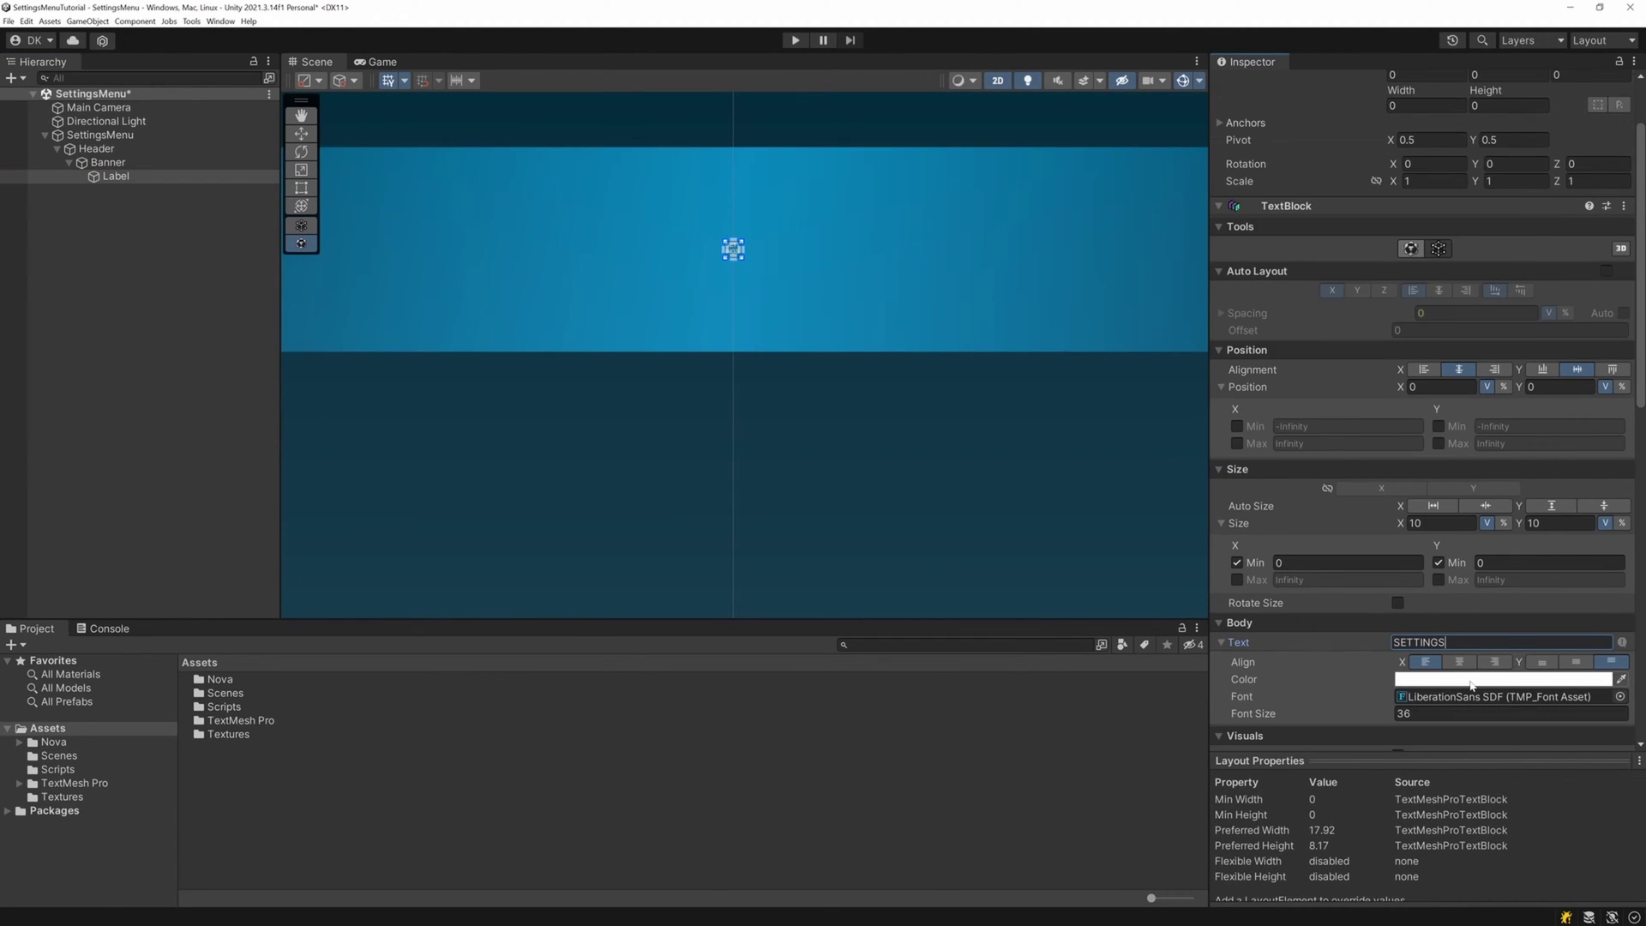
Set the Label's font size to 80 and its auto size to shrink in both X and Y.
scroll(1471, 685, "down", 1)
left_click(1440, 672)
type("80")
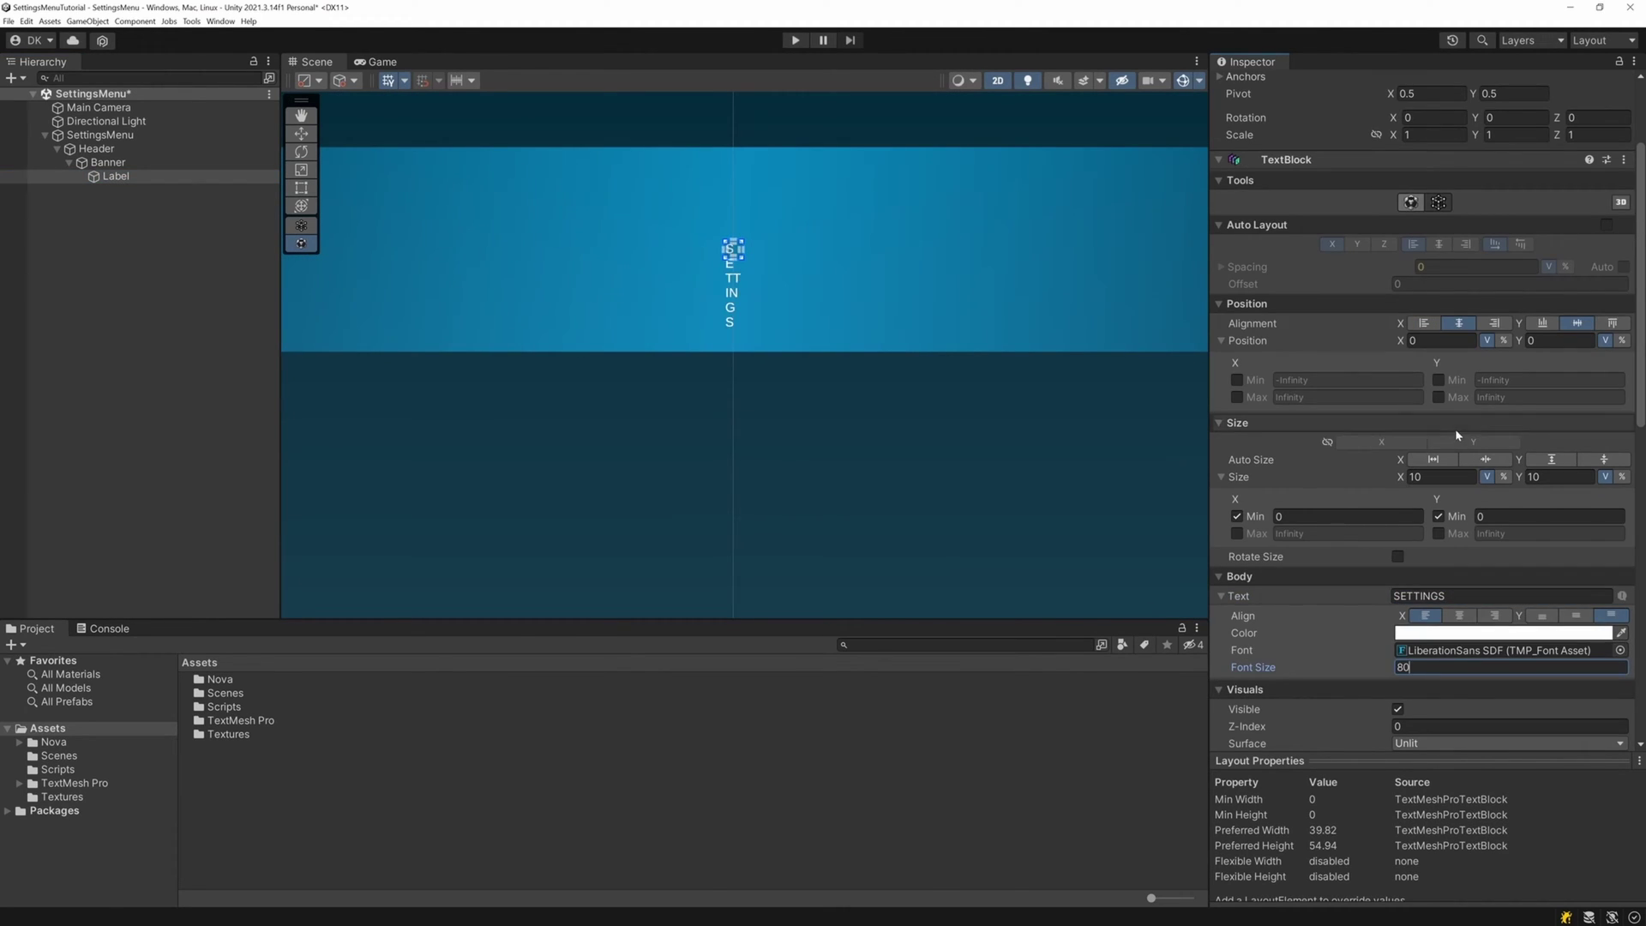
left_click(1486, 459)
left_click(1602, 460)
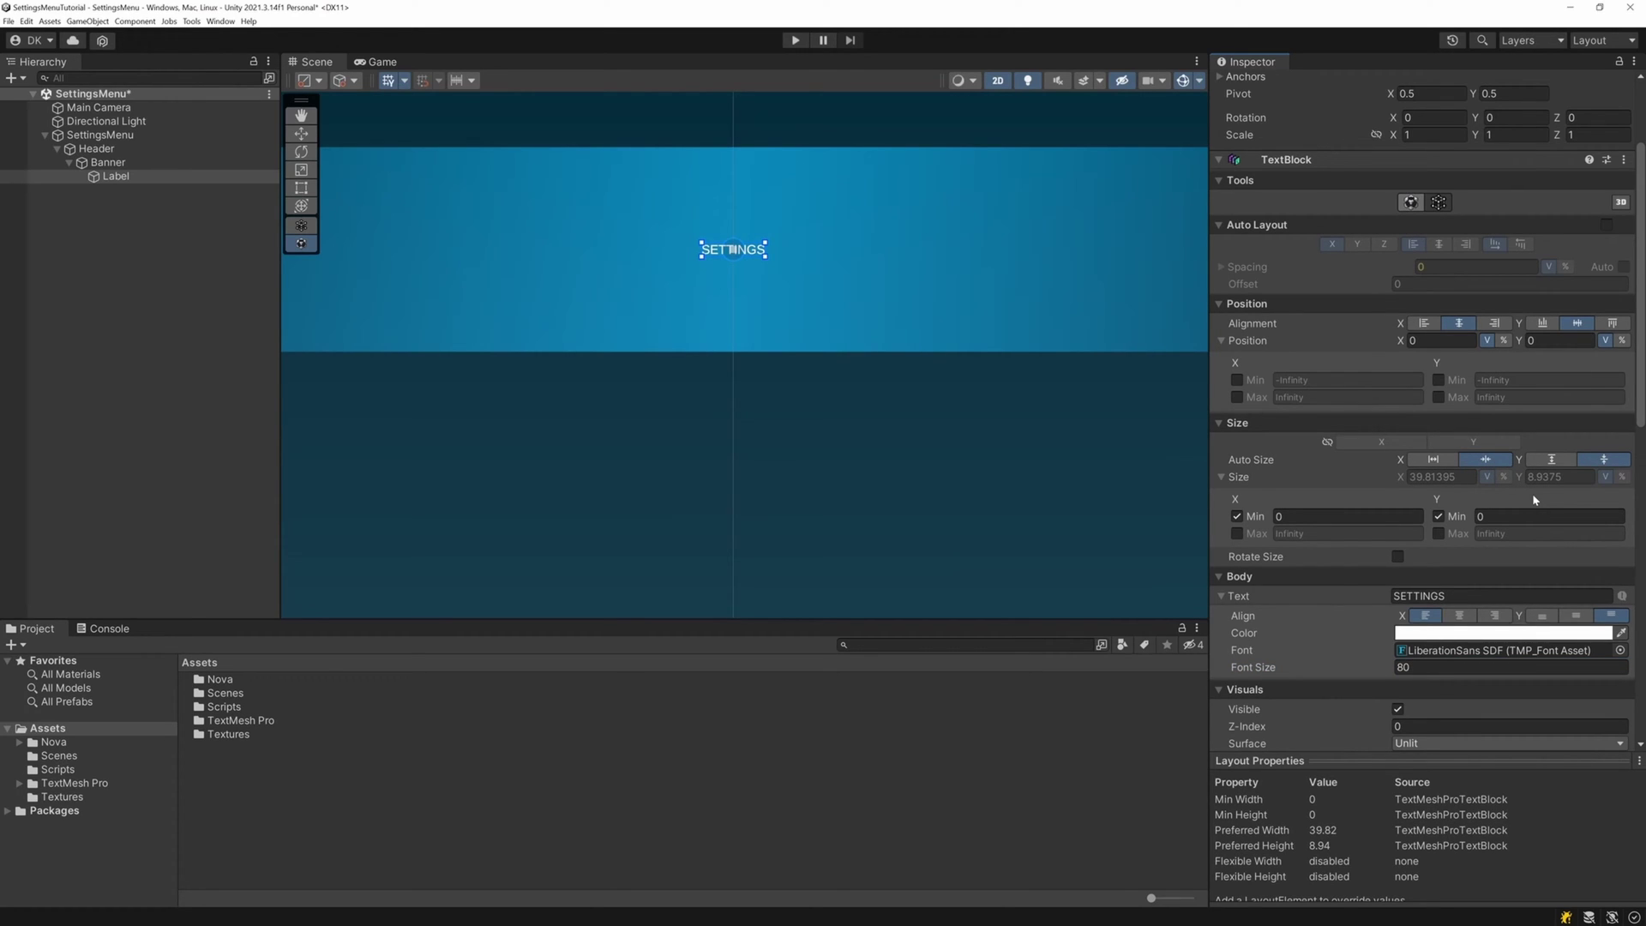
Change the Label's font to Electrolize-Regular SDF.
left_click(1501, 650)
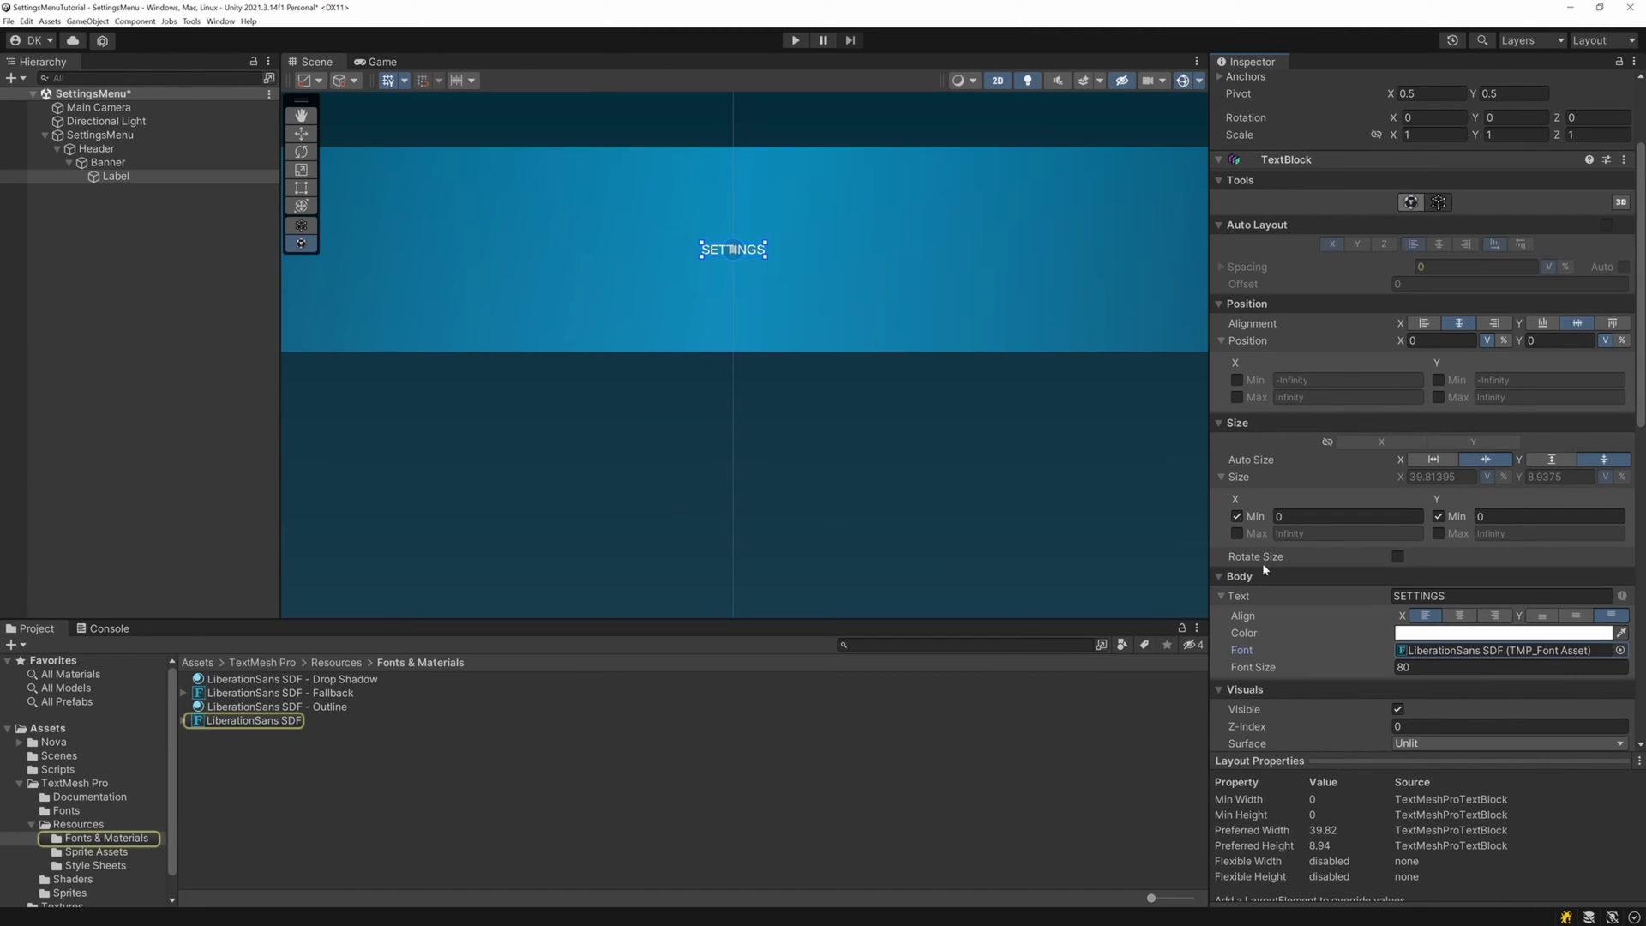
left_click(1620, 650)
double_click(932, 320)
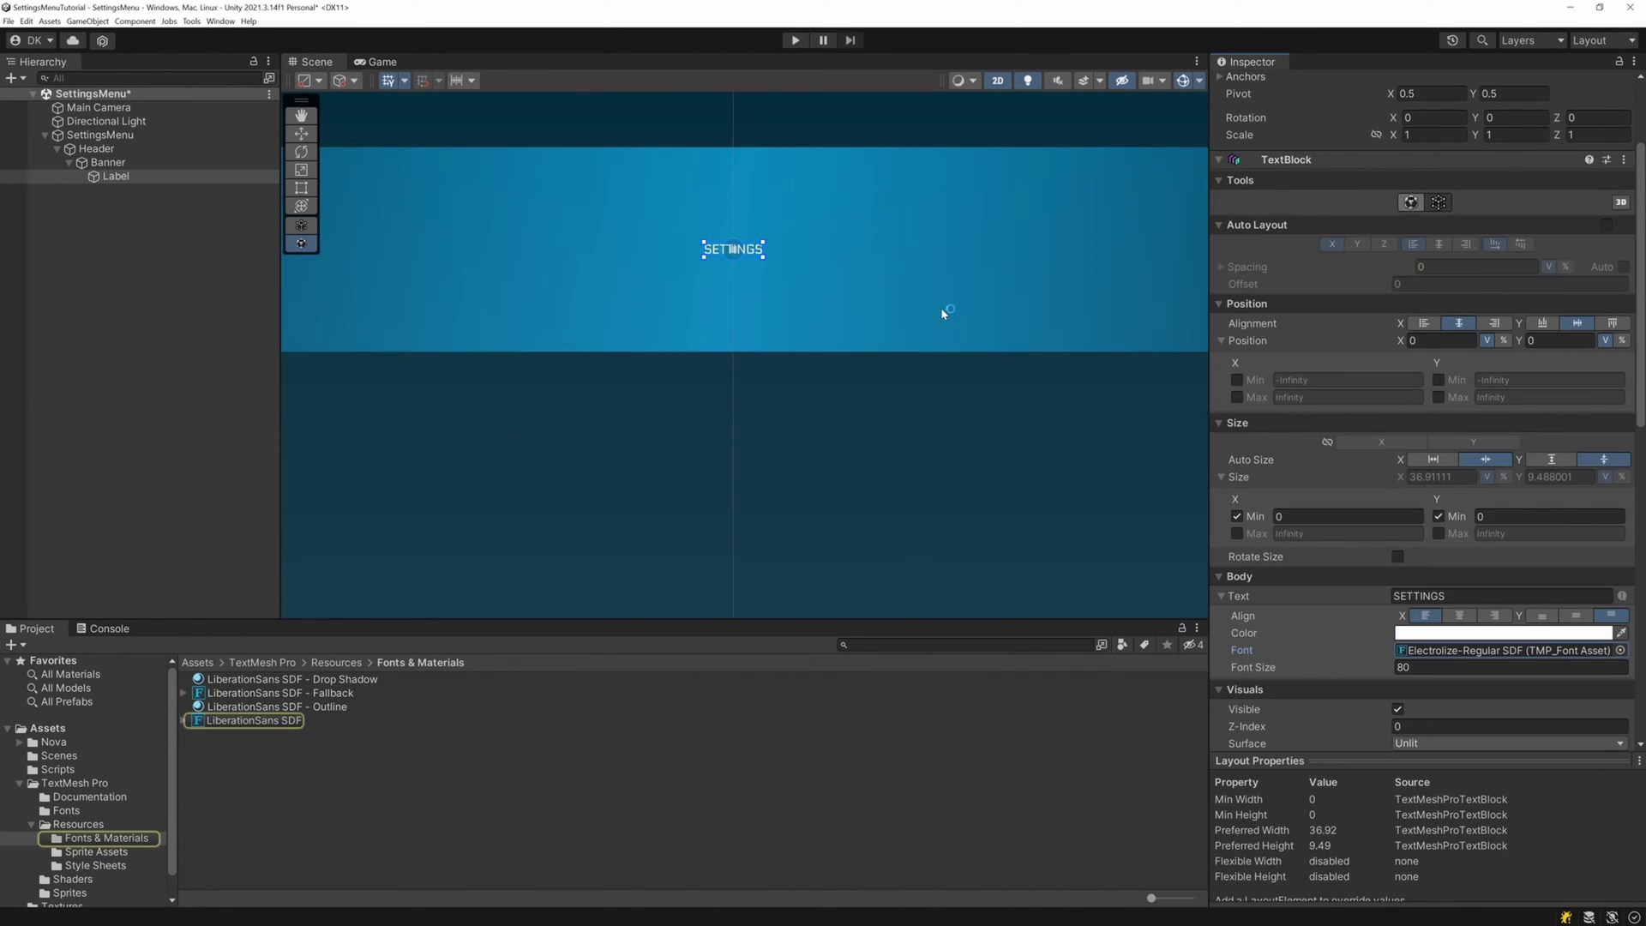
left_click(888, 357)
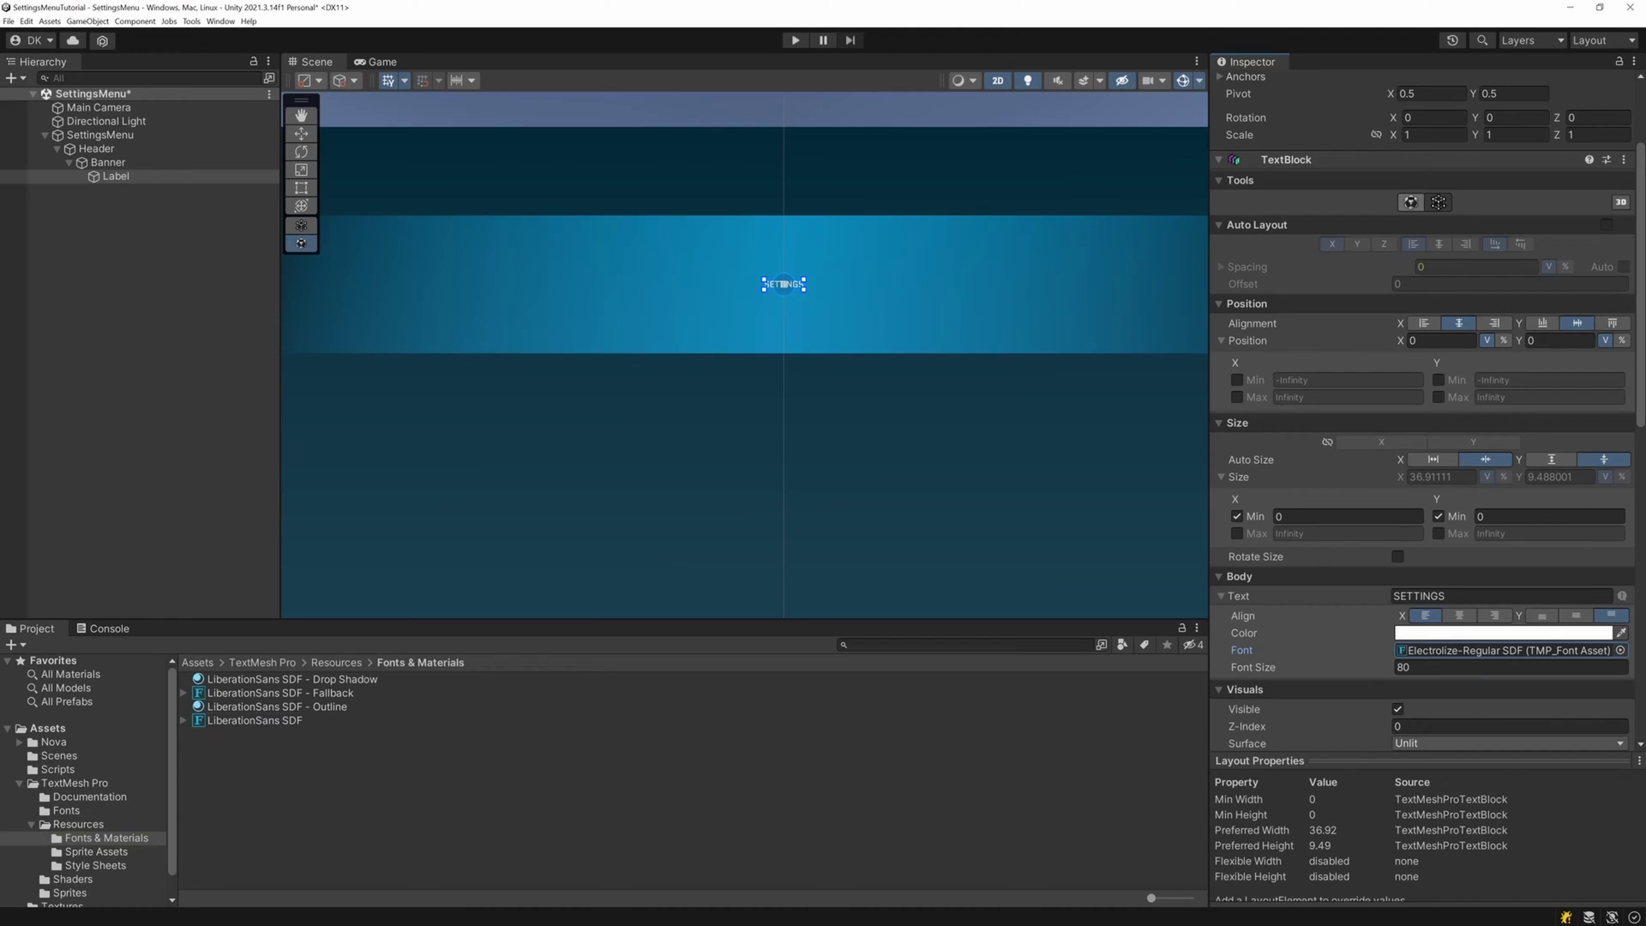
Set the face scale of the Electrolize-Regular SDF font asset to 10 and save the scene.
left_click(1449, 650)
left_click(242, 680)
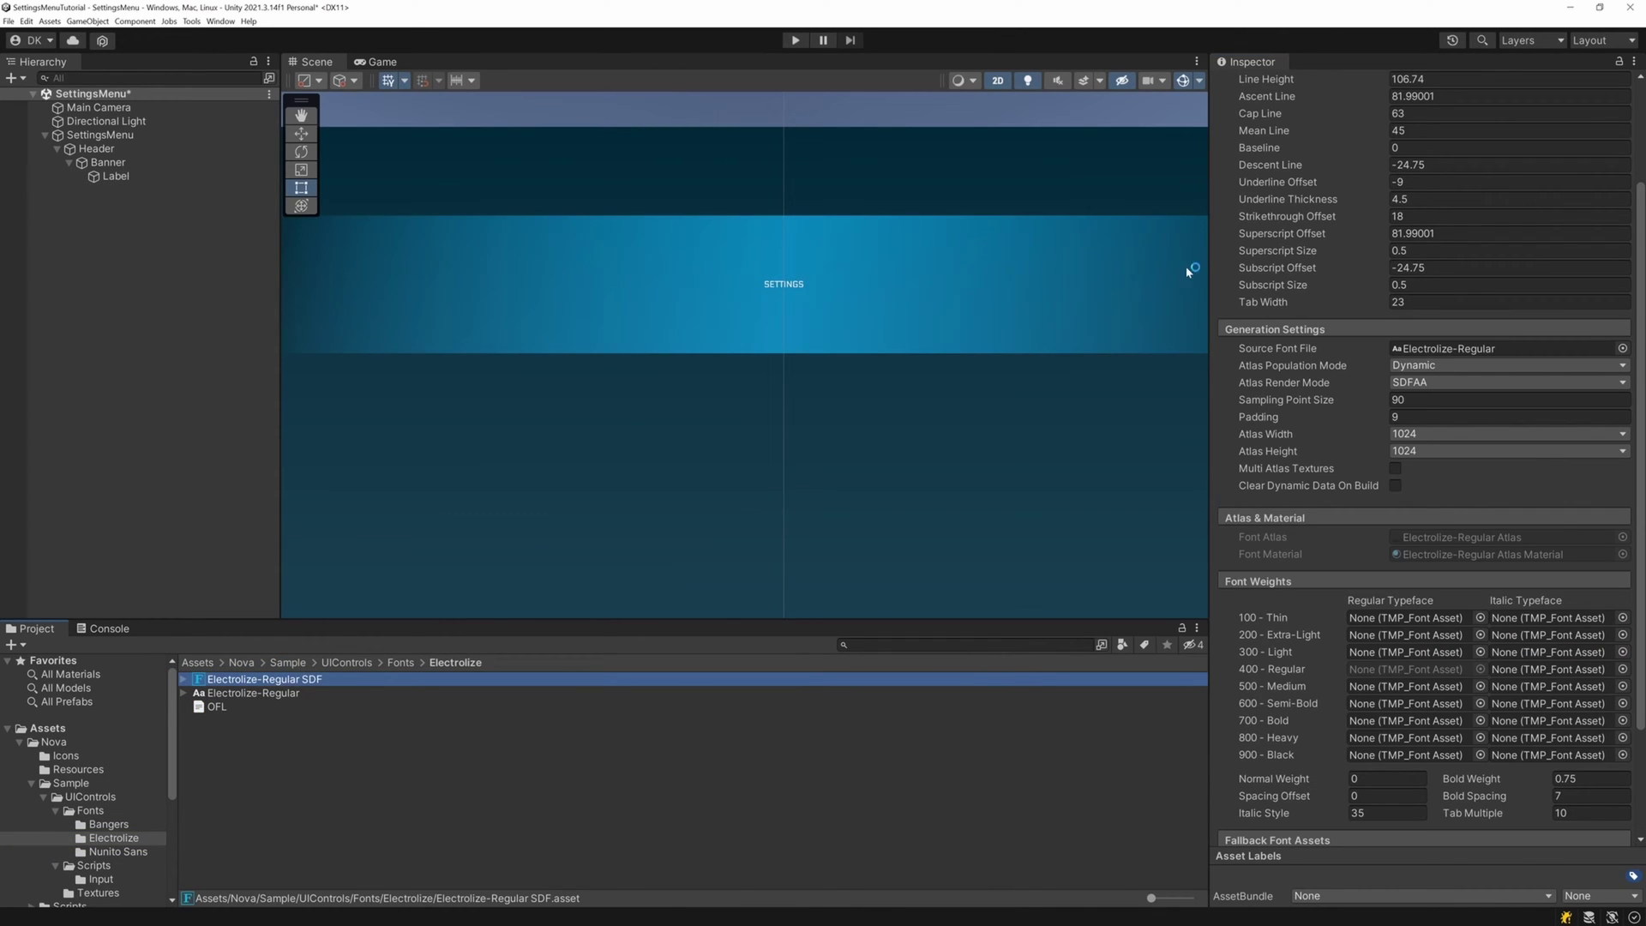
scroll(1336, 251, "up", 3)
left_click(1417, 206)
type("10")
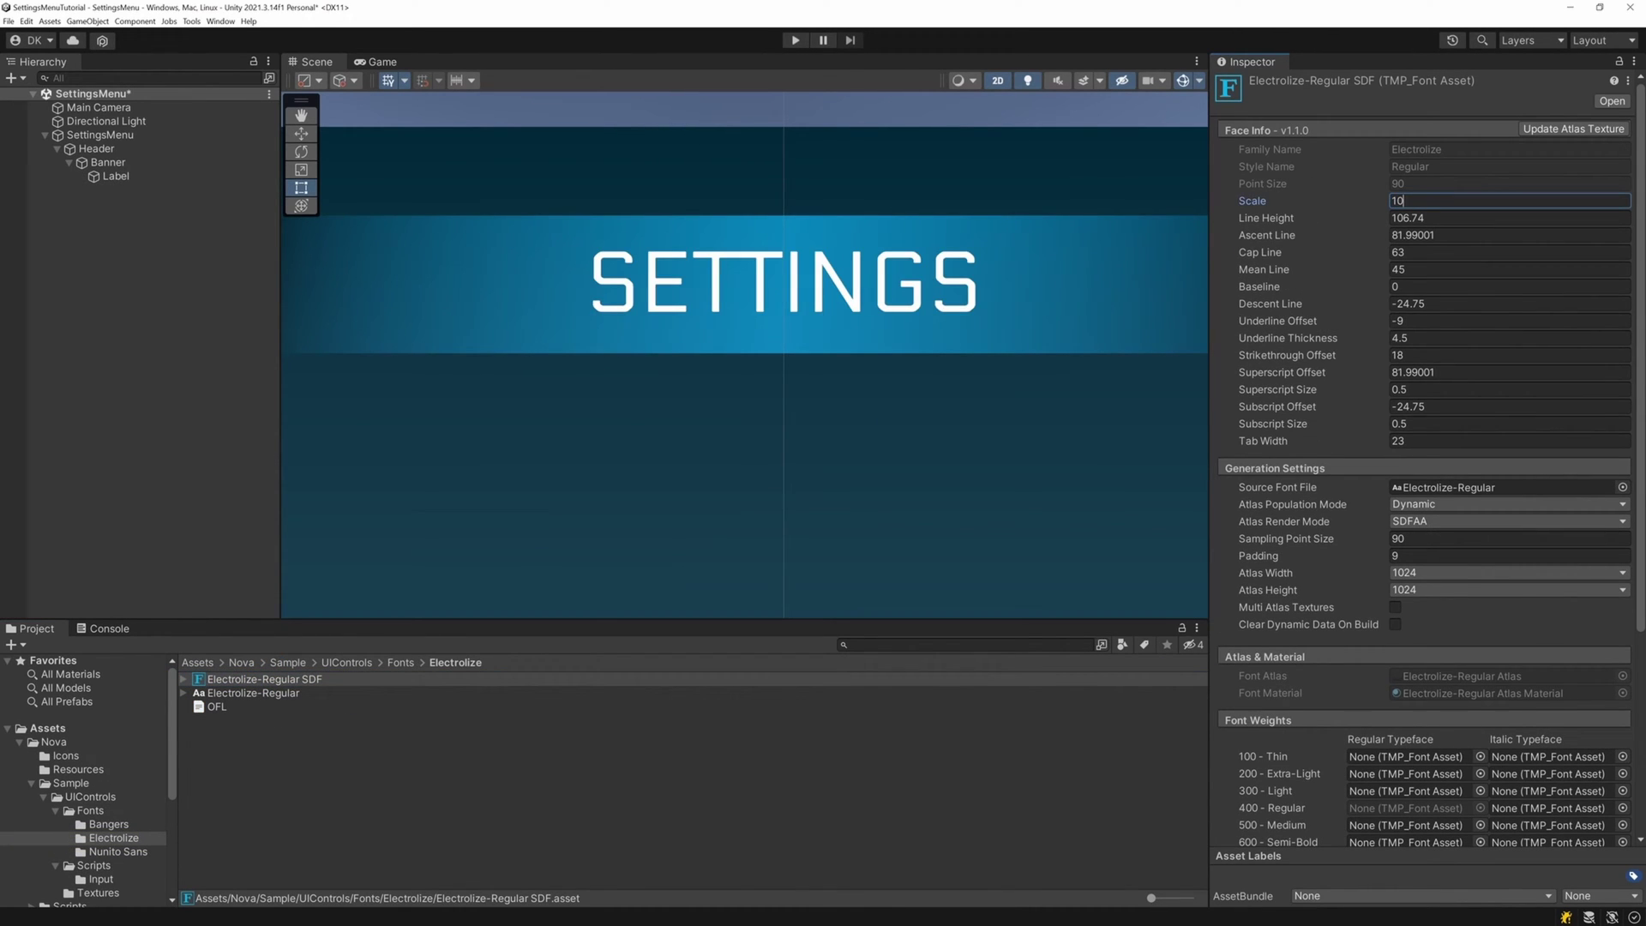
key("ctrl+s")
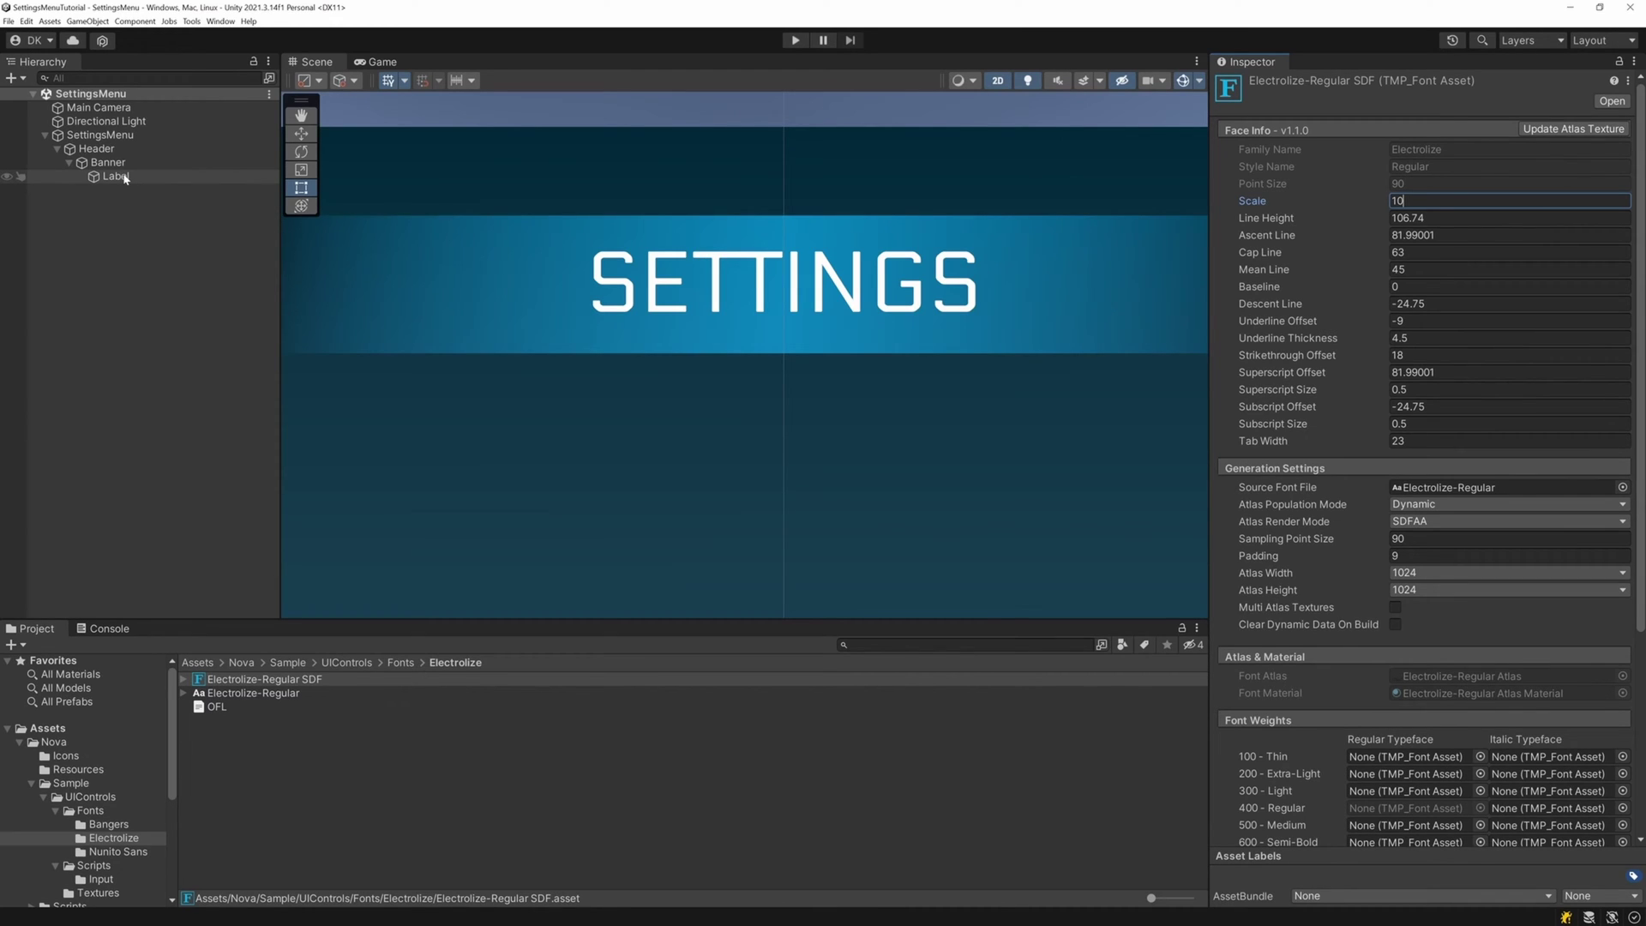
Set the Label's character spacing to 100 and save the scene.
left_click(116, 177)
scroll(1423, 428, "down", 10)
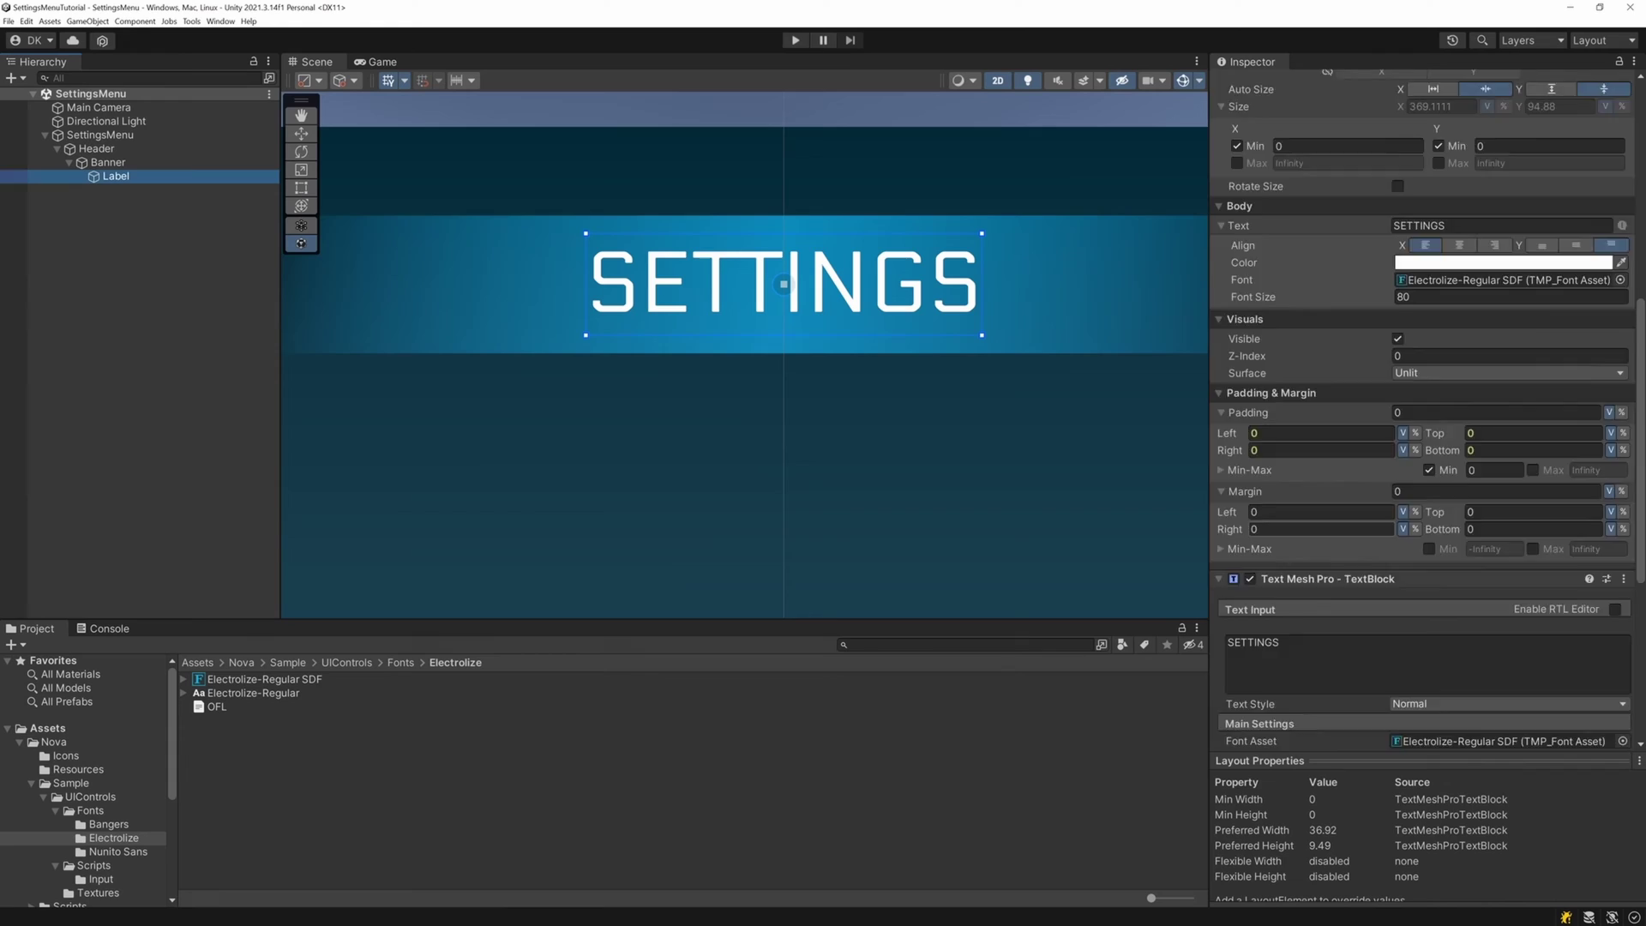
left_click(1464, 529)
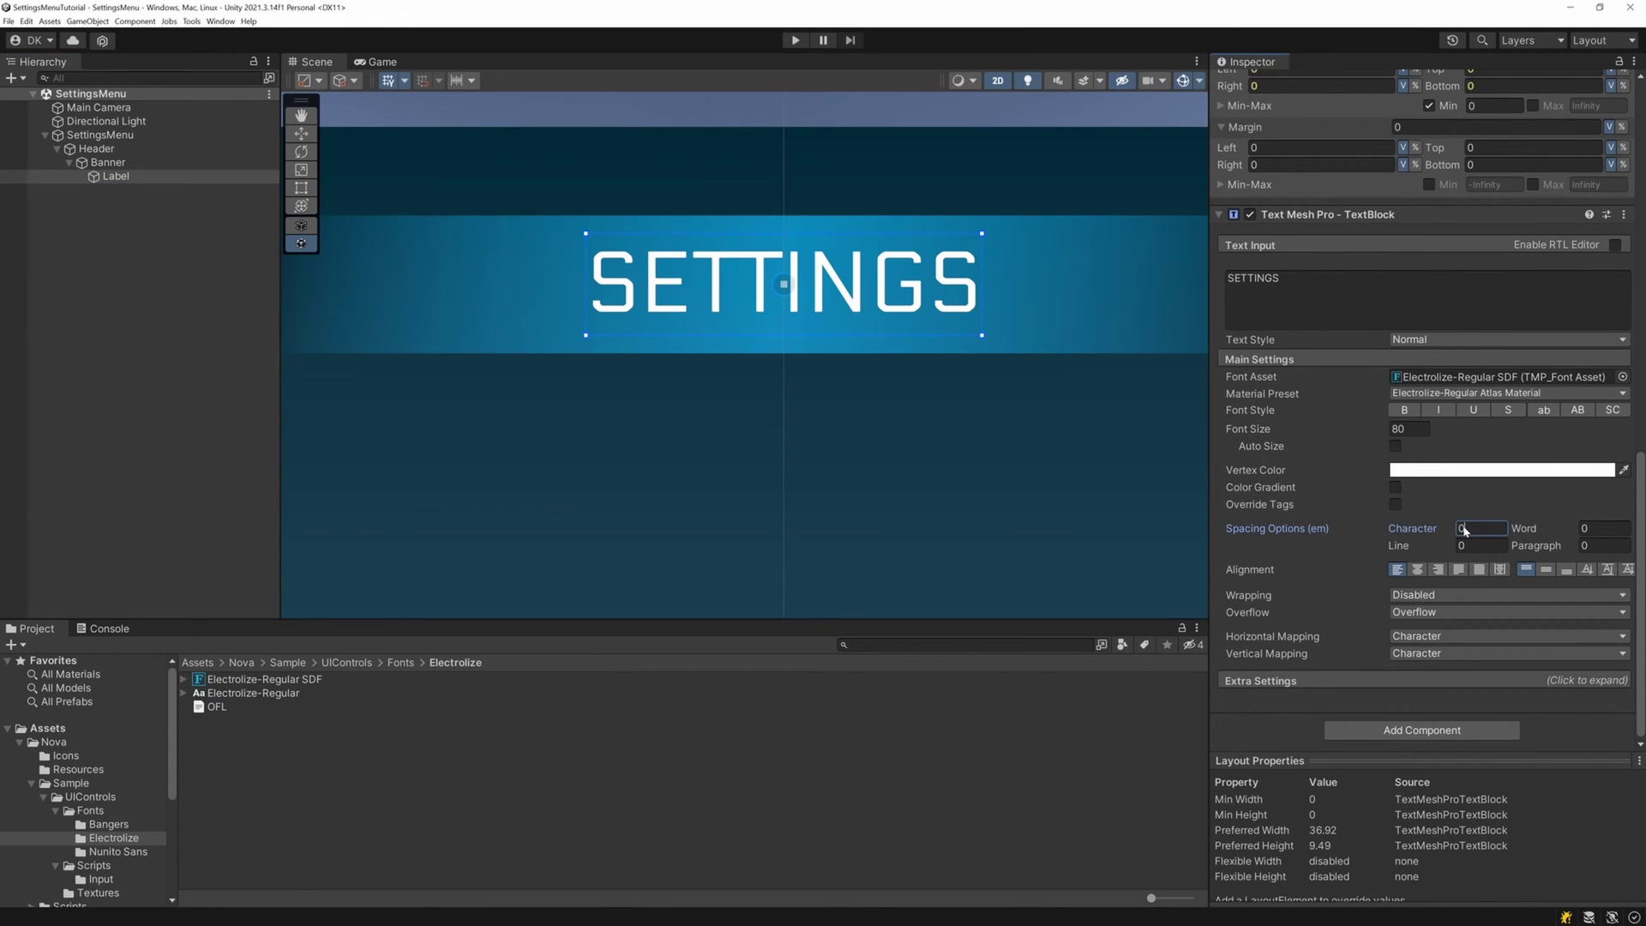
type("100")
key("ctrl+s")
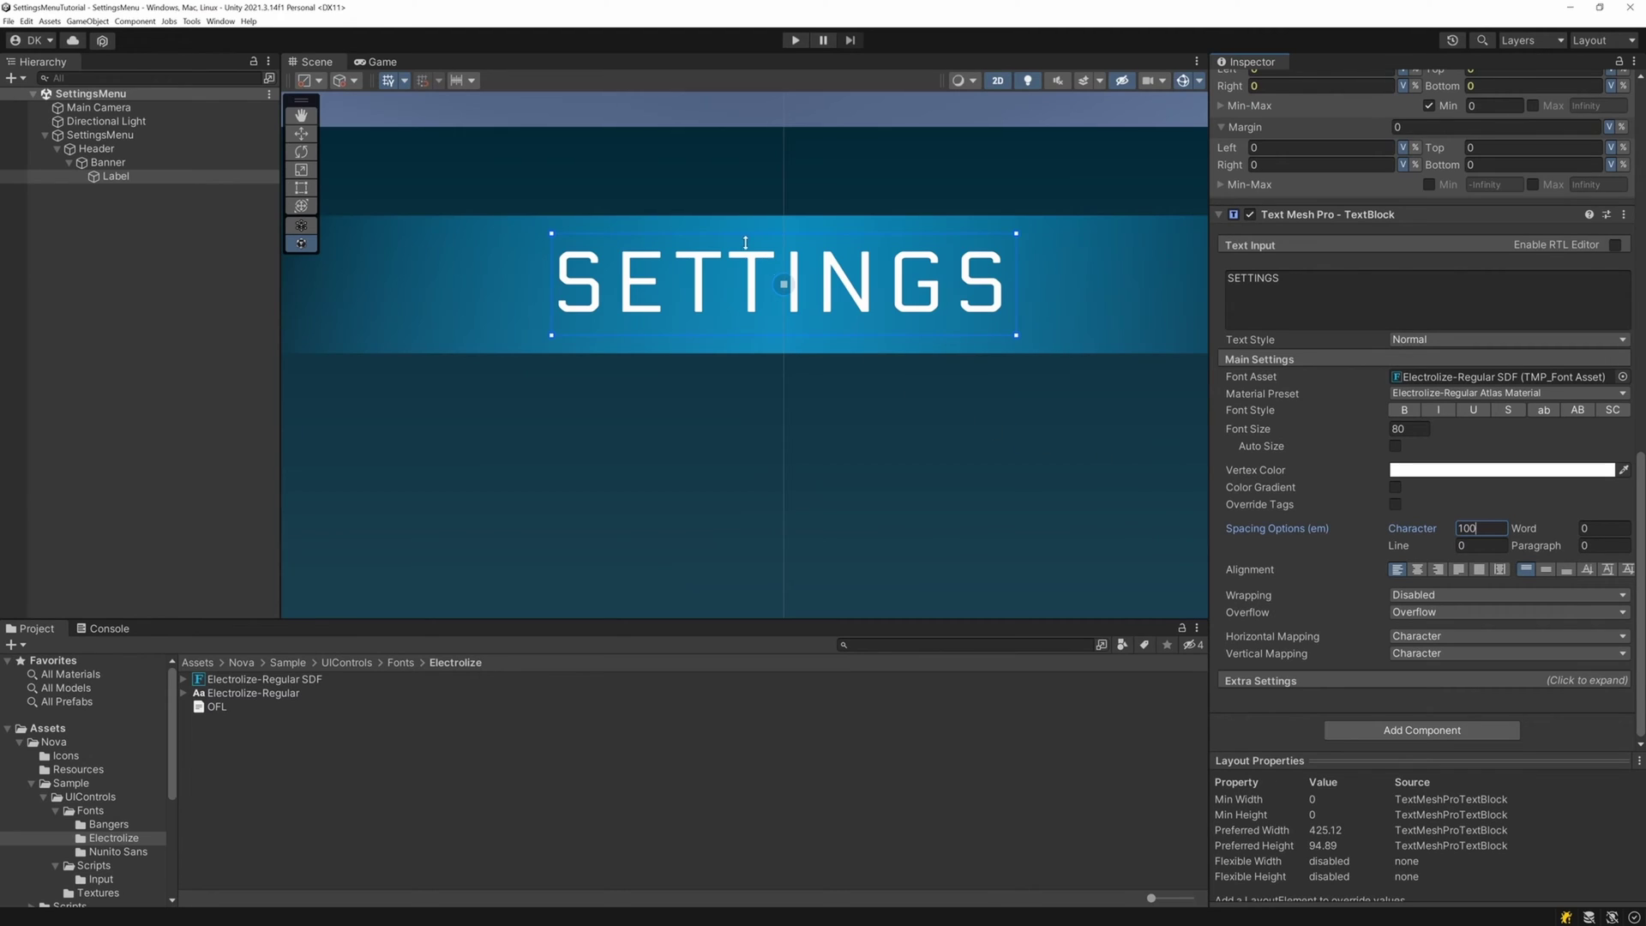
Add a Nova UIBlock 2D named Body as a child of SettingsMenu.
scroll(750, 251, "down", 15)
scroll(754, 281, "up", 5)
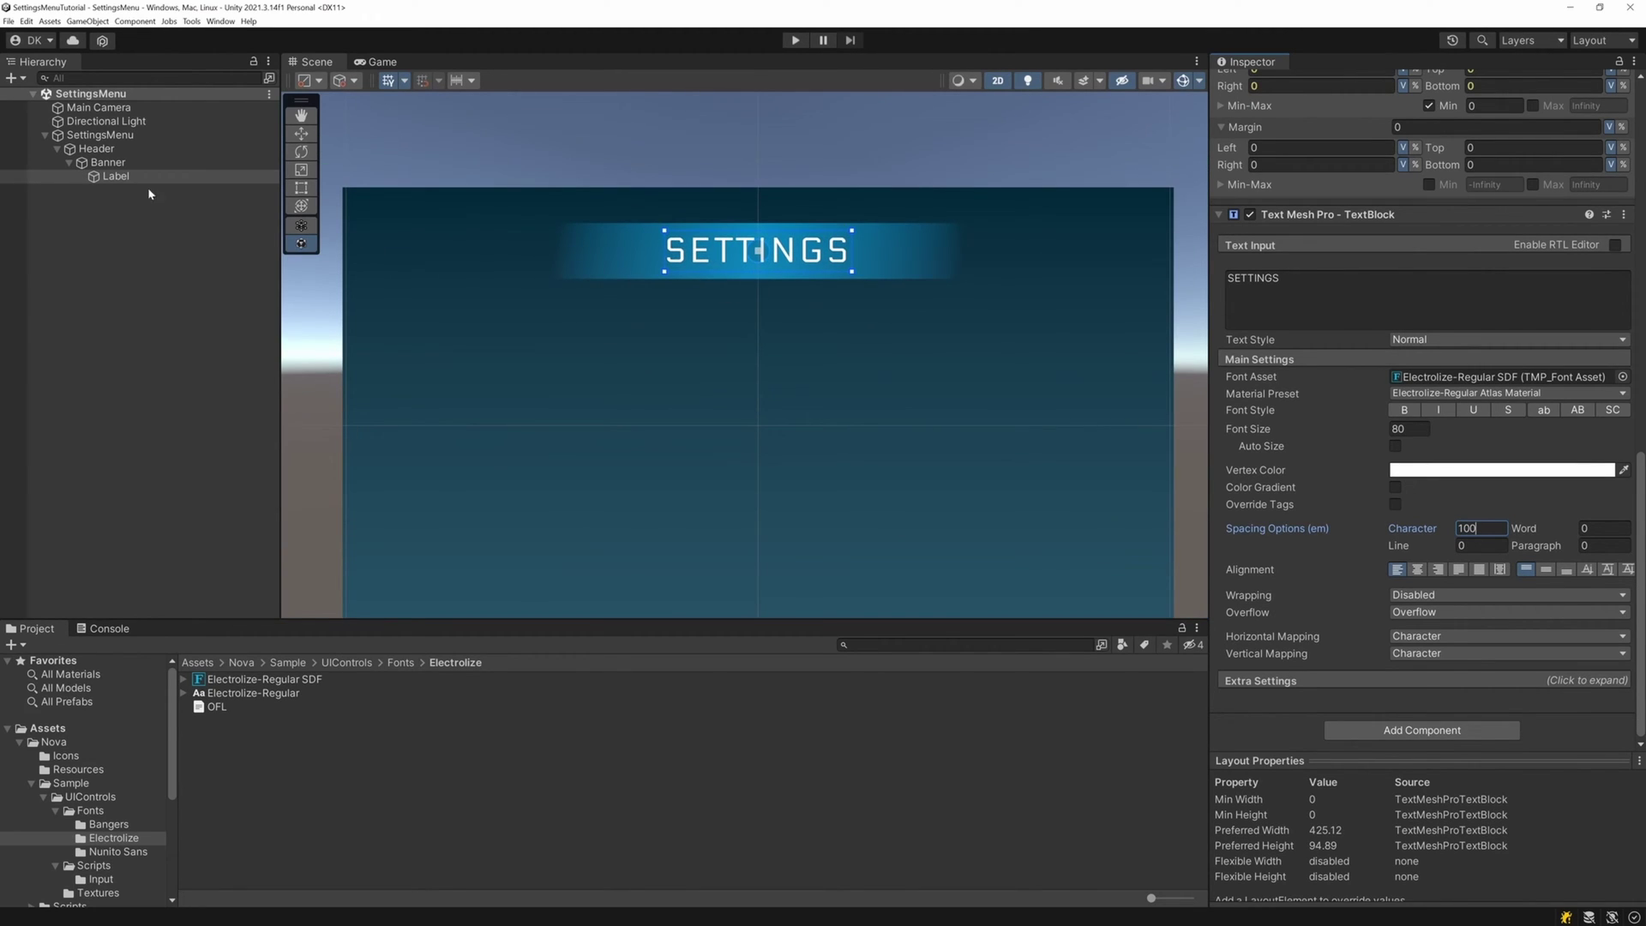
left_click(68, 162)
left_click(58, 148)
right_click(78, 136)
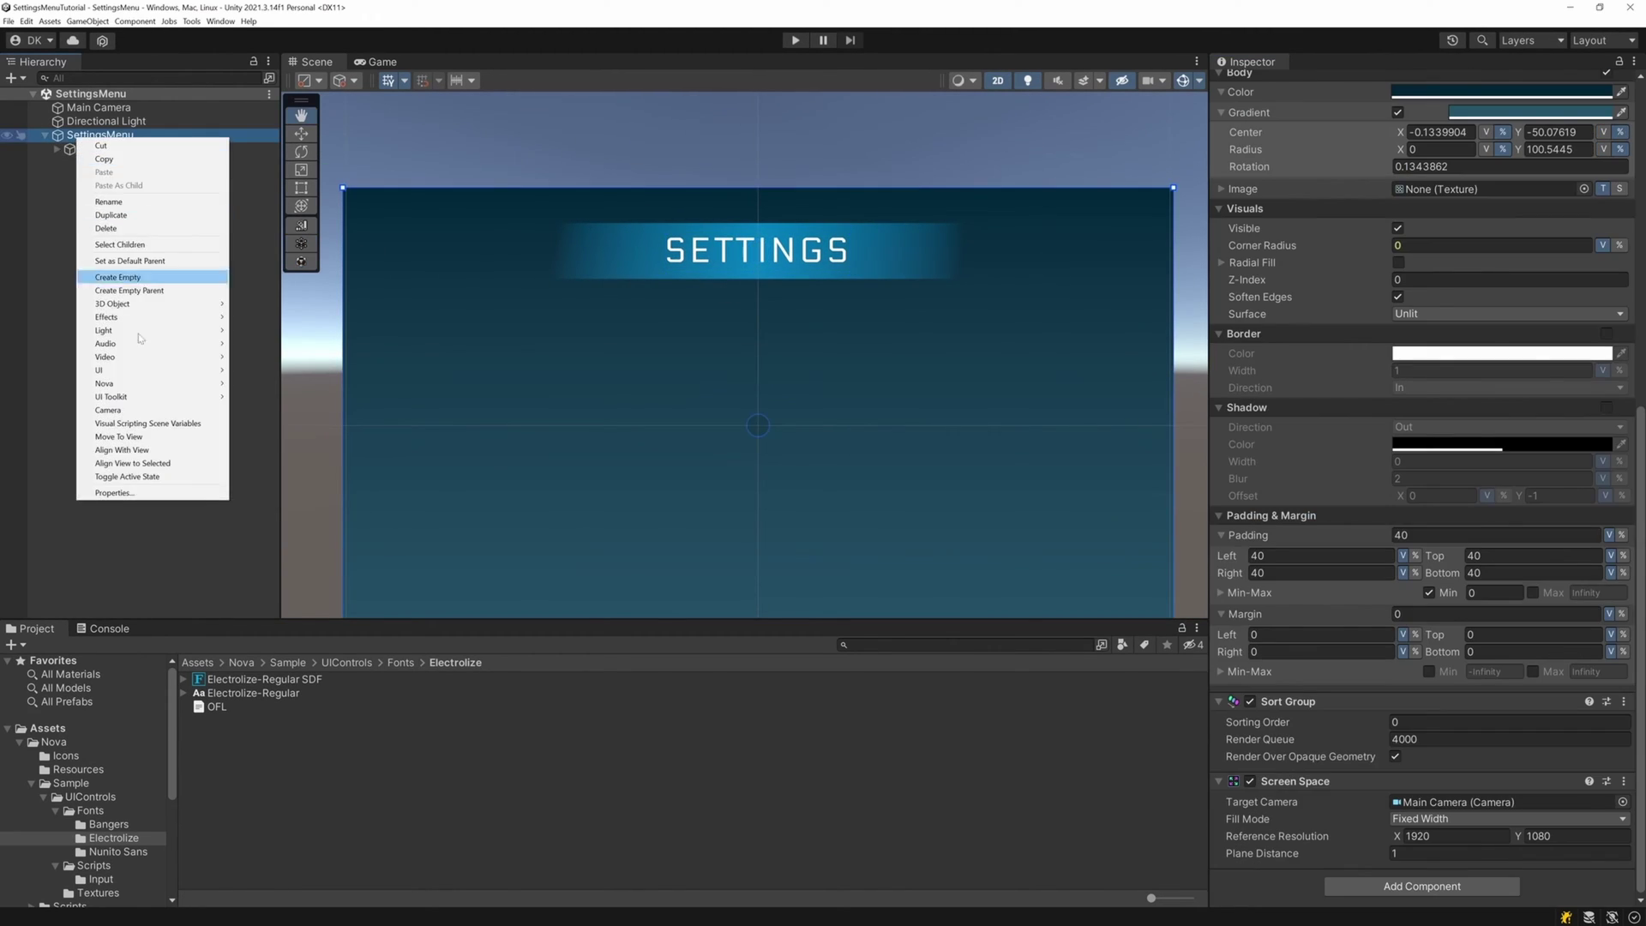
mouse_move(136, 384)
left_click(262, 383)
type("B")
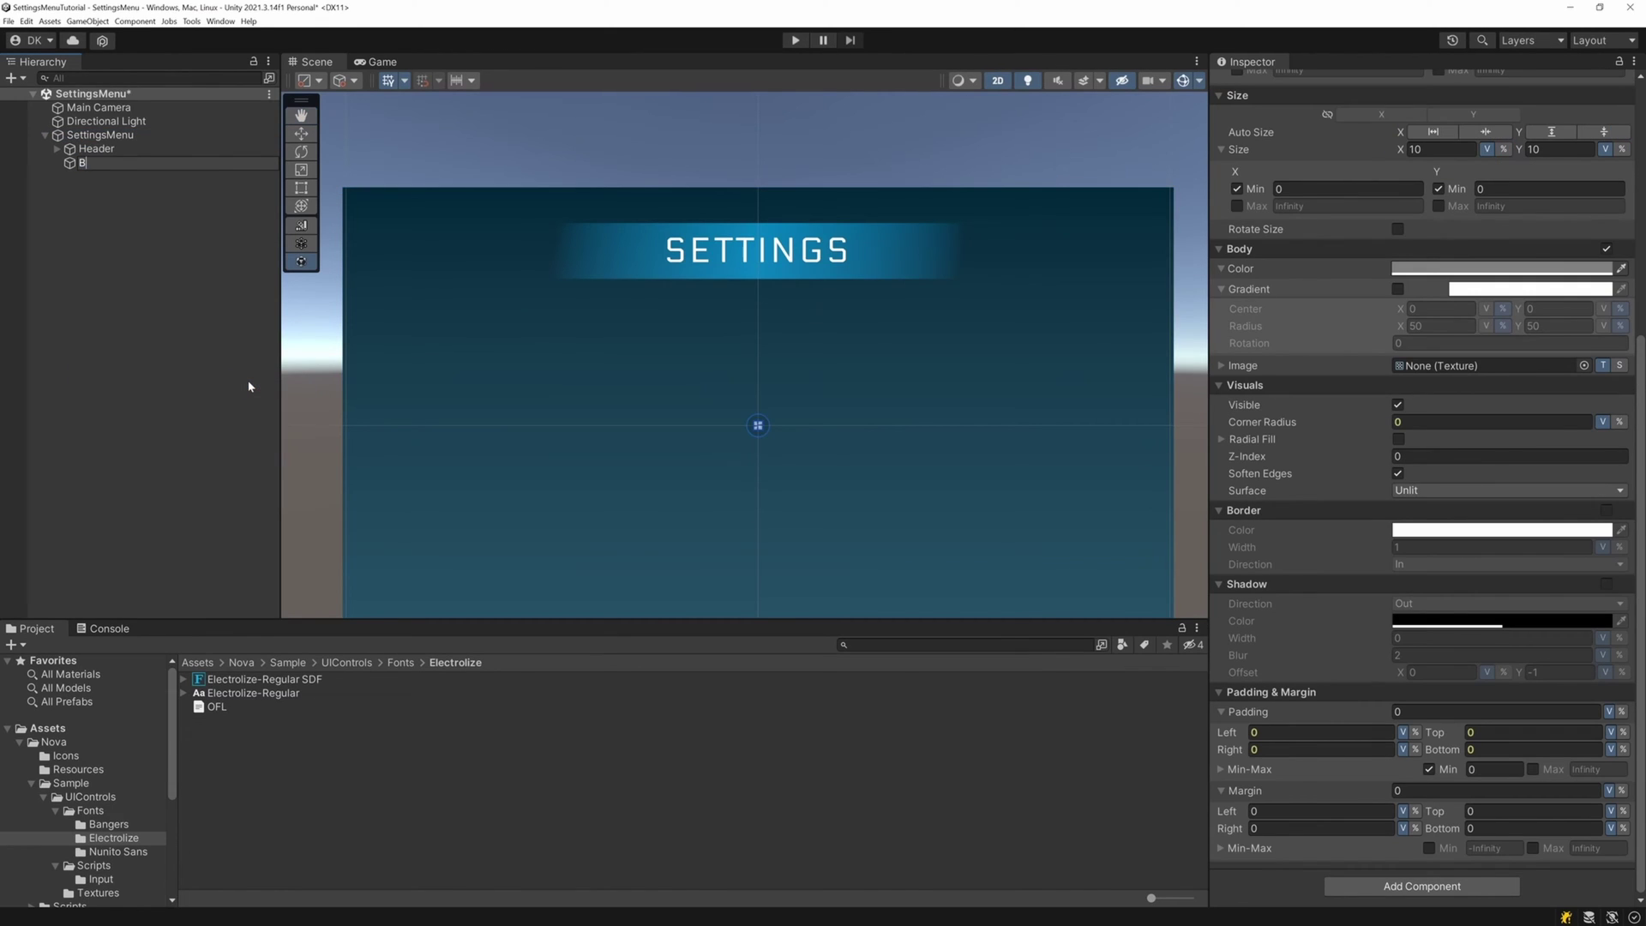
type("ody")
key("Return")
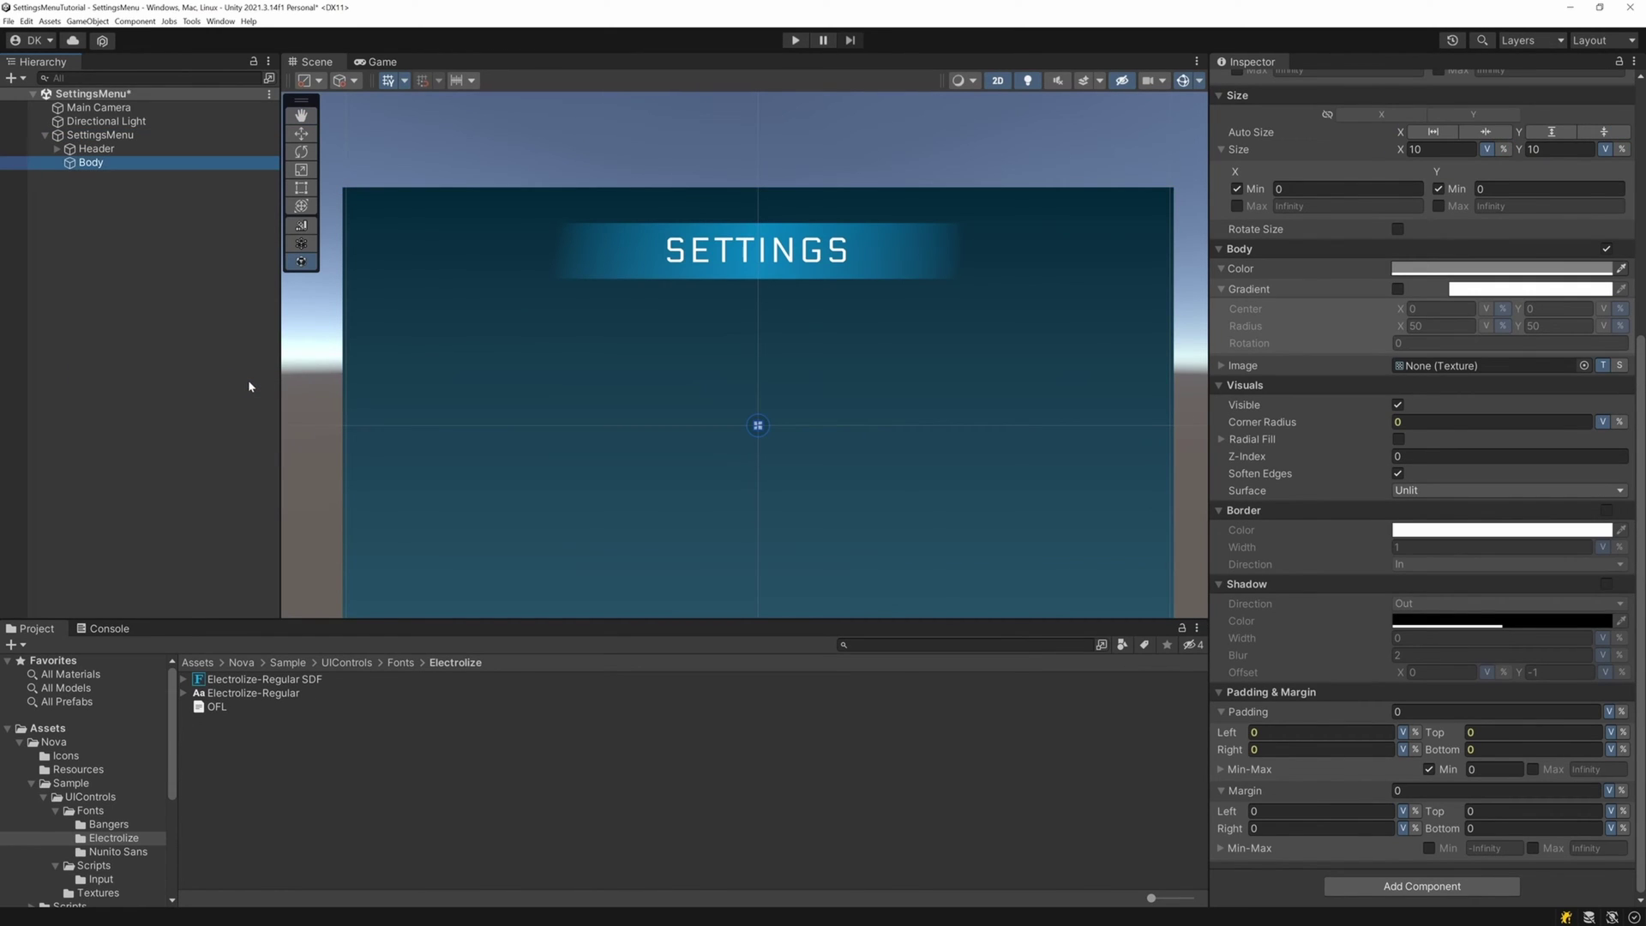
Expand the Body to its parent's full width and stretch its height to about 638 below the banner.
left_click(1446, 136)
left_click_drag(787, 424, 789, 565)
scroll(802, 343, "down", 3)
scroll(766, 515, "down", 3)
middle_click_drag(764, 529, 764, 492)
scroll(764, 491, "up", 1)
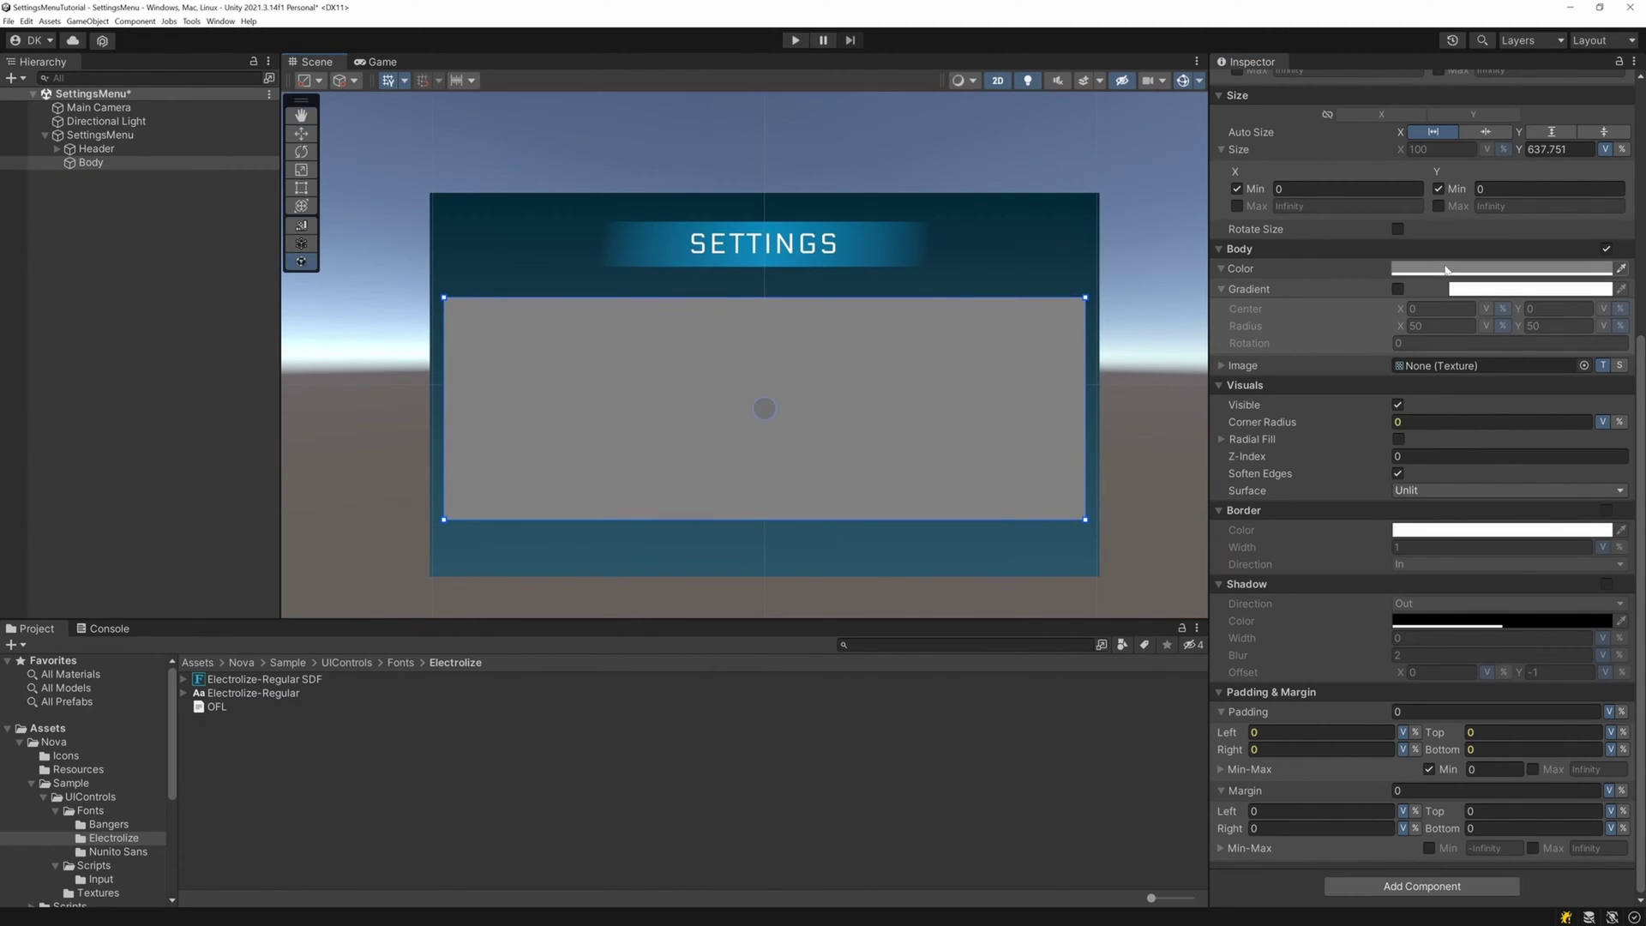
Set the Body's color to the saved opaque light blue swatch.
left_click(1447, 269)
left_click(1466, 656)
left_click(1634, 256)
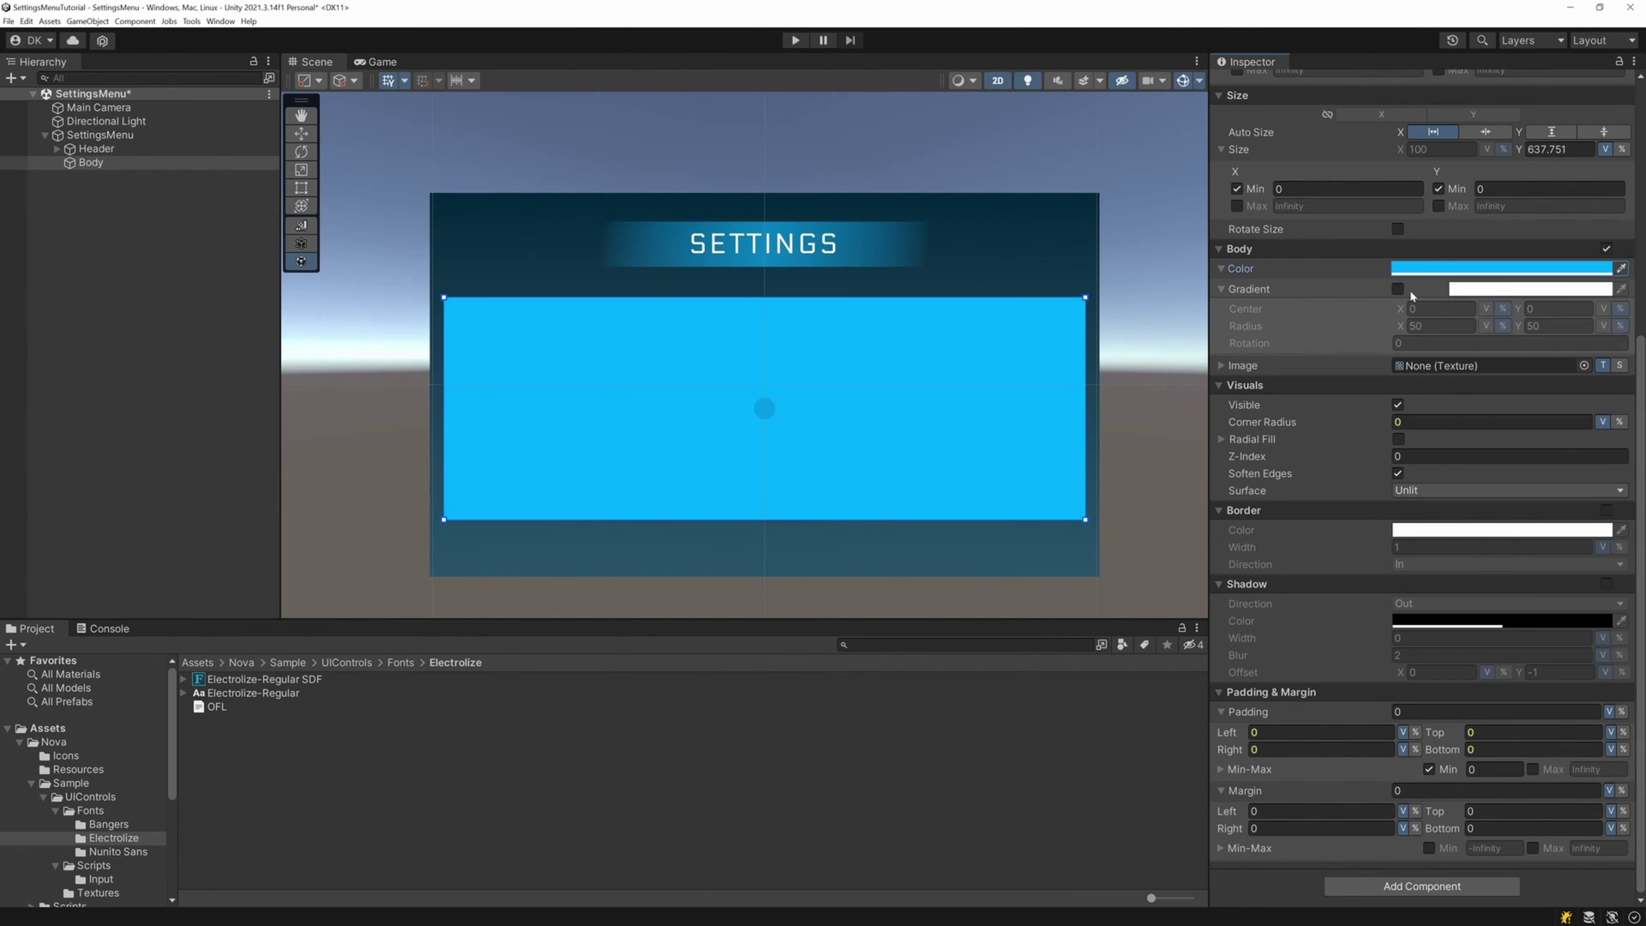
Enable the Body's gradient in the saved dark blue, with X radius 0, Y radius about 148 and its center on the block's bottom edge.
left_click(1399, 290)
left_click(1466, 290)
left_click(1457, 681)
left_click(1424, 327)
type("0")
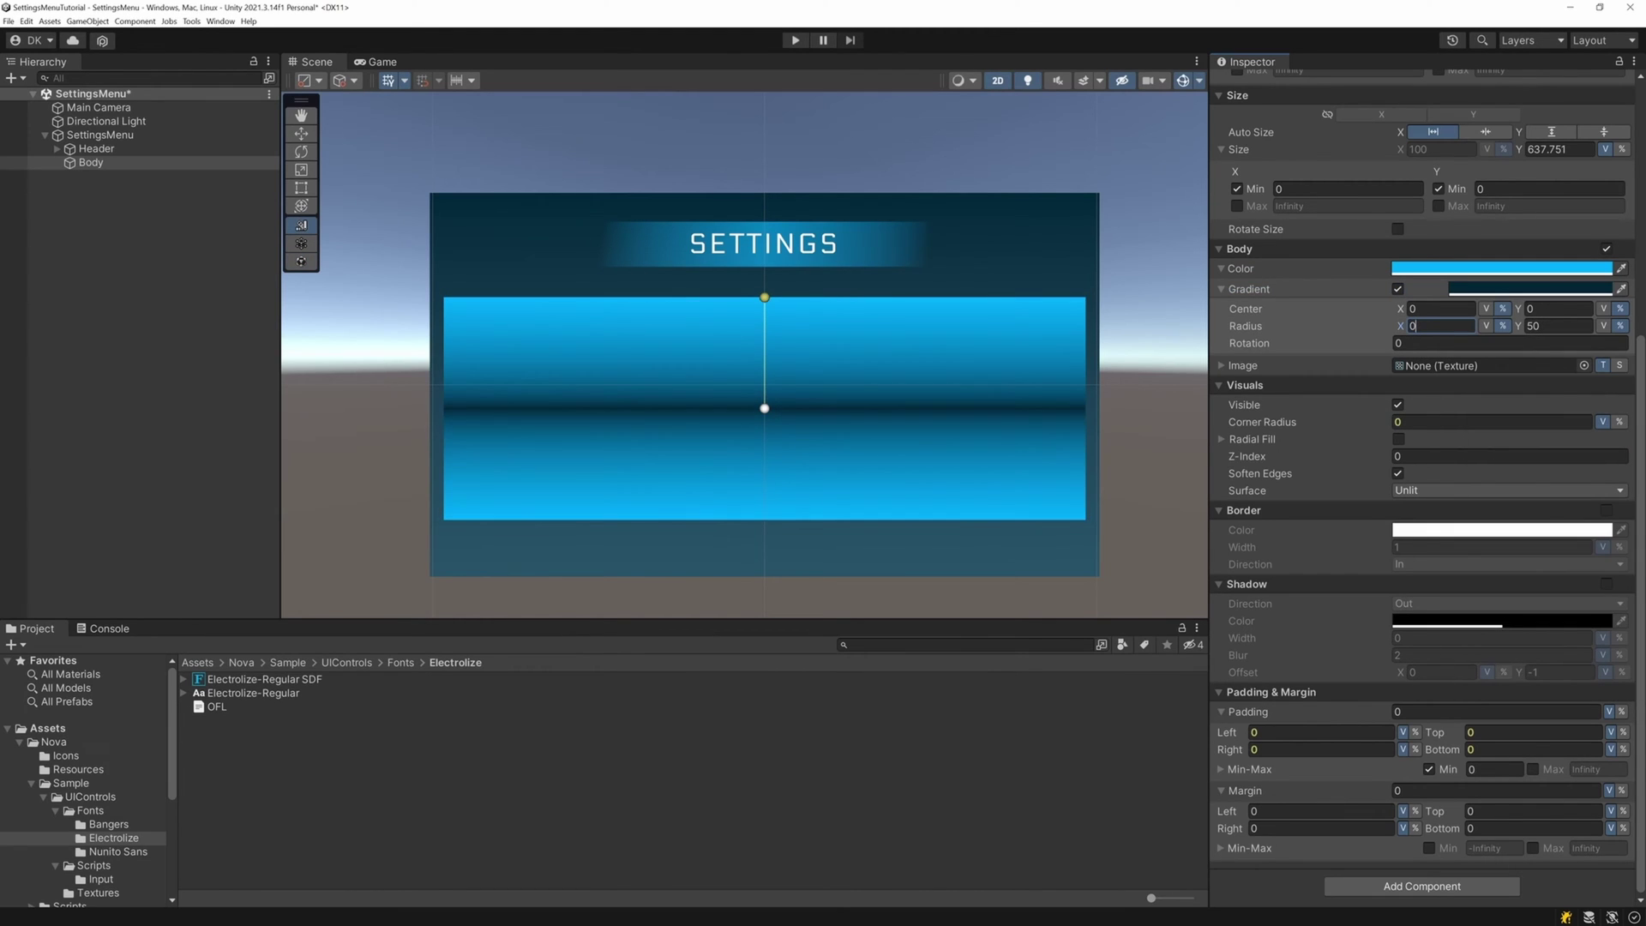
left_click_drag(765, 411, 764, 518)
left_click_drag(764, 406, 765, 194)
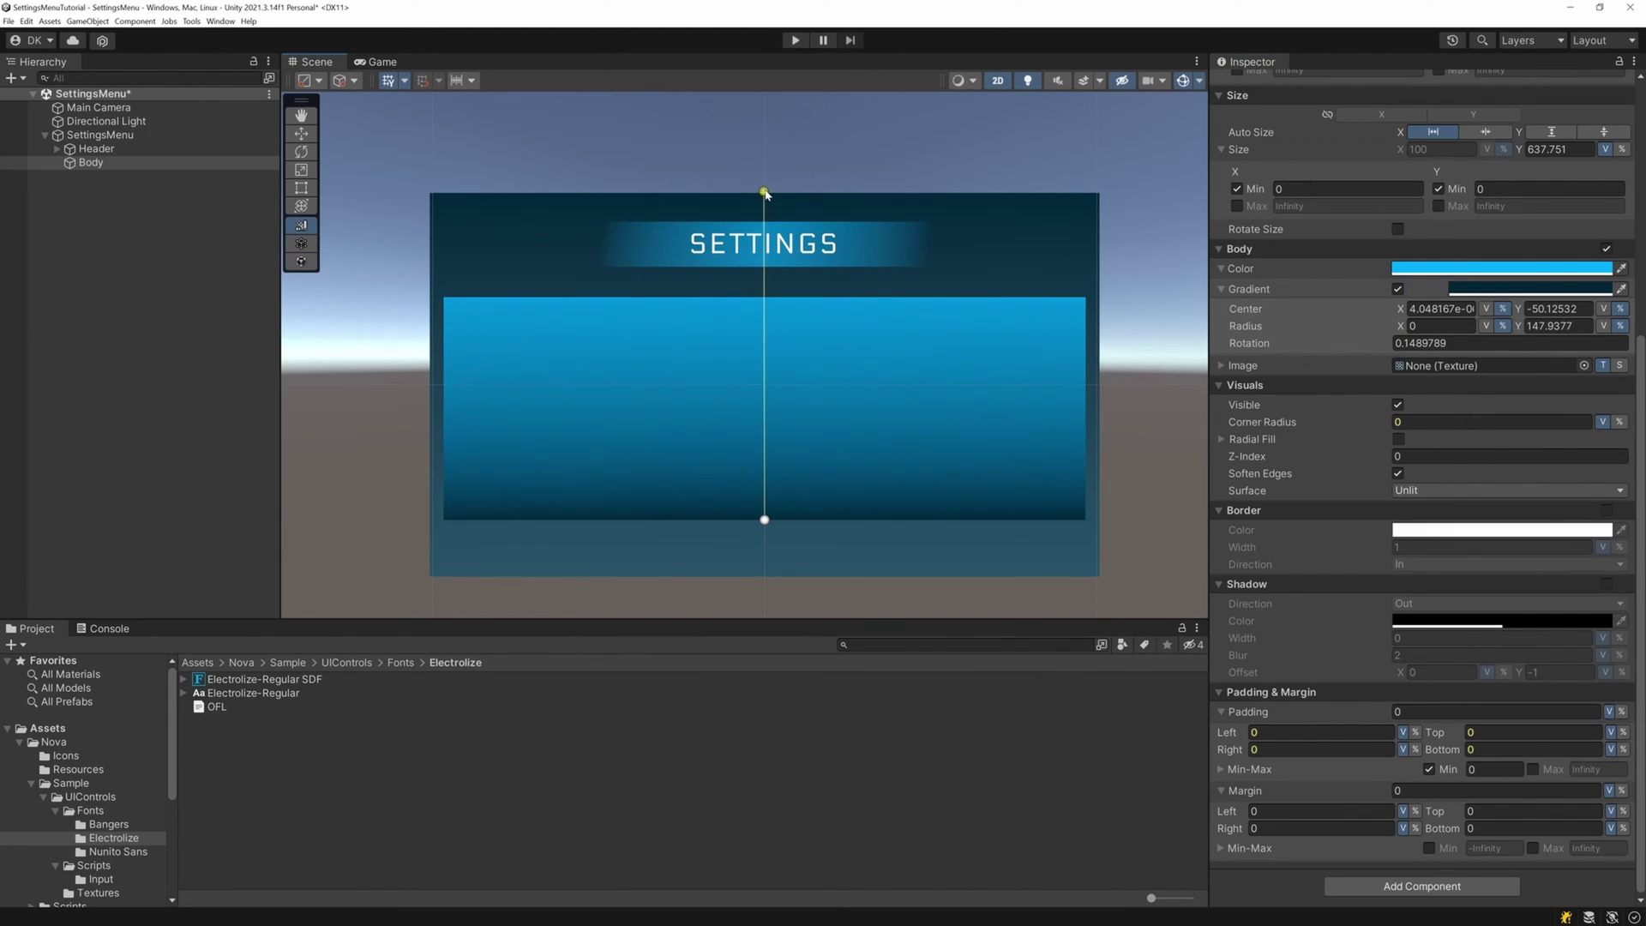
Give the Body a light blue border of width 4 and a corner radius of 4.
left_click(1606, 511)
left_click(1501, 530)
left_click(1469, 904)
double_click(1415, 547)
type("4")
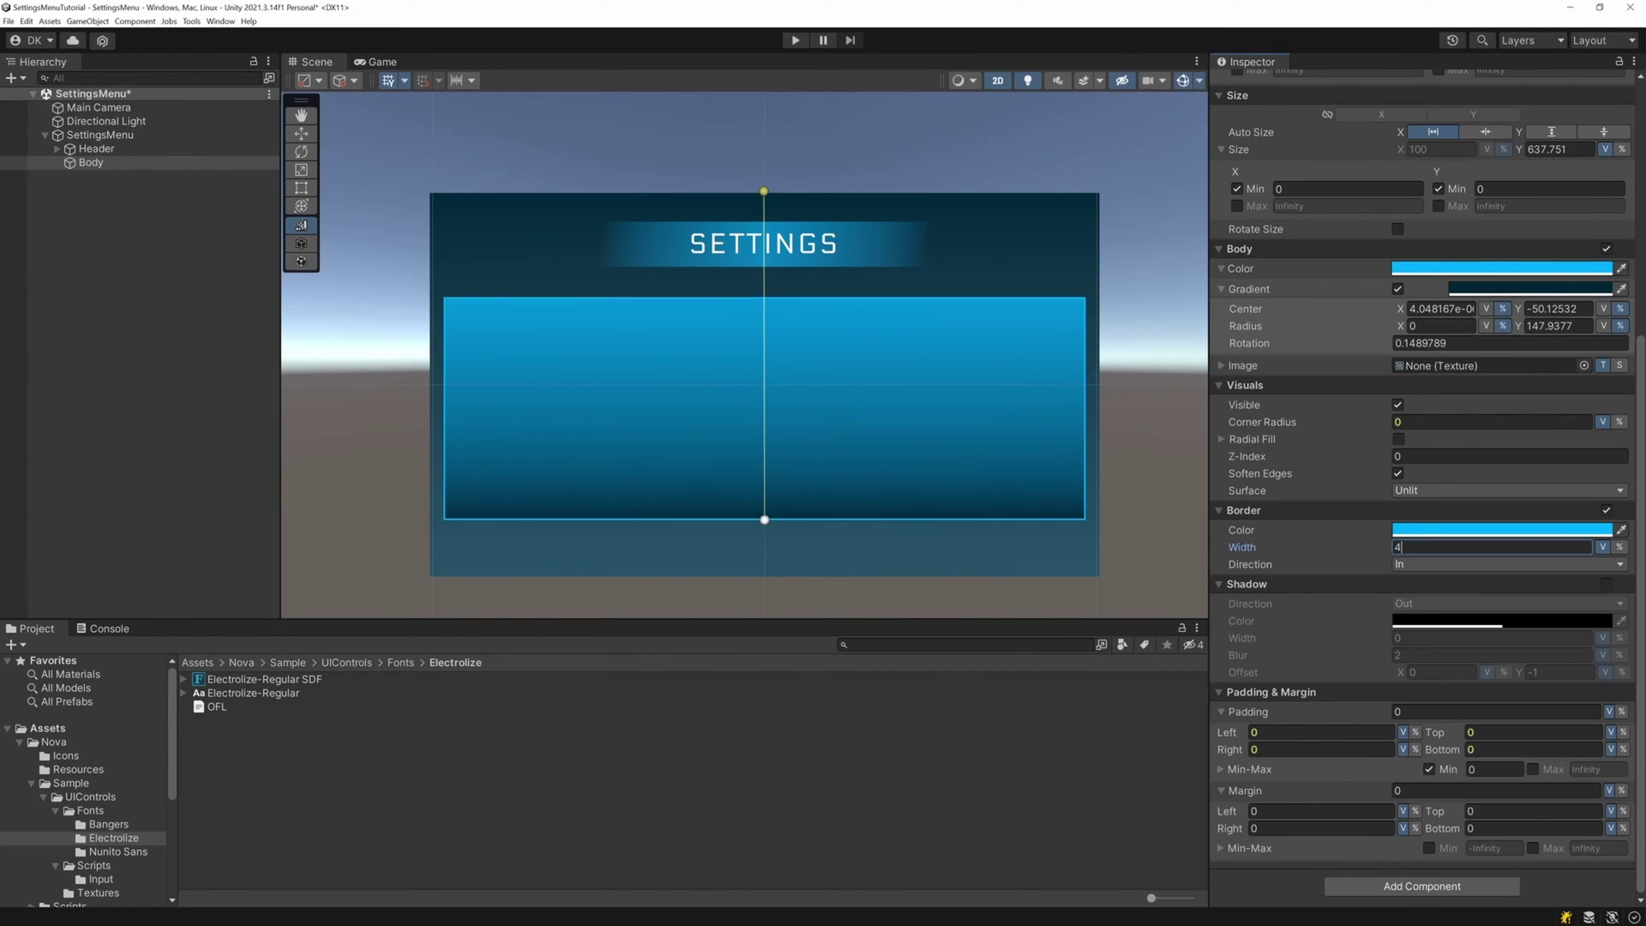
double_click(1423, 422)
type("4")
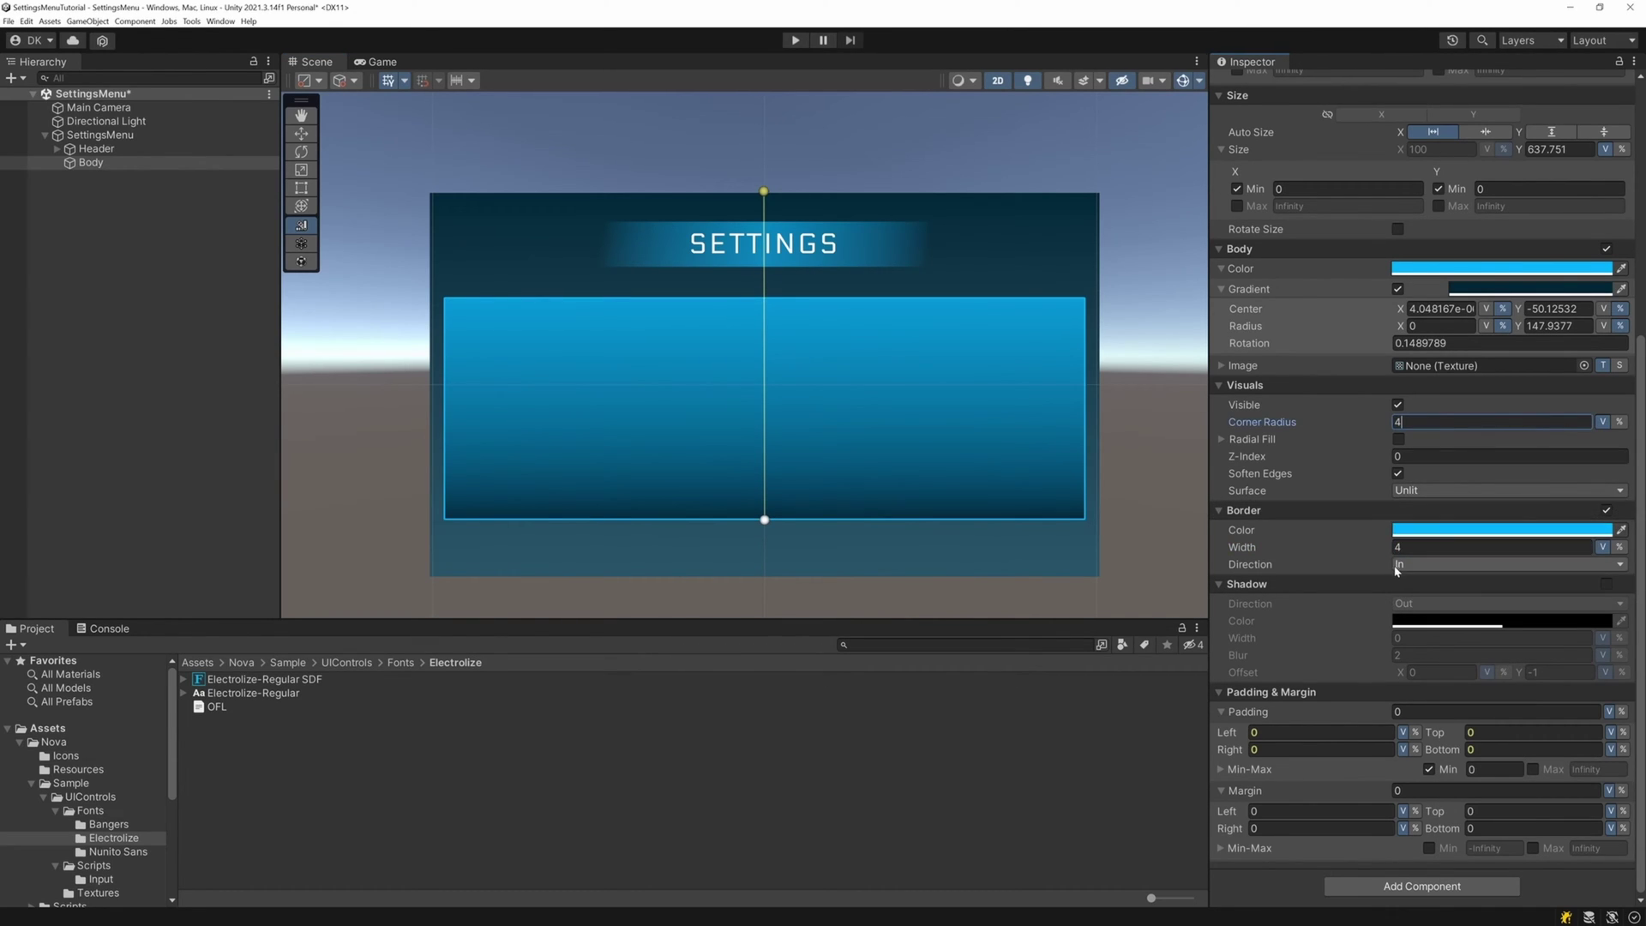
Enable an inward dark blue shadow on the Body with blur 40 and Y offset 0, and save the scene.
left_click(1606, 584)
left_click(1458, 604)
left_click(1425, 626)
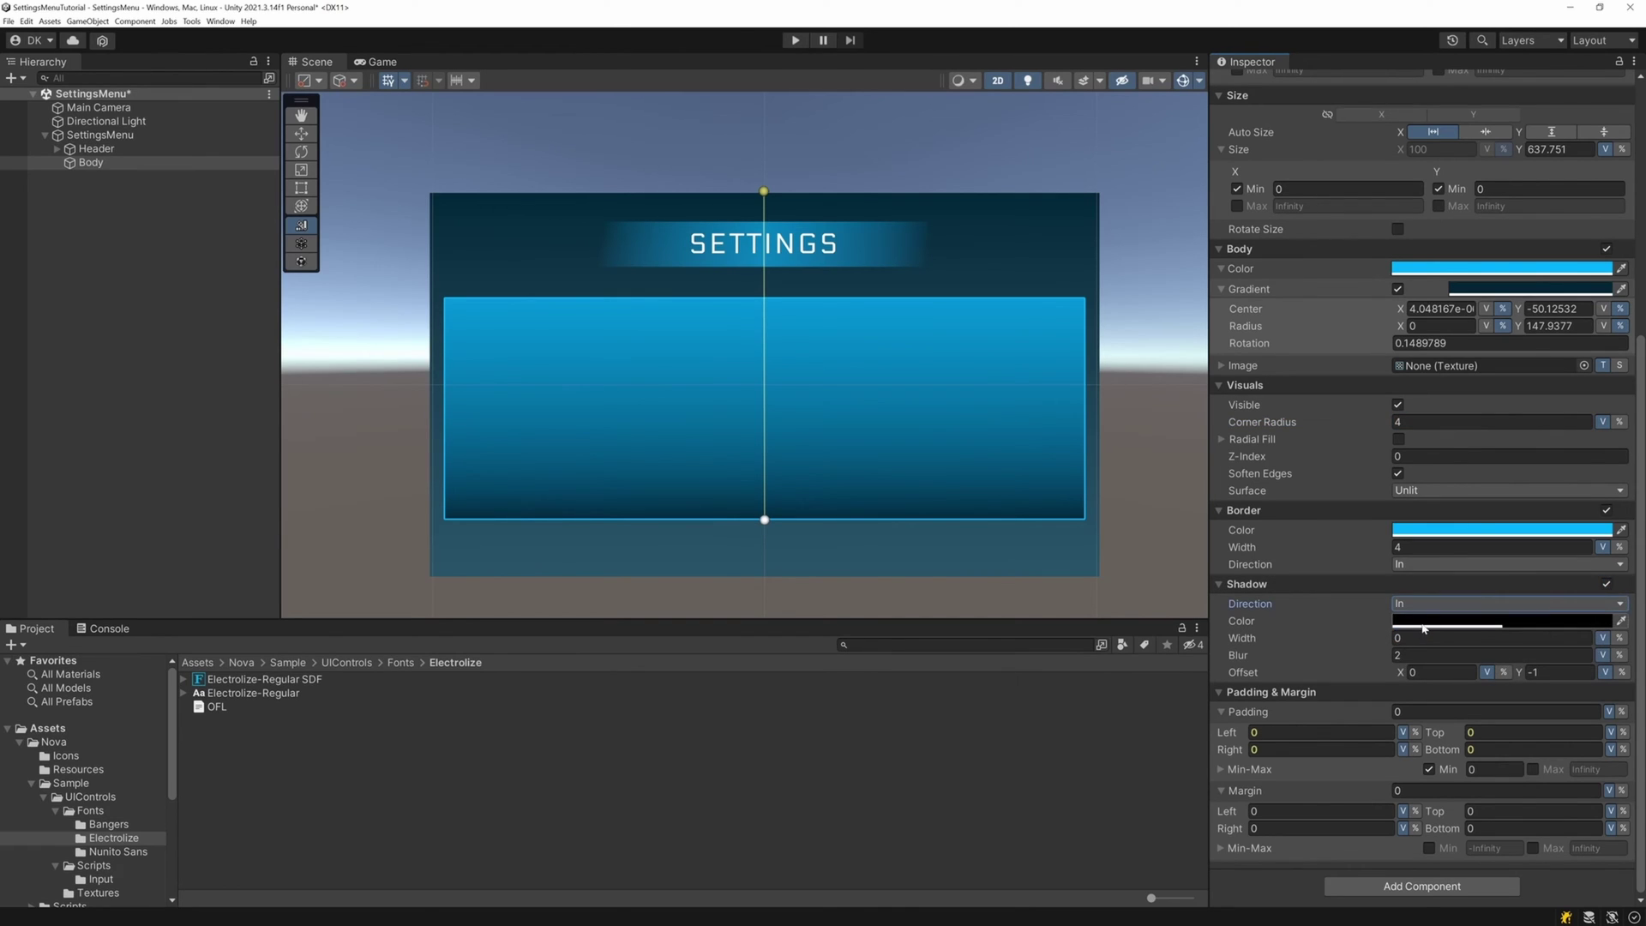
left_click(1423, 625)
left_click(1453, 905)
left_click(1424, 656)
type("40")
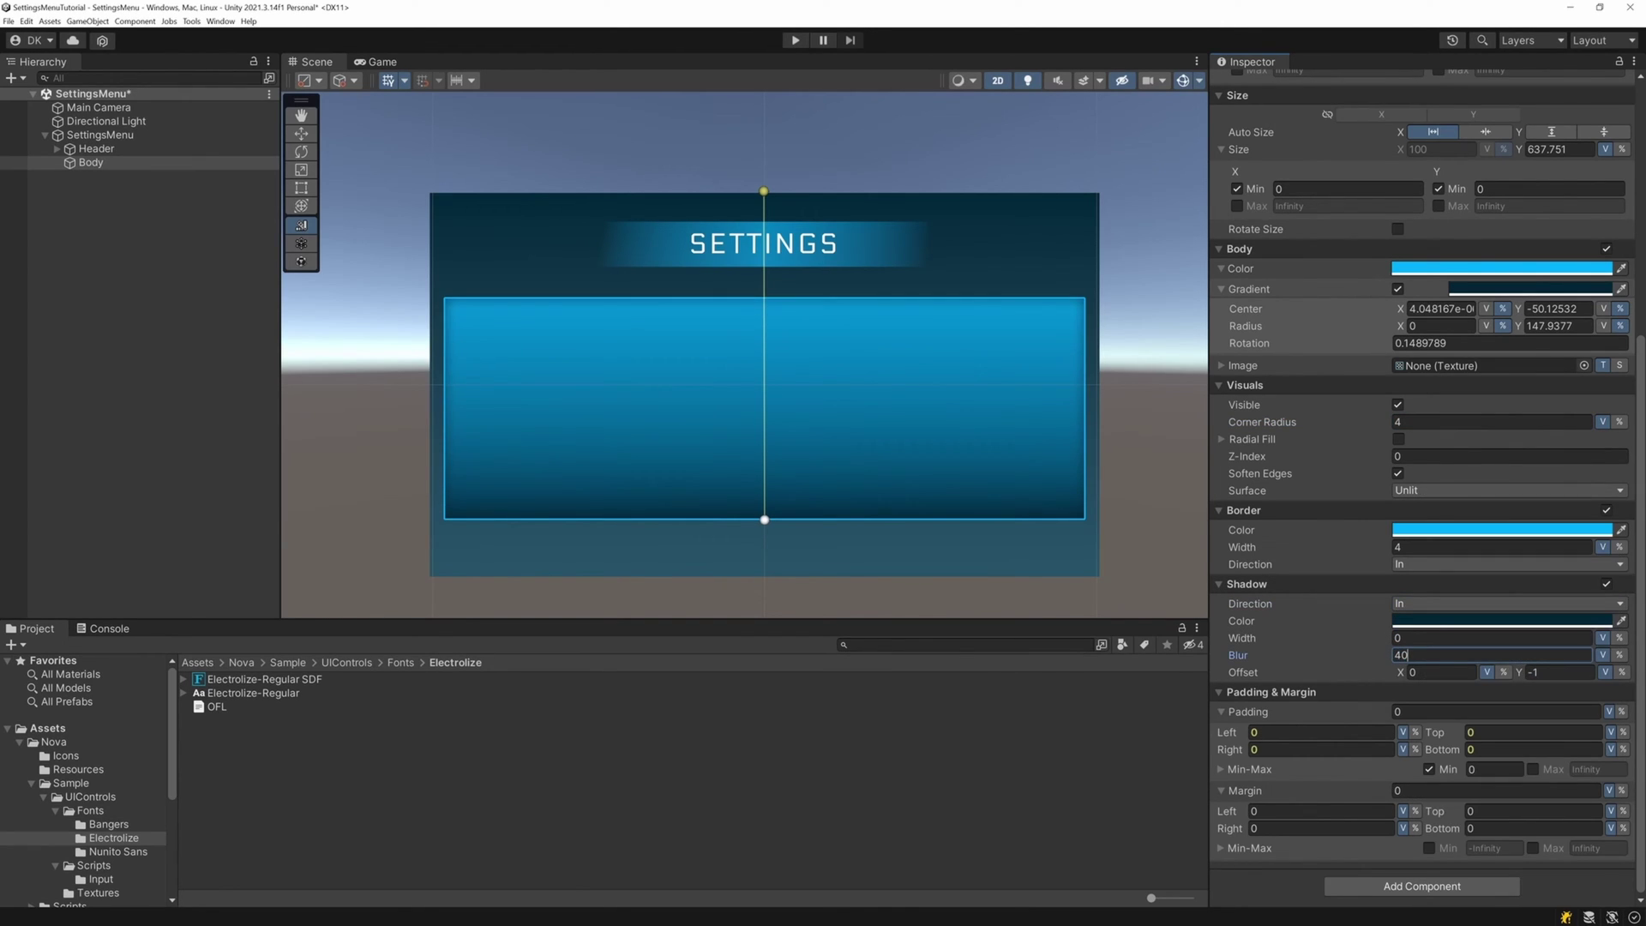
double_click(1556, 672)
type("0")
key("ctrl+s")
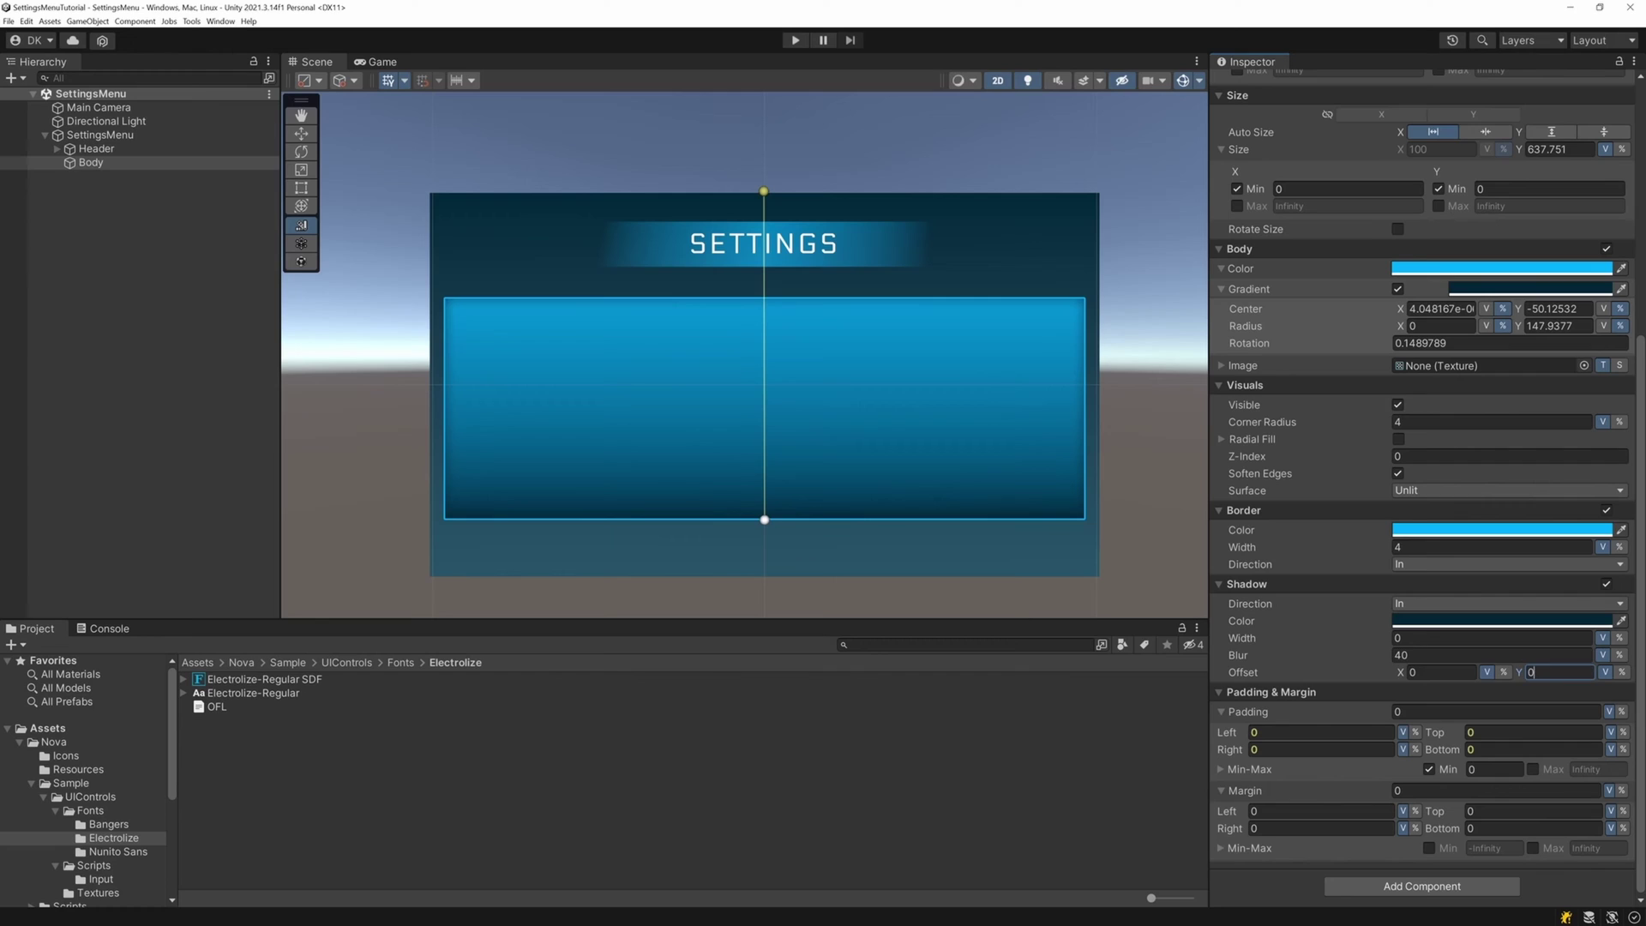
Add a plain Nova UIBlock named Footer as a child of SettingsMenu.
right_click(85, 142)
mouse_move(223, 384)
left_click(259, 424)
type("Foote")
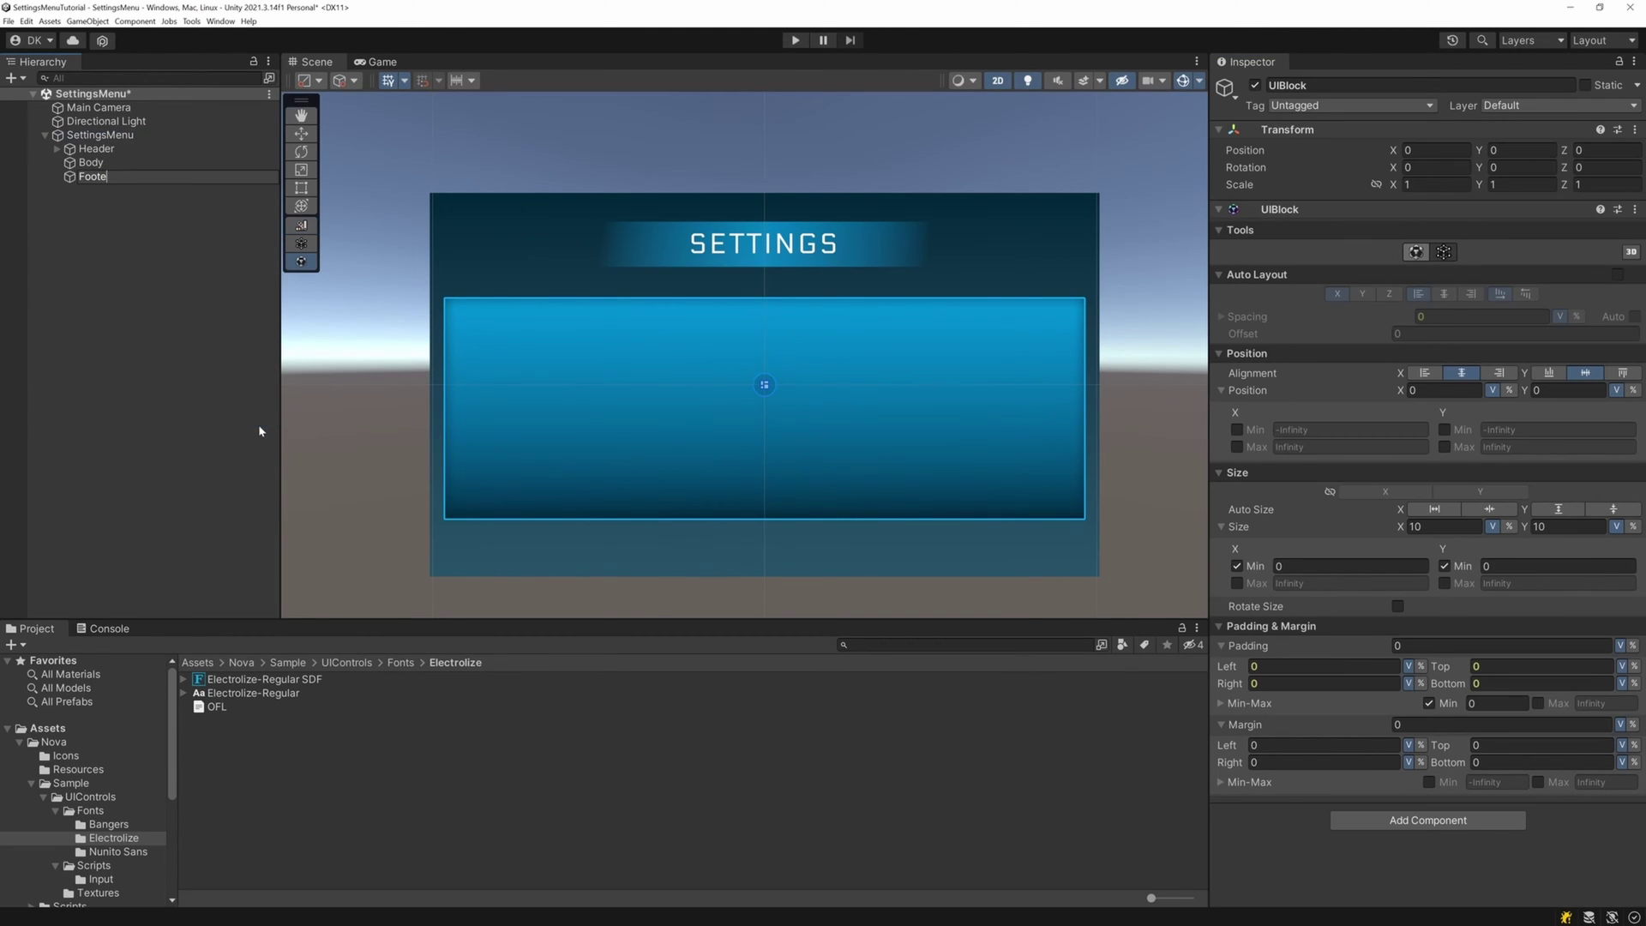
type("r")
key("Return")
Align the Footer to its parent's bottom edge, expand it to full width and stretch its height to about 99.
left_click(1552, 375)
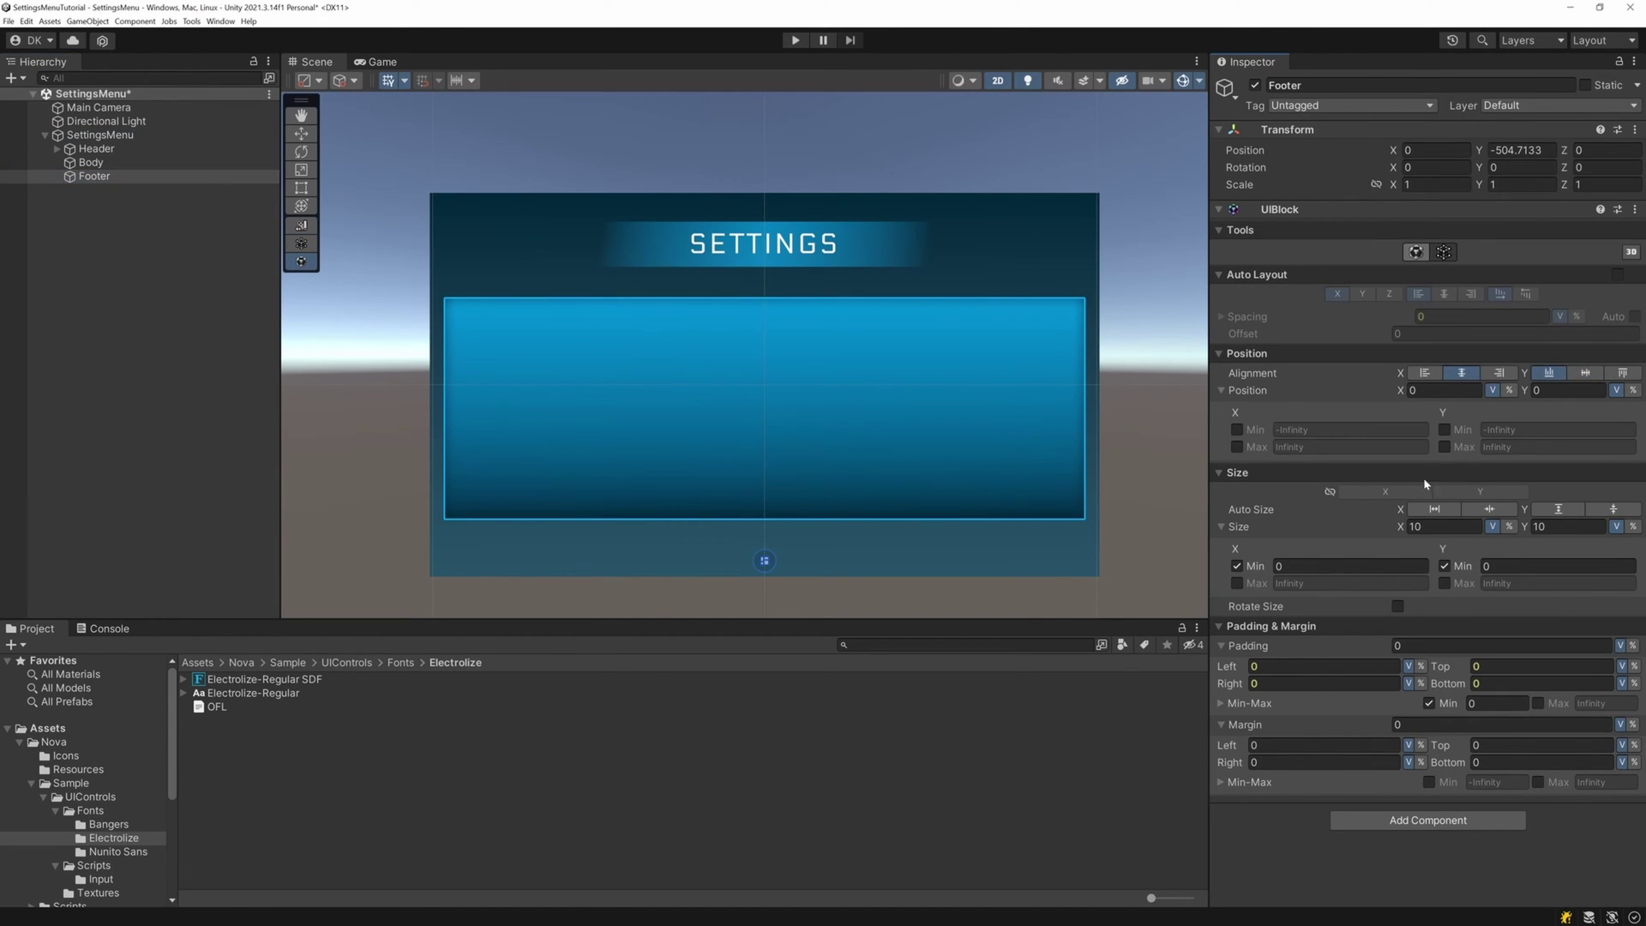
left_click(1429, 510)
left_click_drag(633, 559, 640, 523)
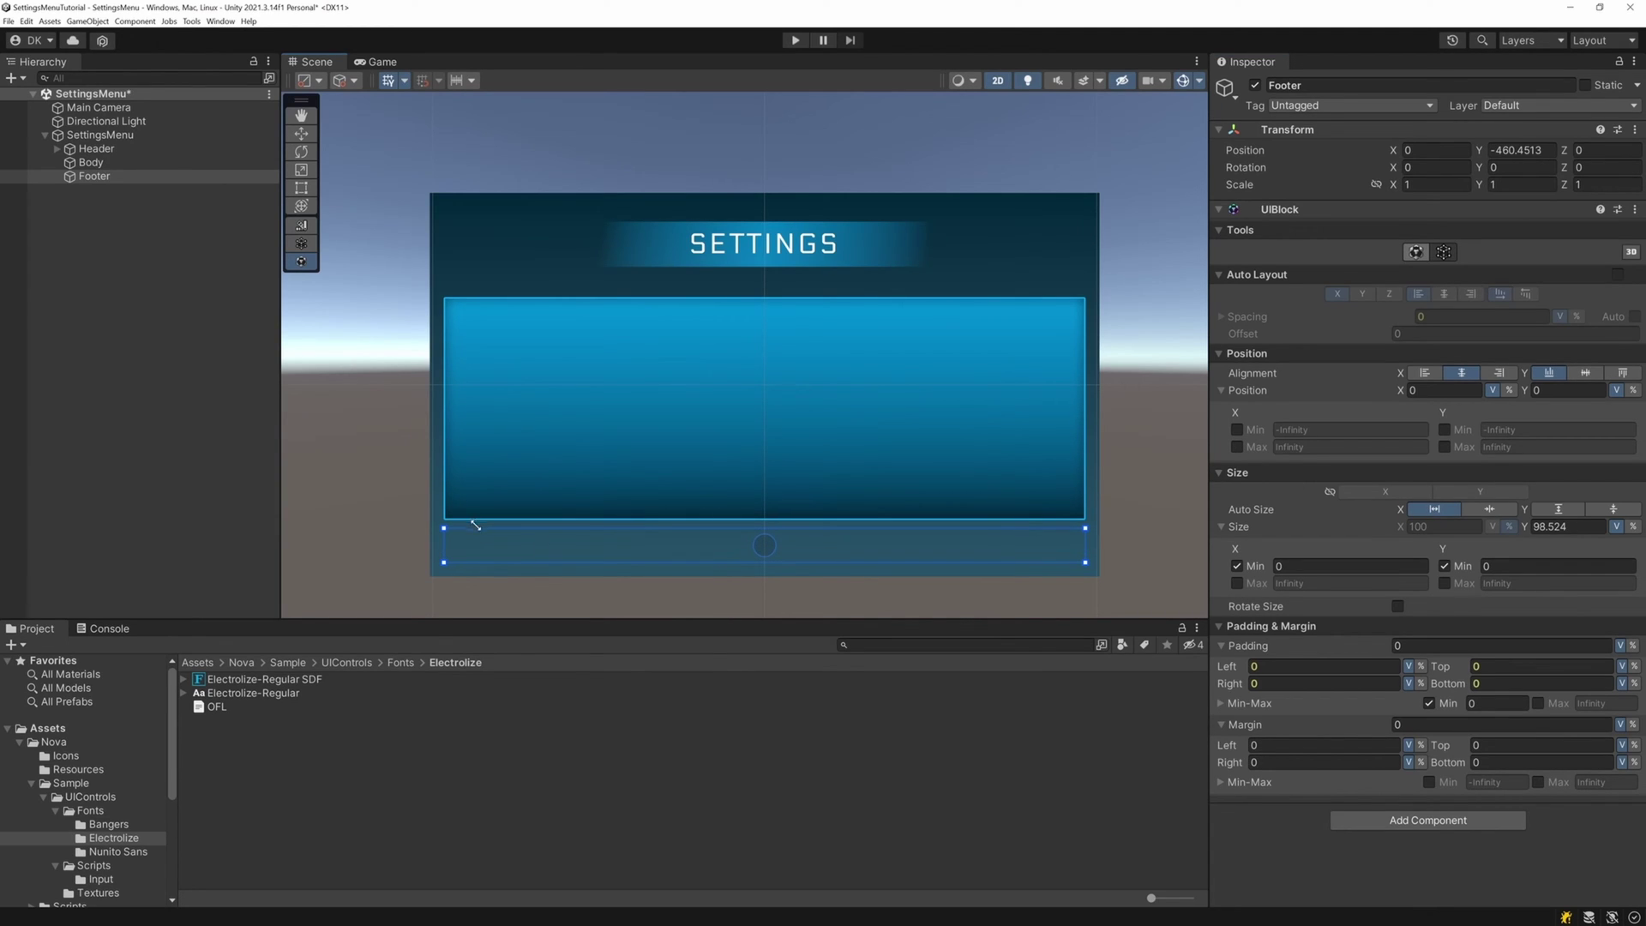
Add a Nova UIBlock 2D named BackButton inside the Footer and align it to the Footer's left edge.
scroll(471, 555, "up", 1)
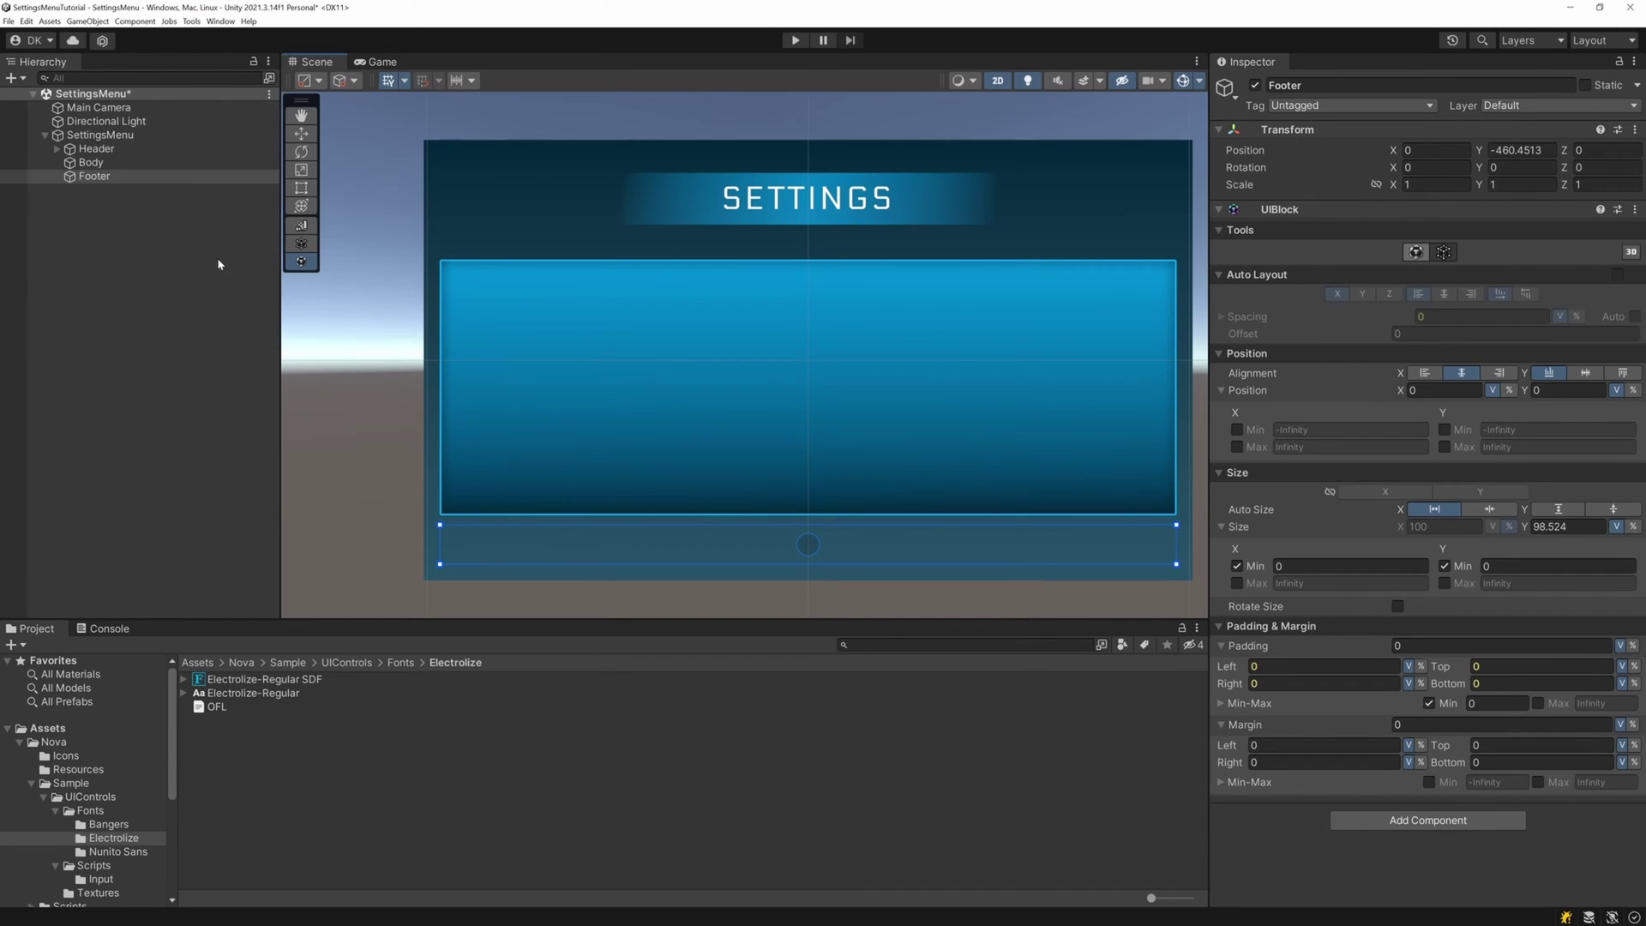
right_click(93, 176)
mouse_move(206, 423)
left_click(281, 422)
type("BackButton")
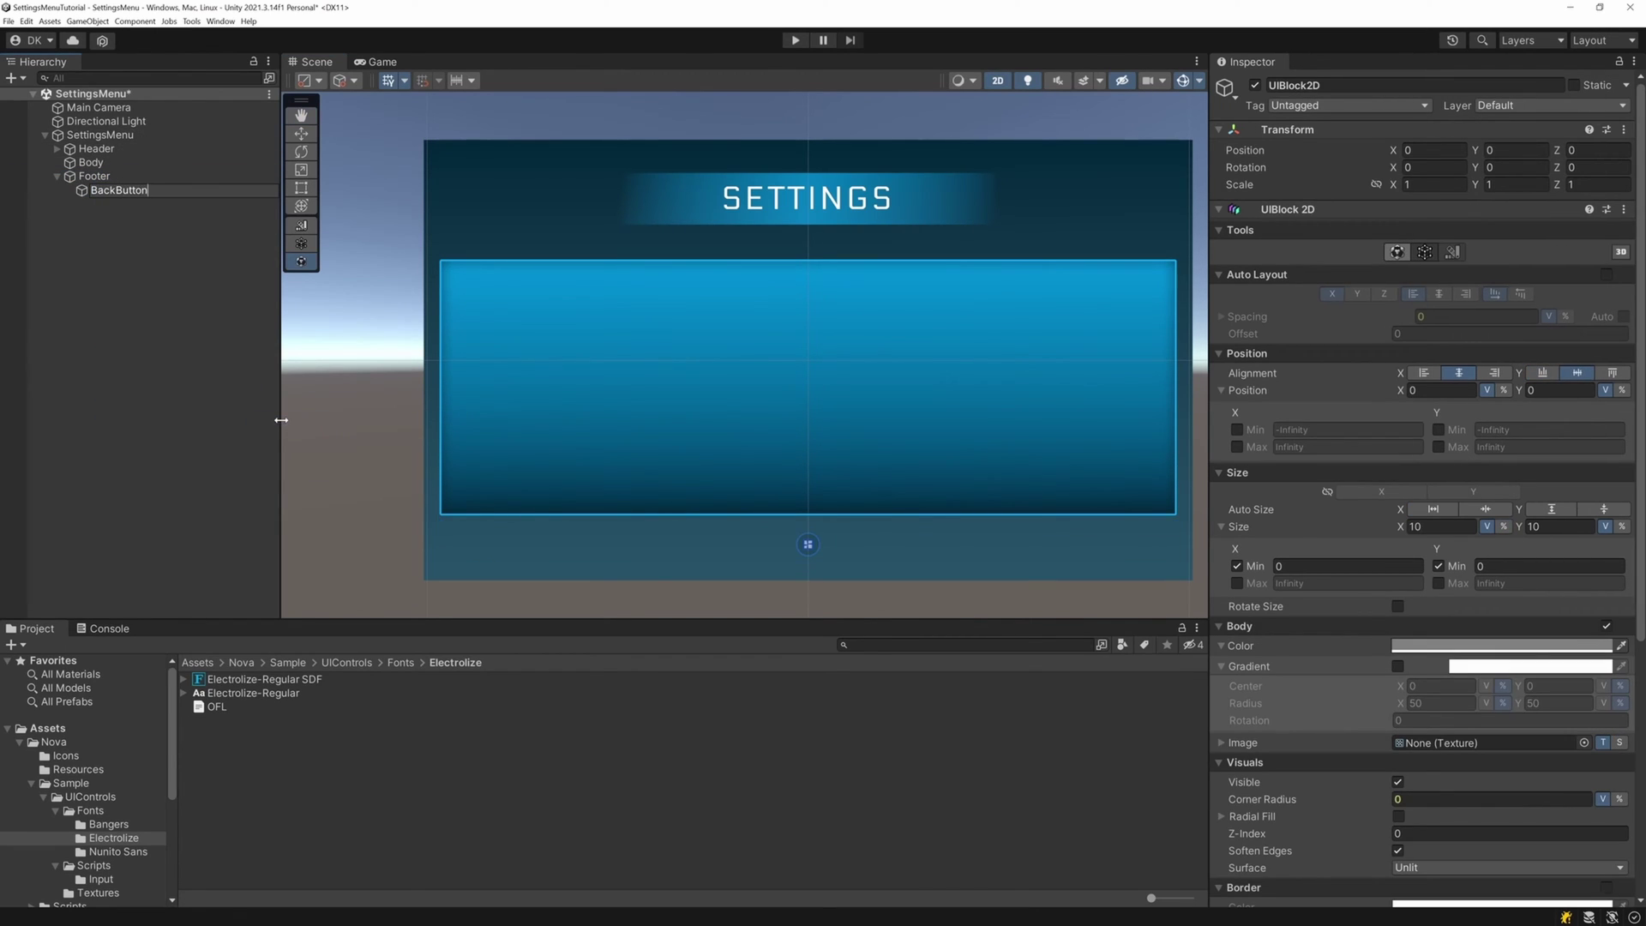
key("Return")
left_click(1424, 373)
Add a Nova TextBlock named Label as a child of the BackButton.
scroll(467, 555, "up", 4)
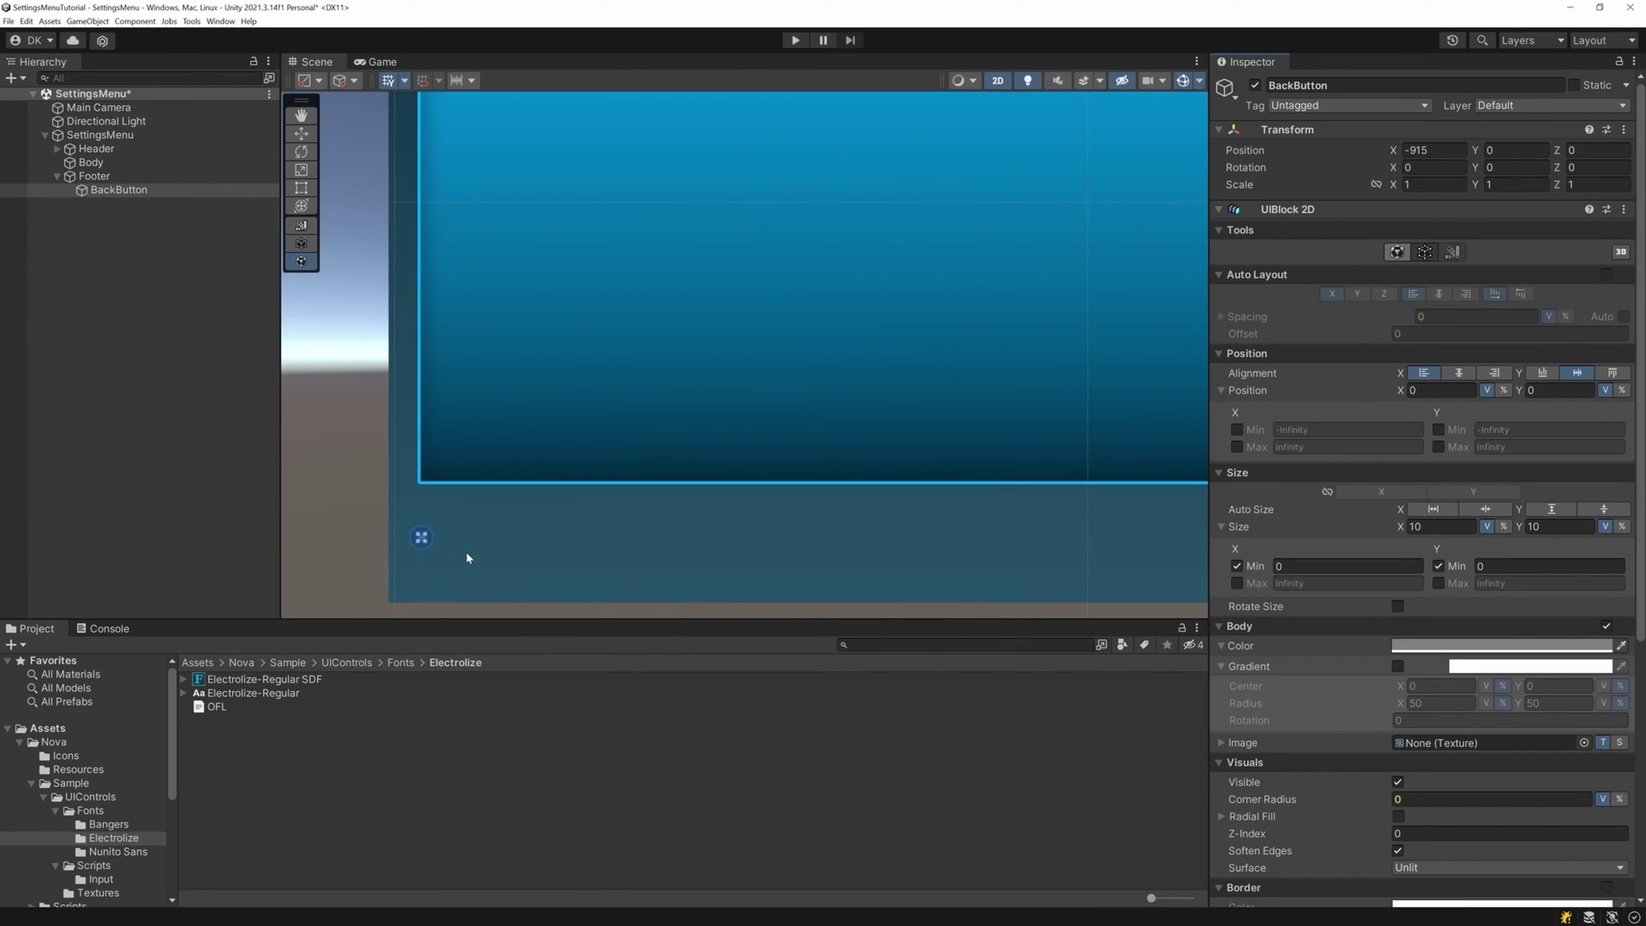
scroll(467, 558, "up", 4)
scroll(466, 557, "down", 3)
right_click(126, 195)
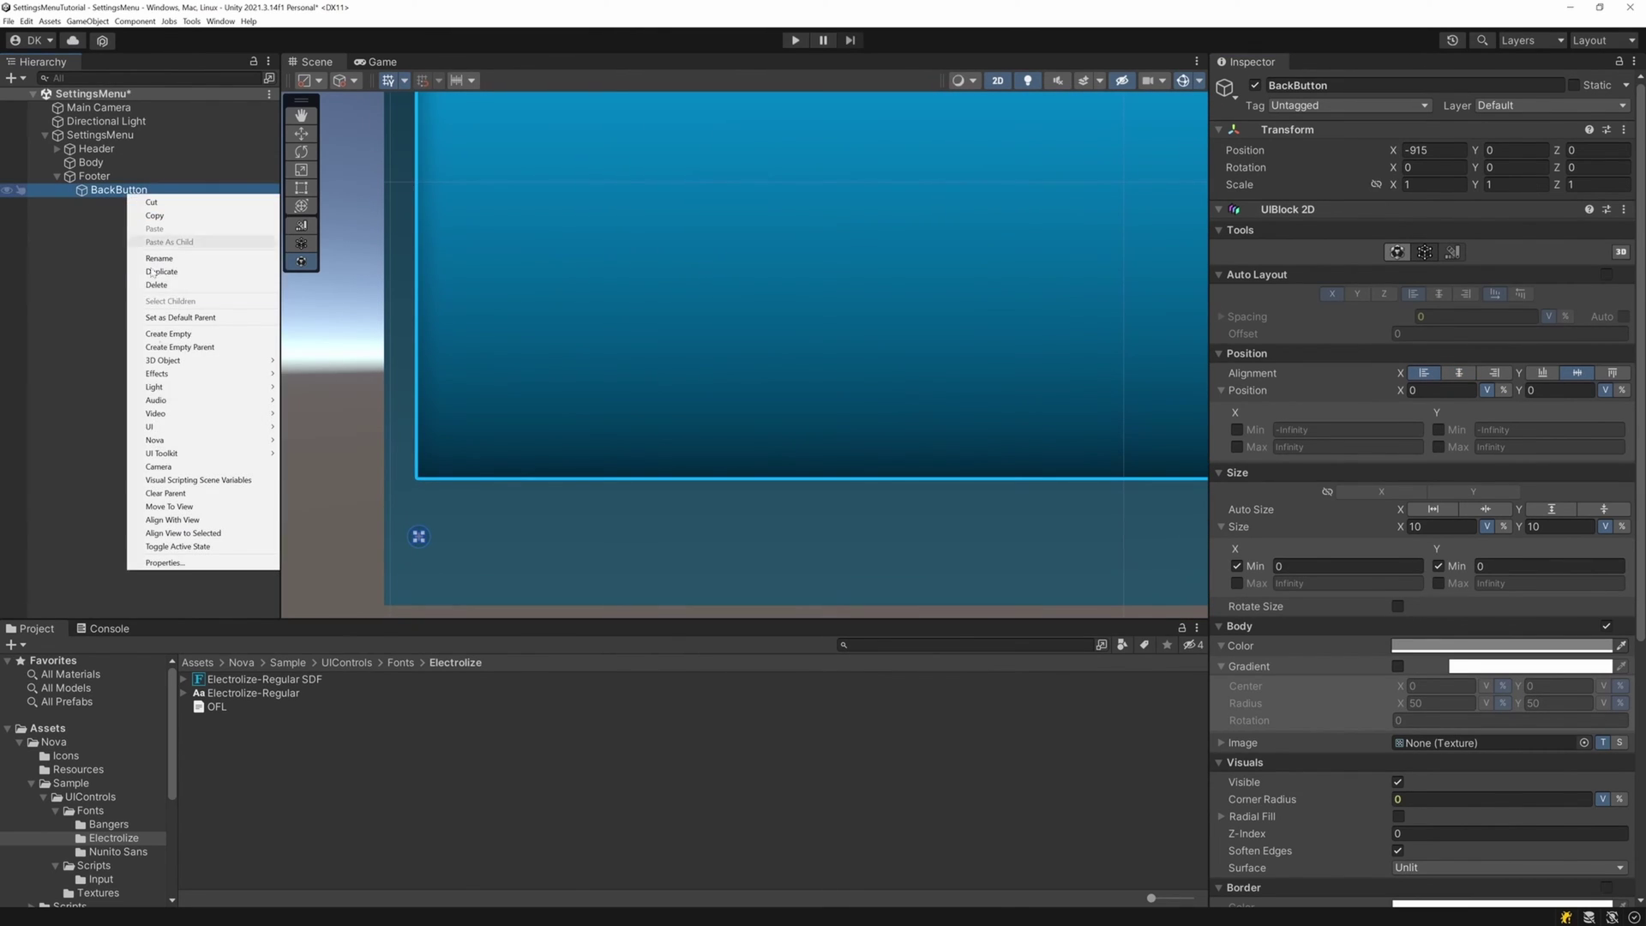
mouse_move(214, 438)
left_click(299, 454)
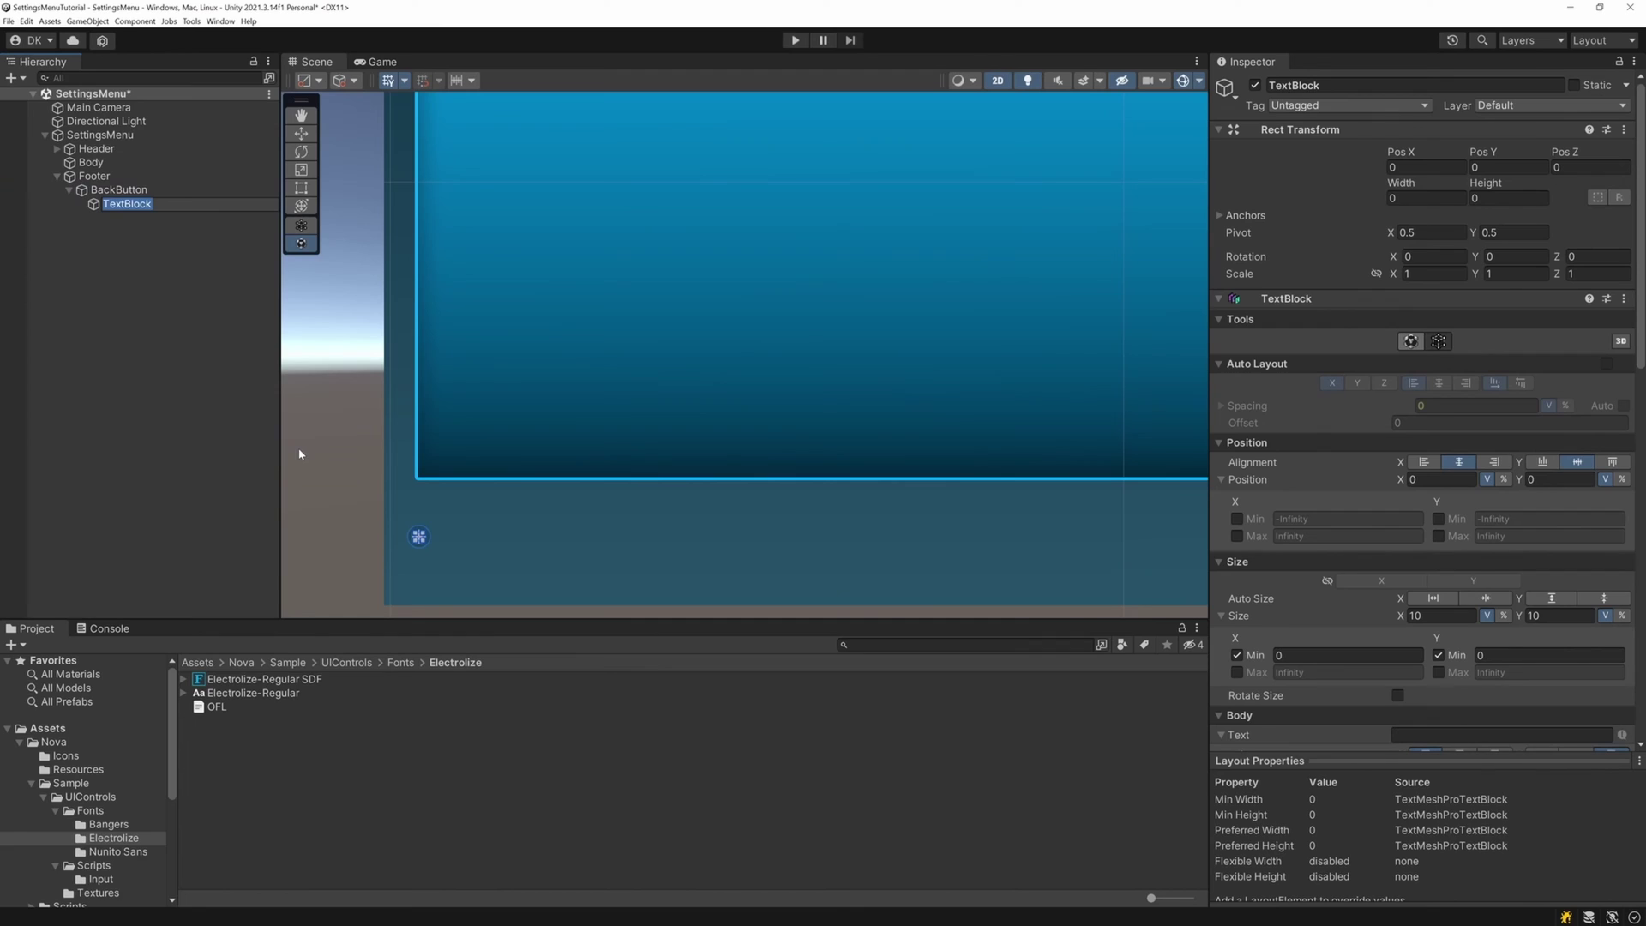
type("Label")
key("Return")
Set the Label's text to BACK, its font to Electrolize-Regular SDF and its font size to 48.
scroll(1424, 514, "down", 2)
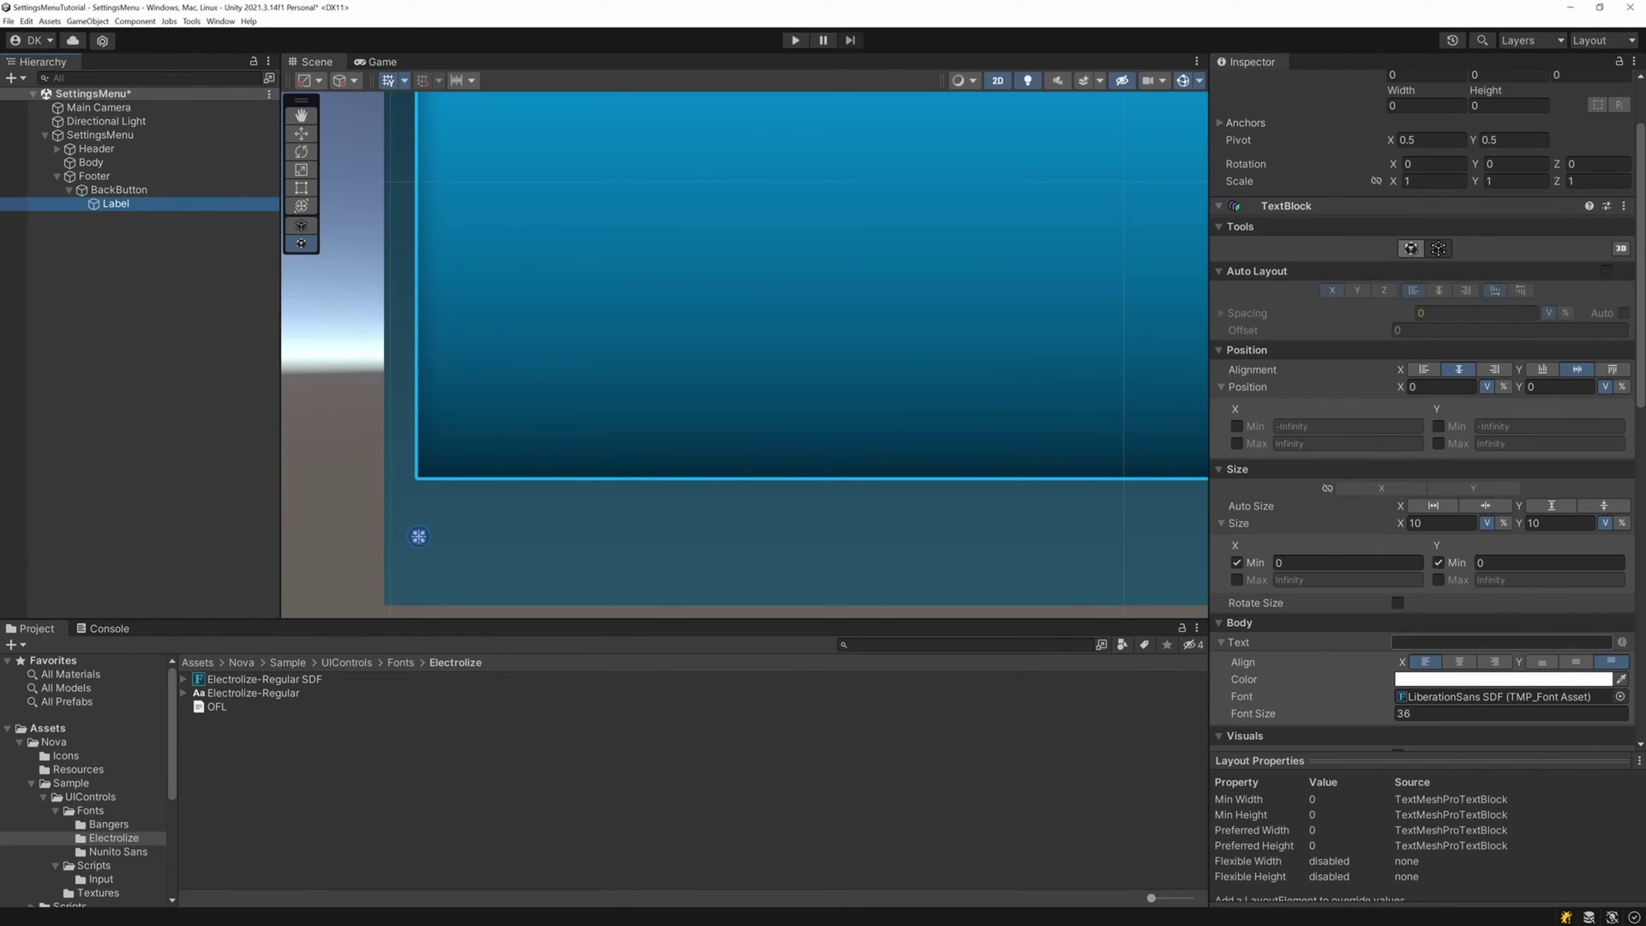
left_click(1620, 696)
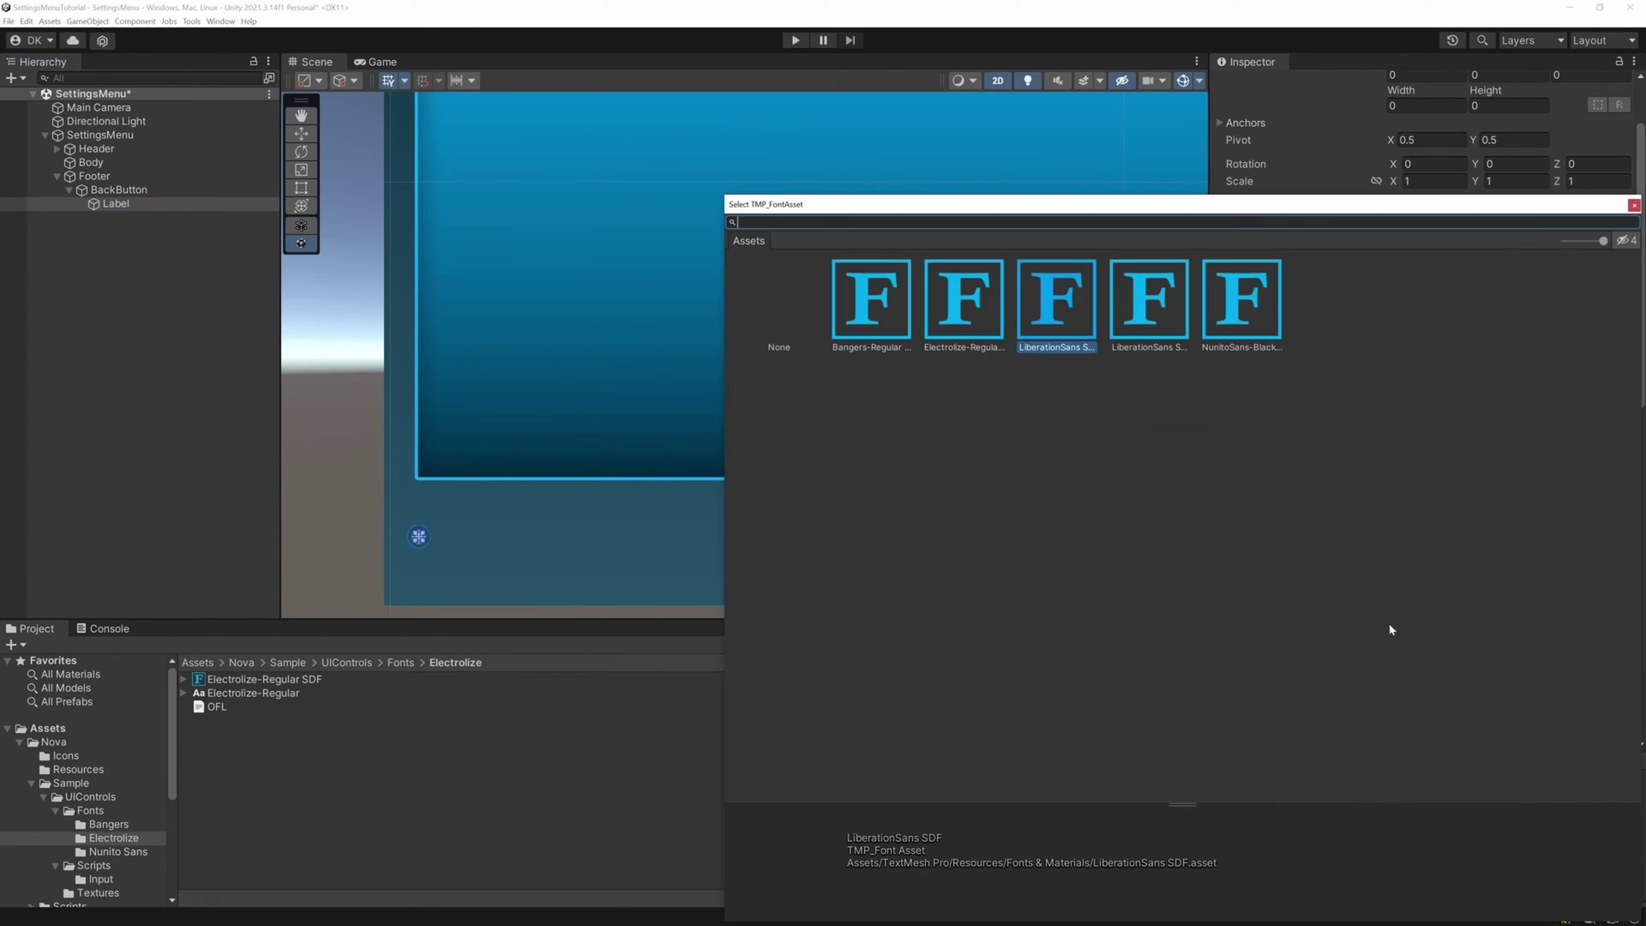
double_click(963, 300)
scroll(1423, 515, "down", 1)
left_click(1440, 668)
type("4")
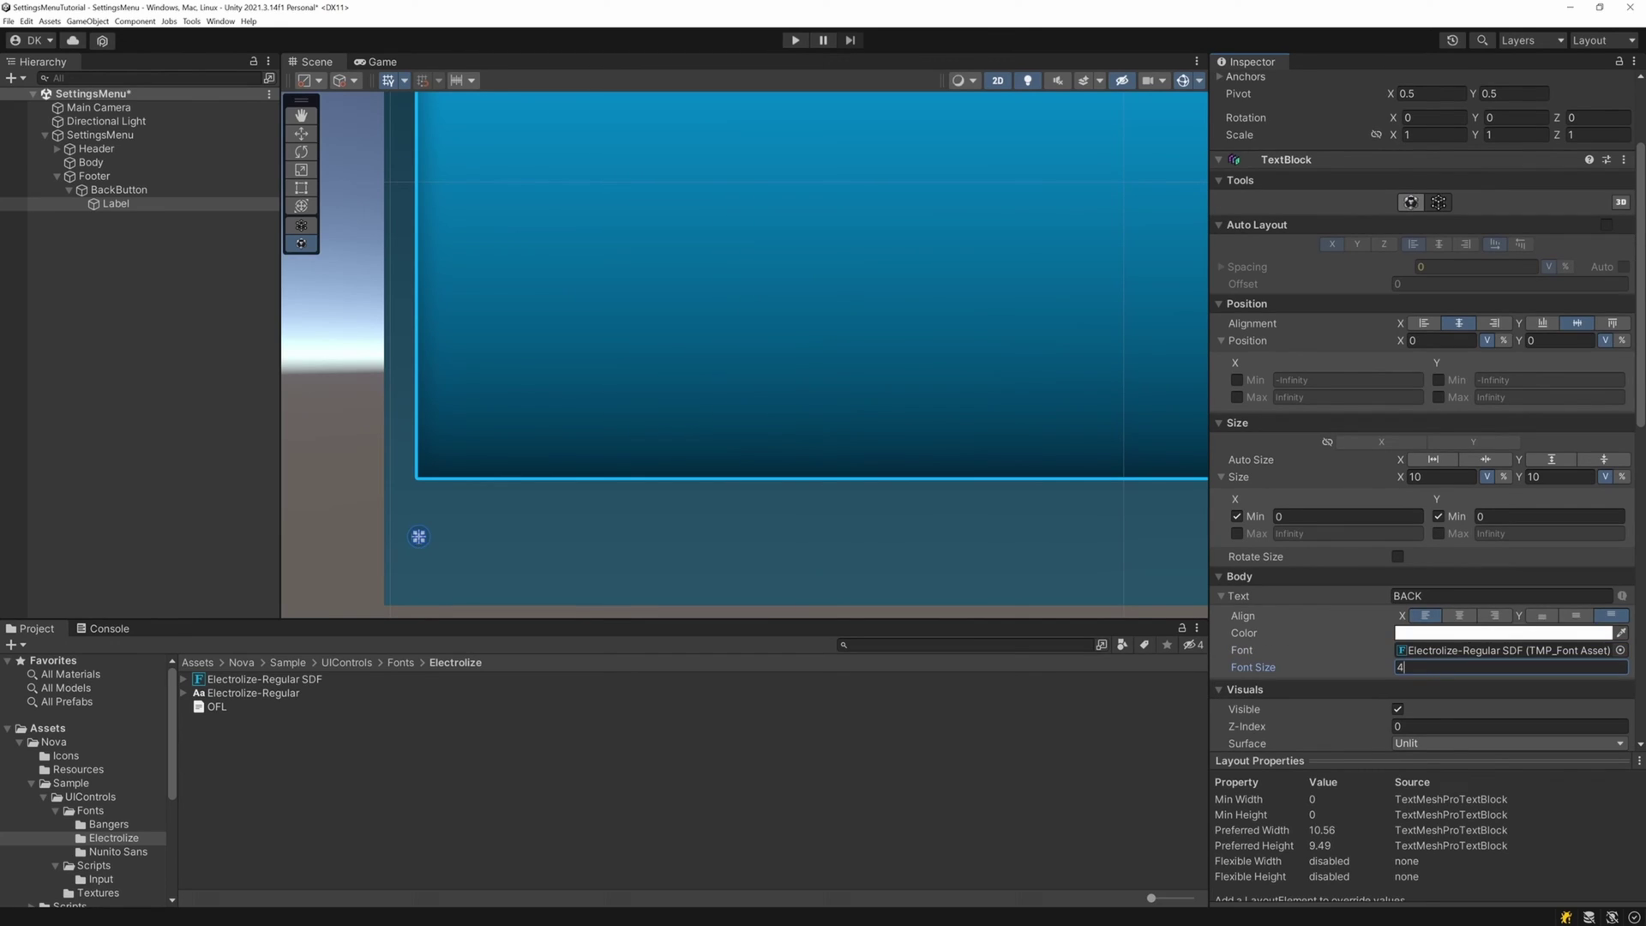
type("8")
Set X and Y auto size to shrink on the Label, and do the same on the BackButton.
left_click(1486, 460)
left_click(1604, 460)
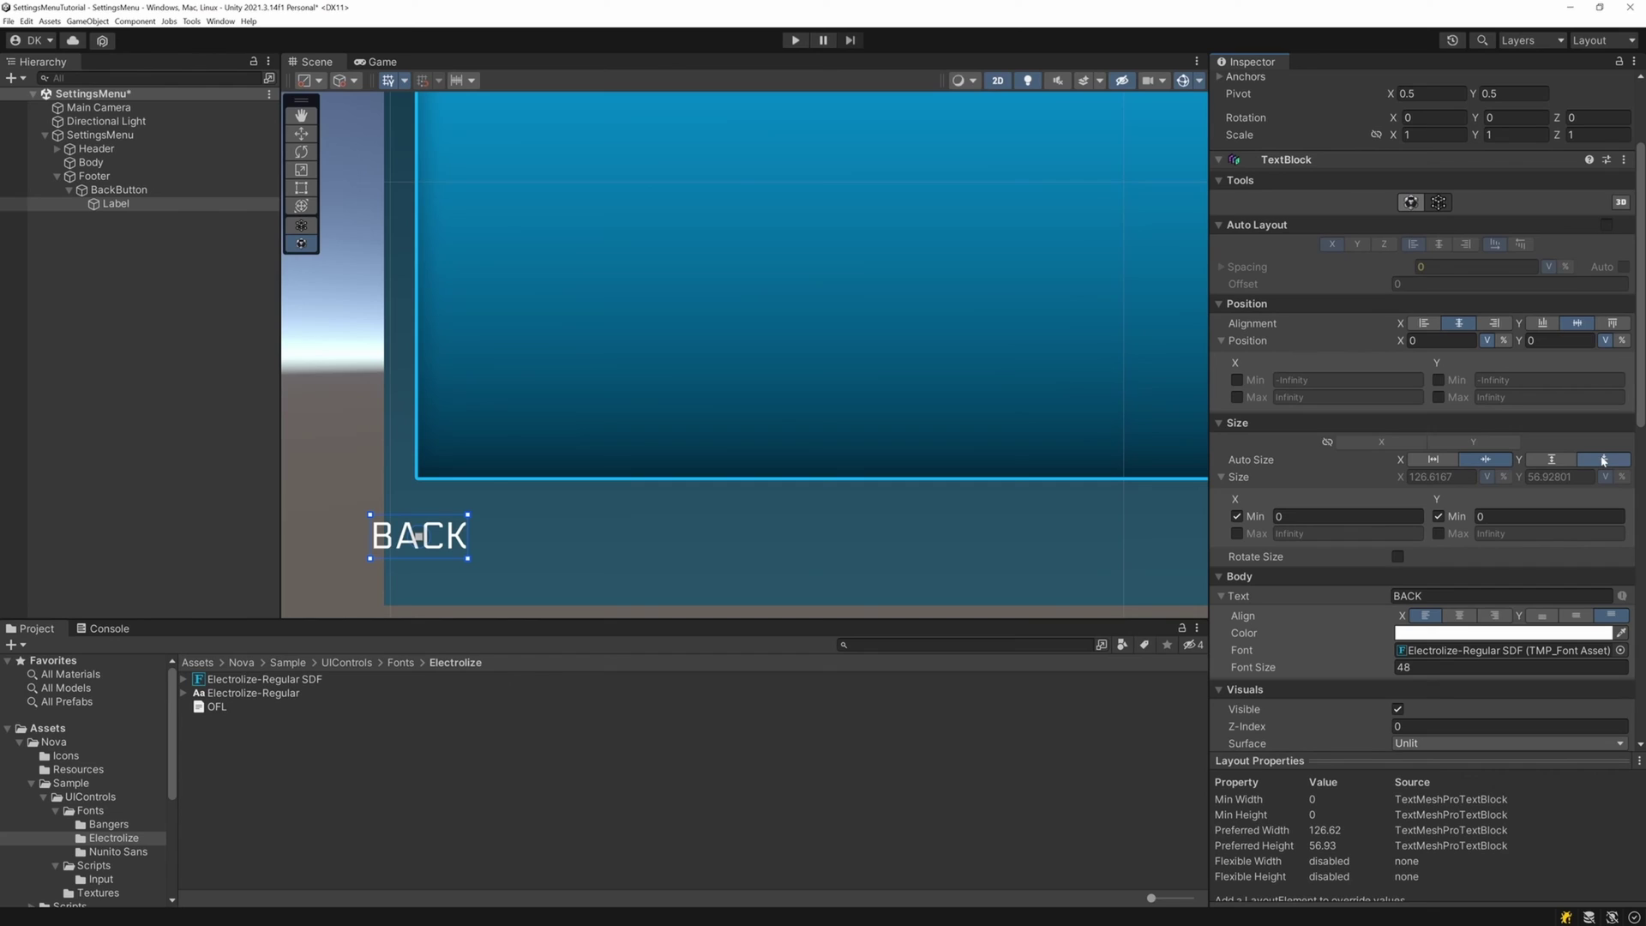
left_click(151, 190)
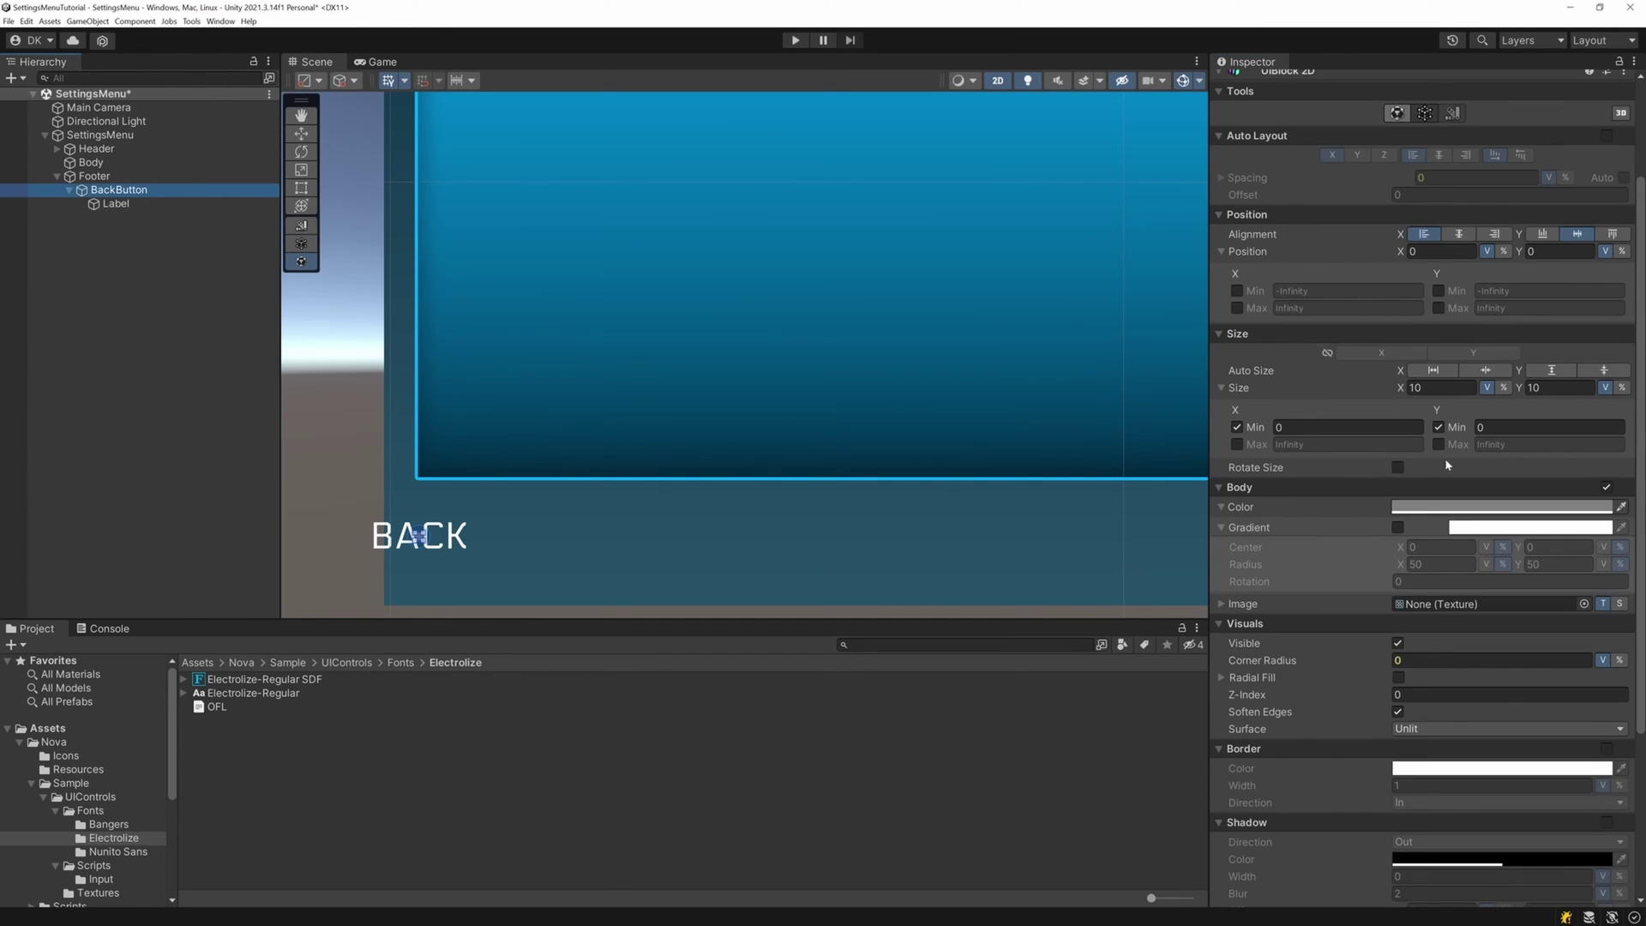
left_click(1486, 371)
left_click(1604, 370)
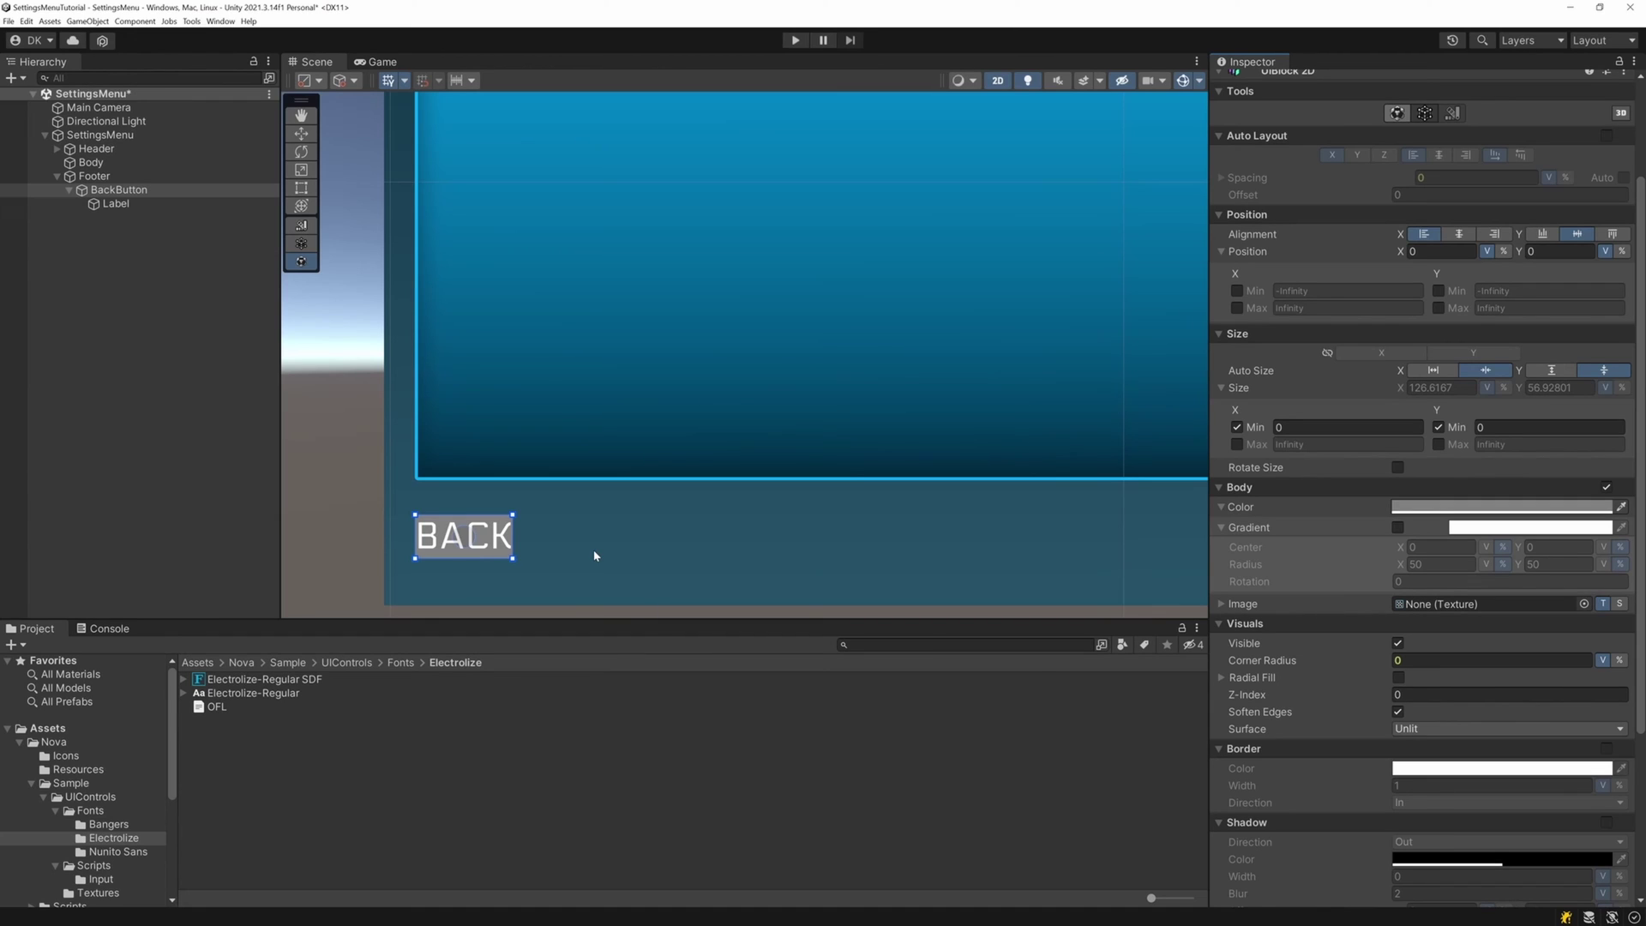
Set the BackButton's left and right padding to 32 and its top and bottom padding to 16.
scroll(1360, 577, "down", 5)
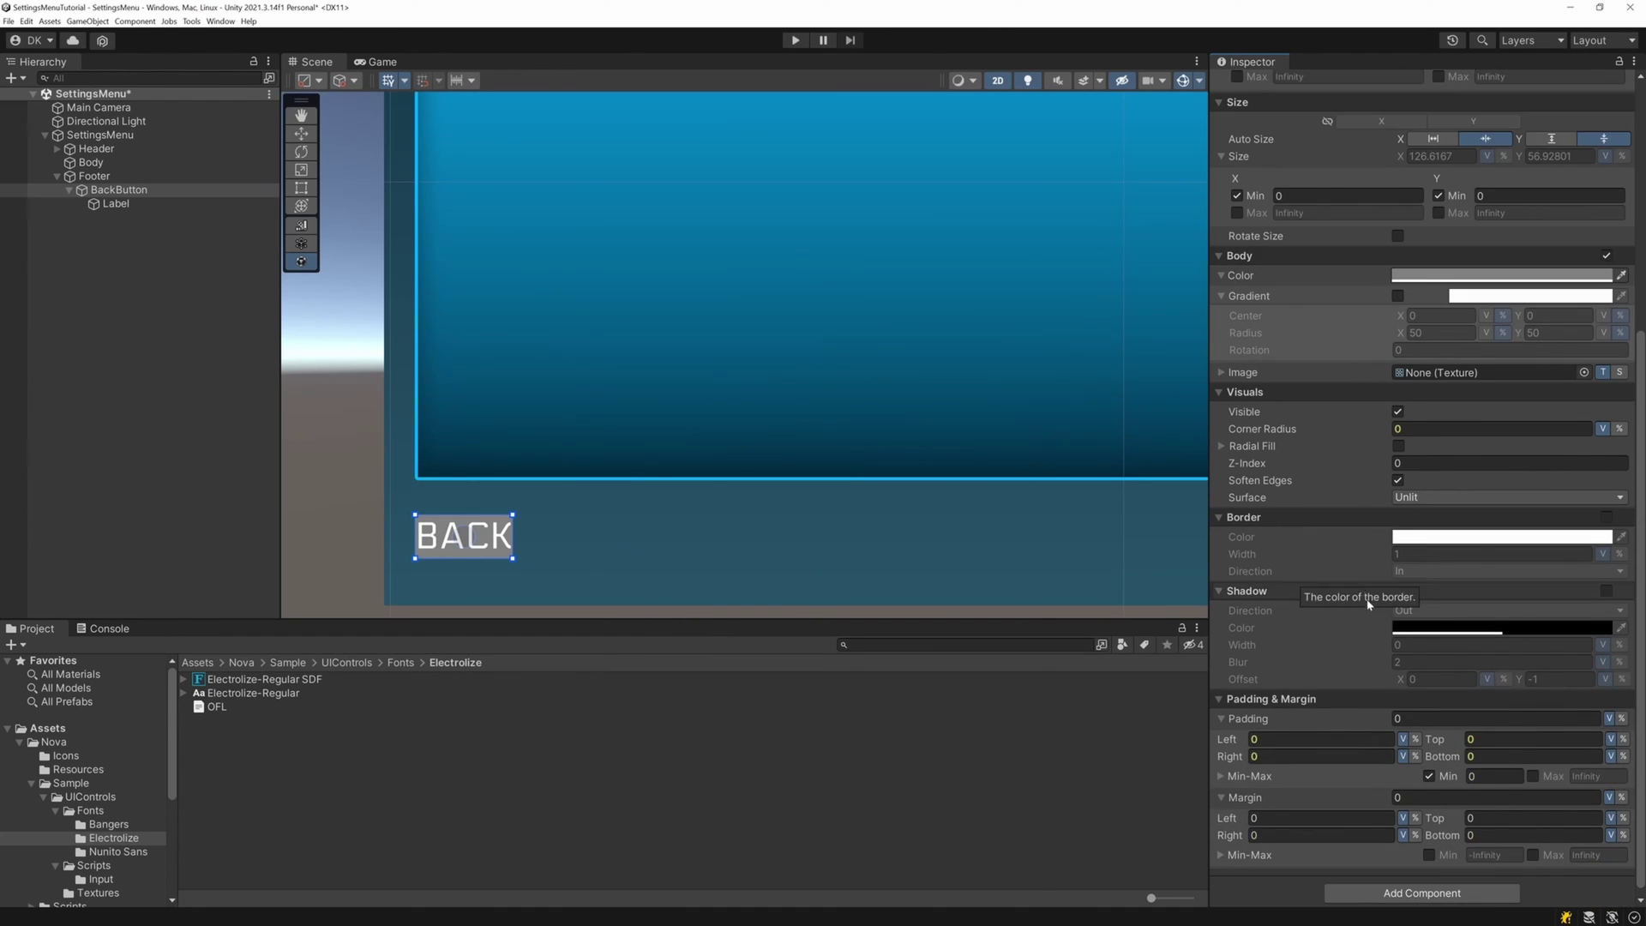
left_click(1321, 732)
type("32")
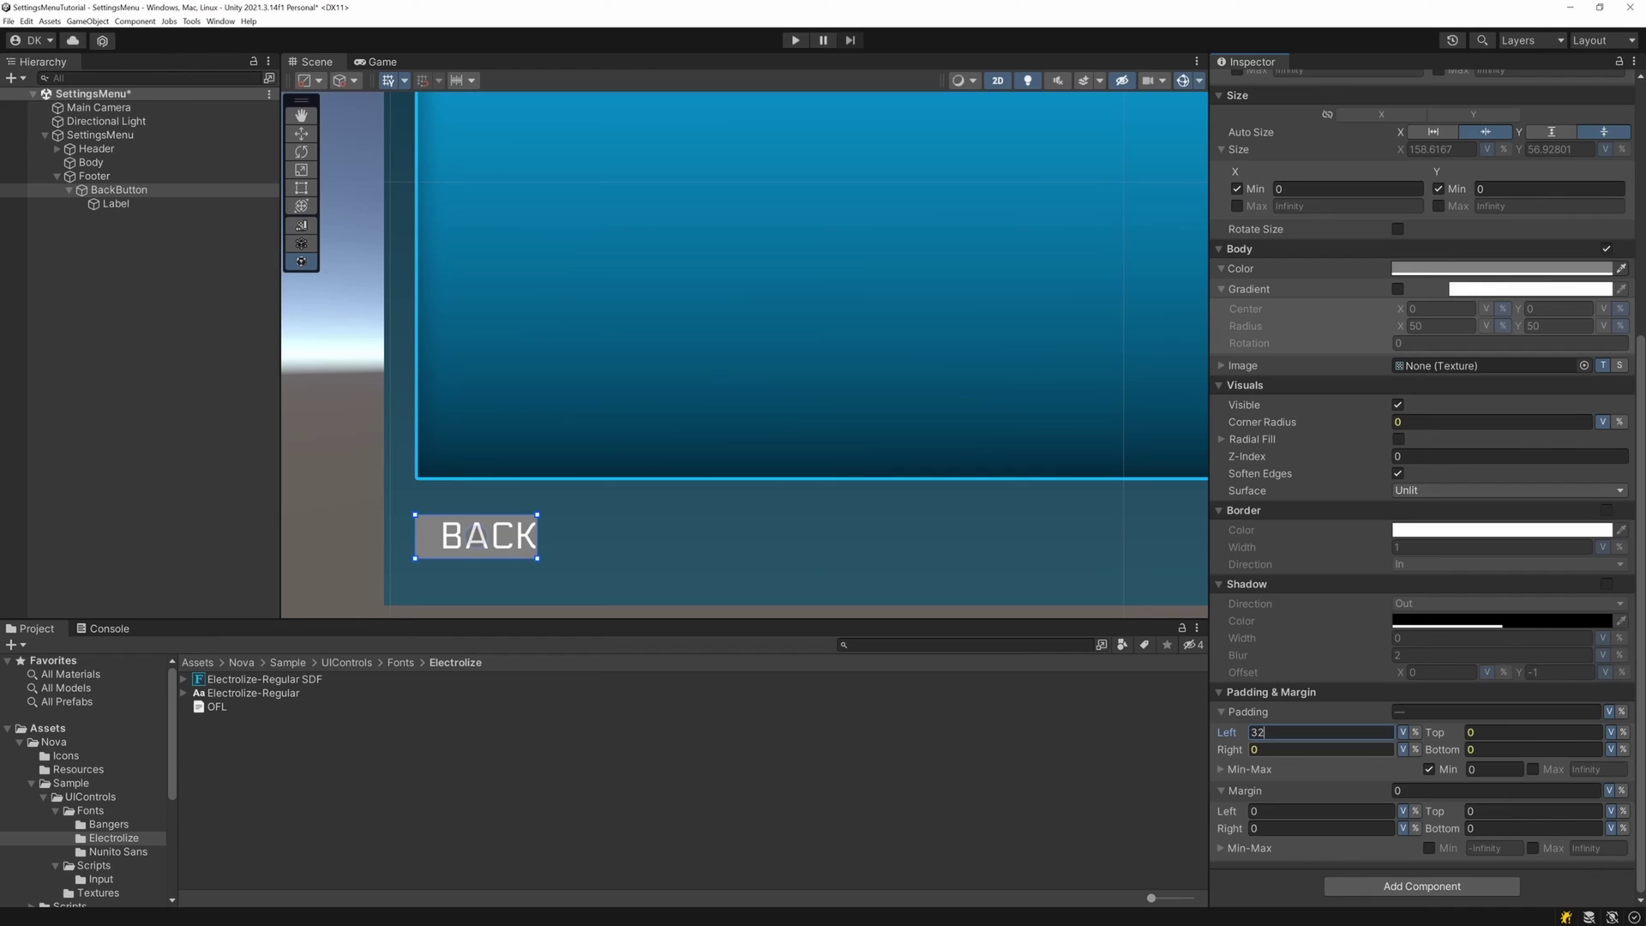
key("Tab")
type("32")
key("Tab")
type("16")
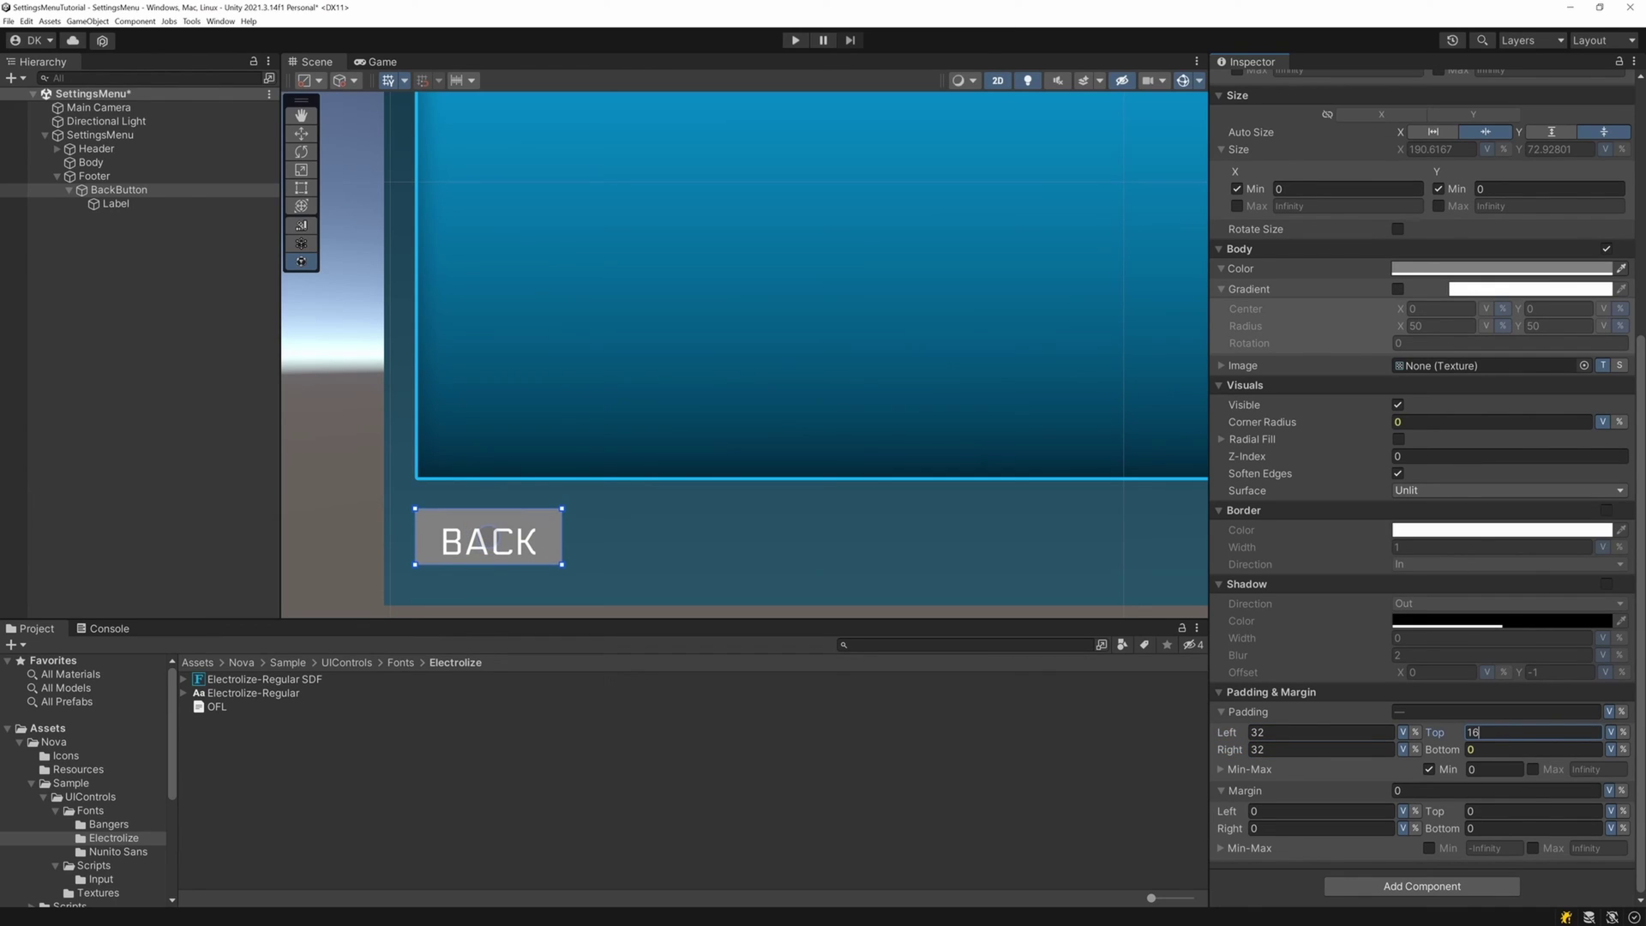
key("Tab")
type("16")
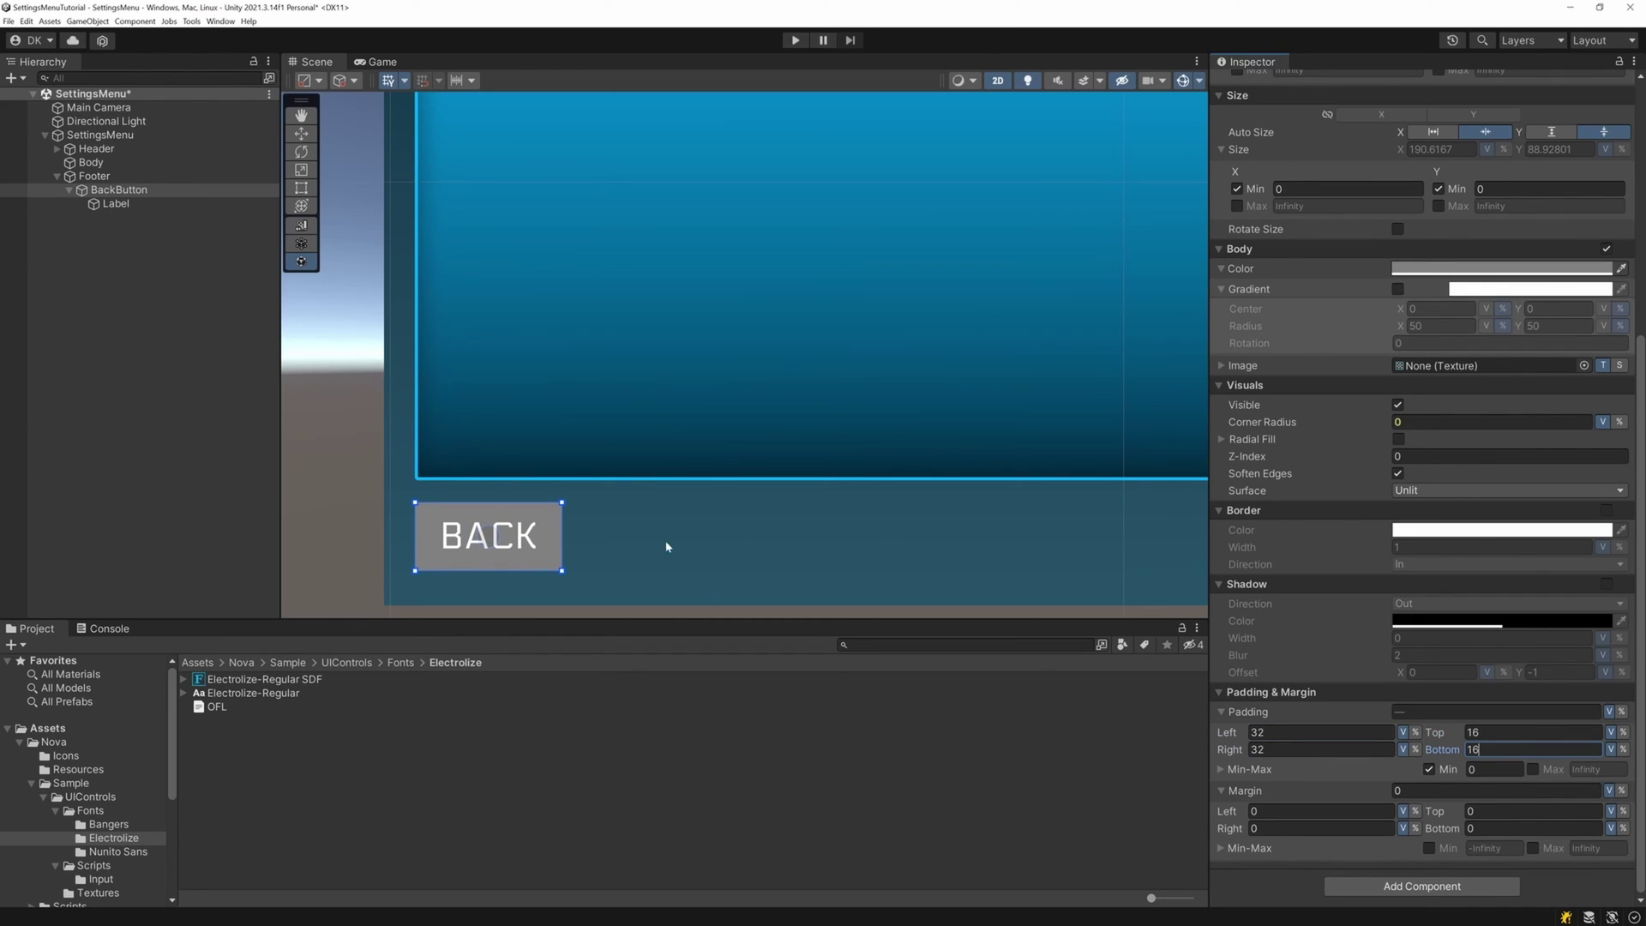
Set the BackButton's body color to the saved dark blue swatch 002536.
left_click(1414, 272)
left_click(1428, 660)
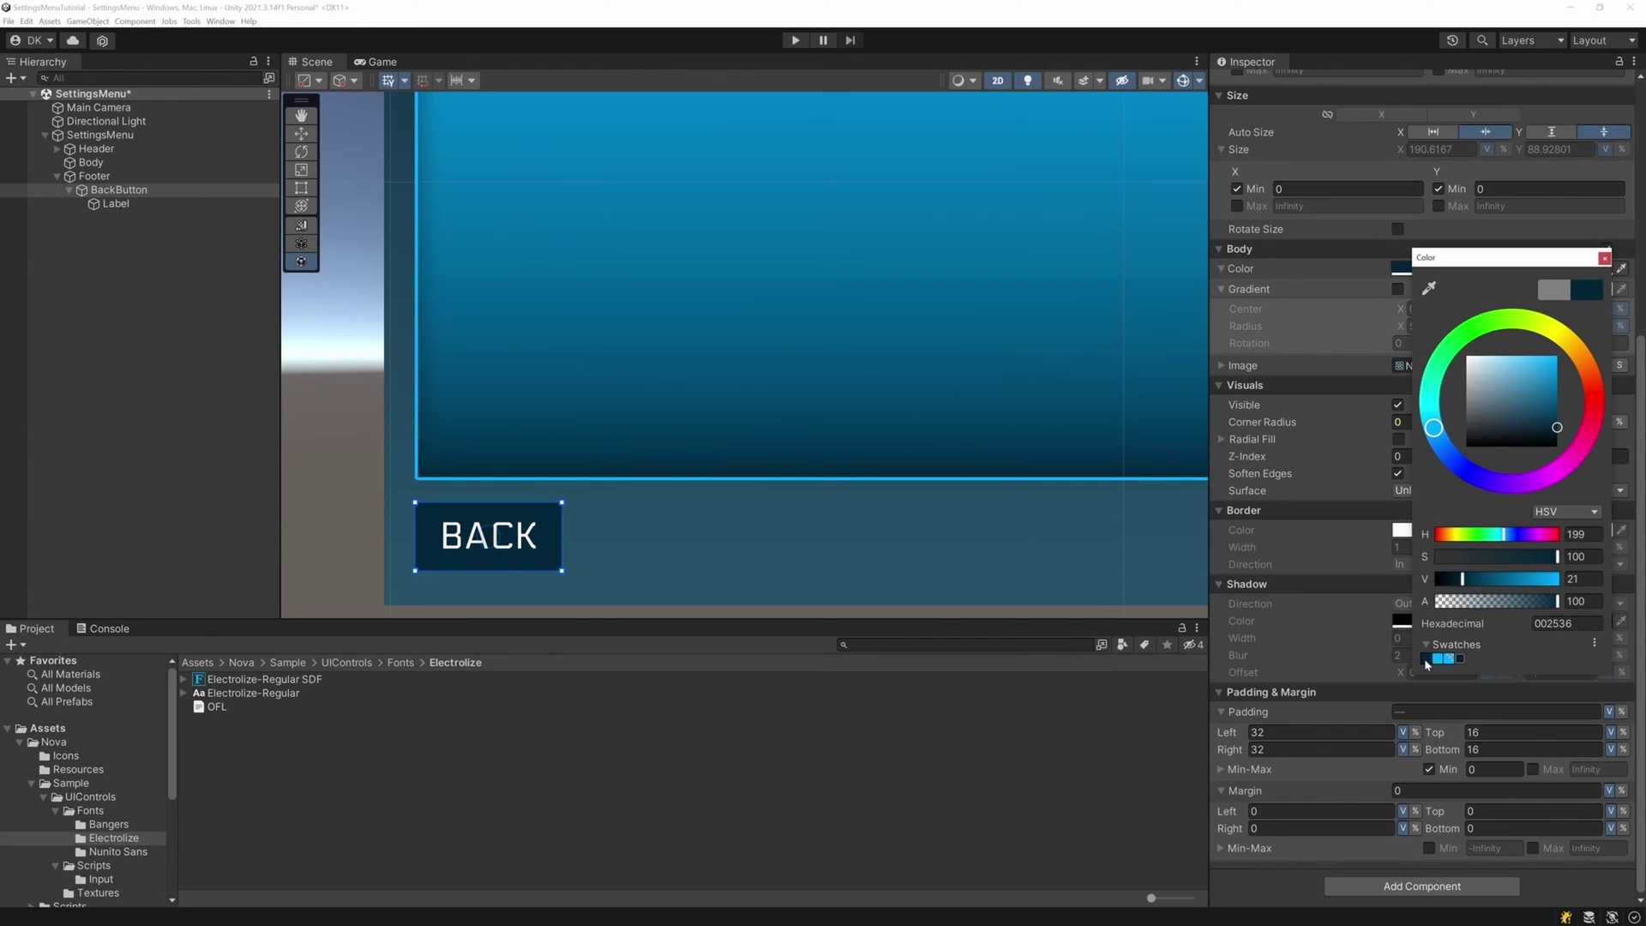
left_click(1604, 258)
Enable the BackButton's gradient and color it with the bright blue 00AFFF swatch at about 13 alpha.
left_click(1398, 289)
left_click(1451, 292)
left_click(1478, 684)
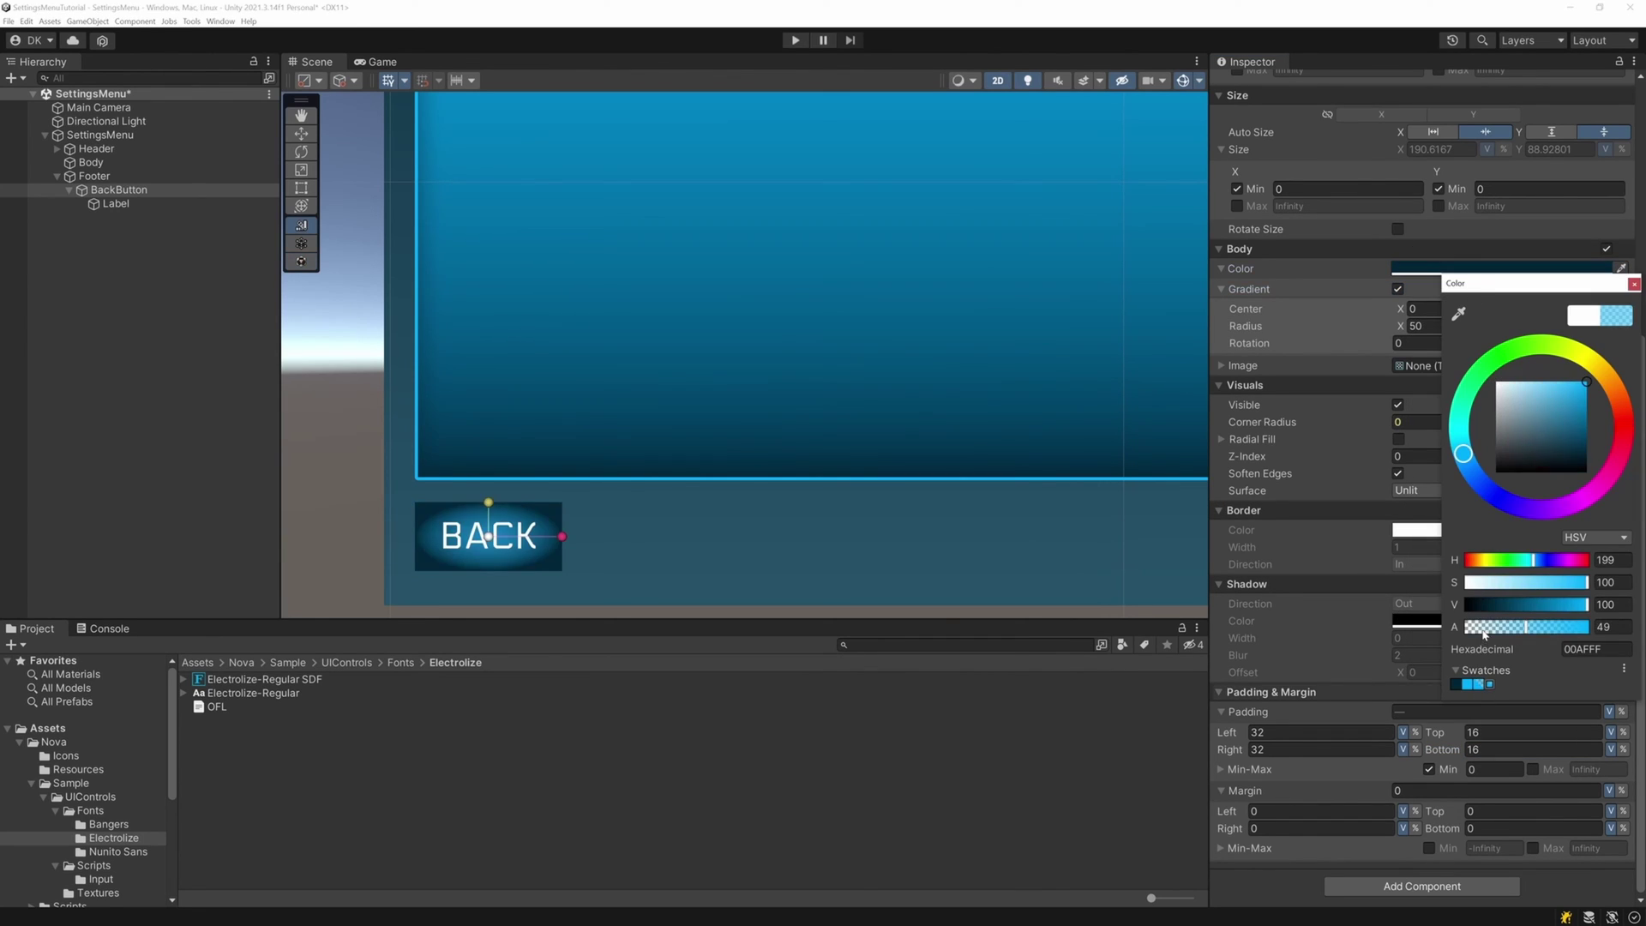
left_click(1483, 629)
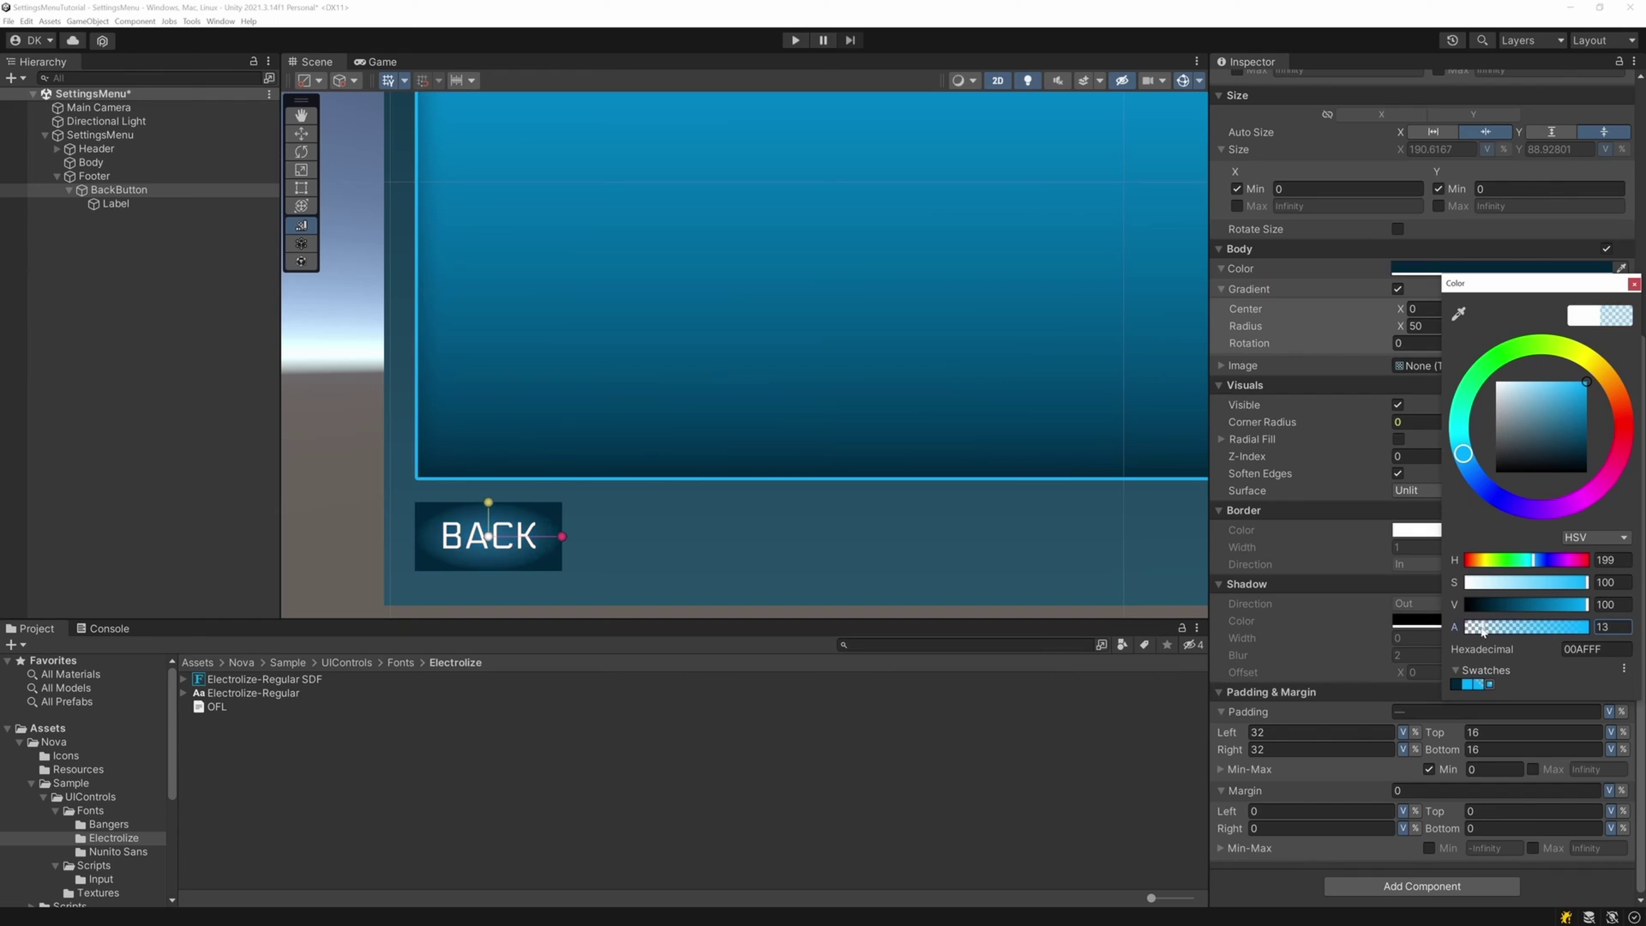
left_click(1634, 284)
Make the gradient a diagonal band with X radius 0, reaching the button's lower-right corner, and set the corner radius to 4.
left_click(1425, 326)
type("0")
left_click_drag(488, 505, 561, 567)
left_click(1457, 422)
type("4")
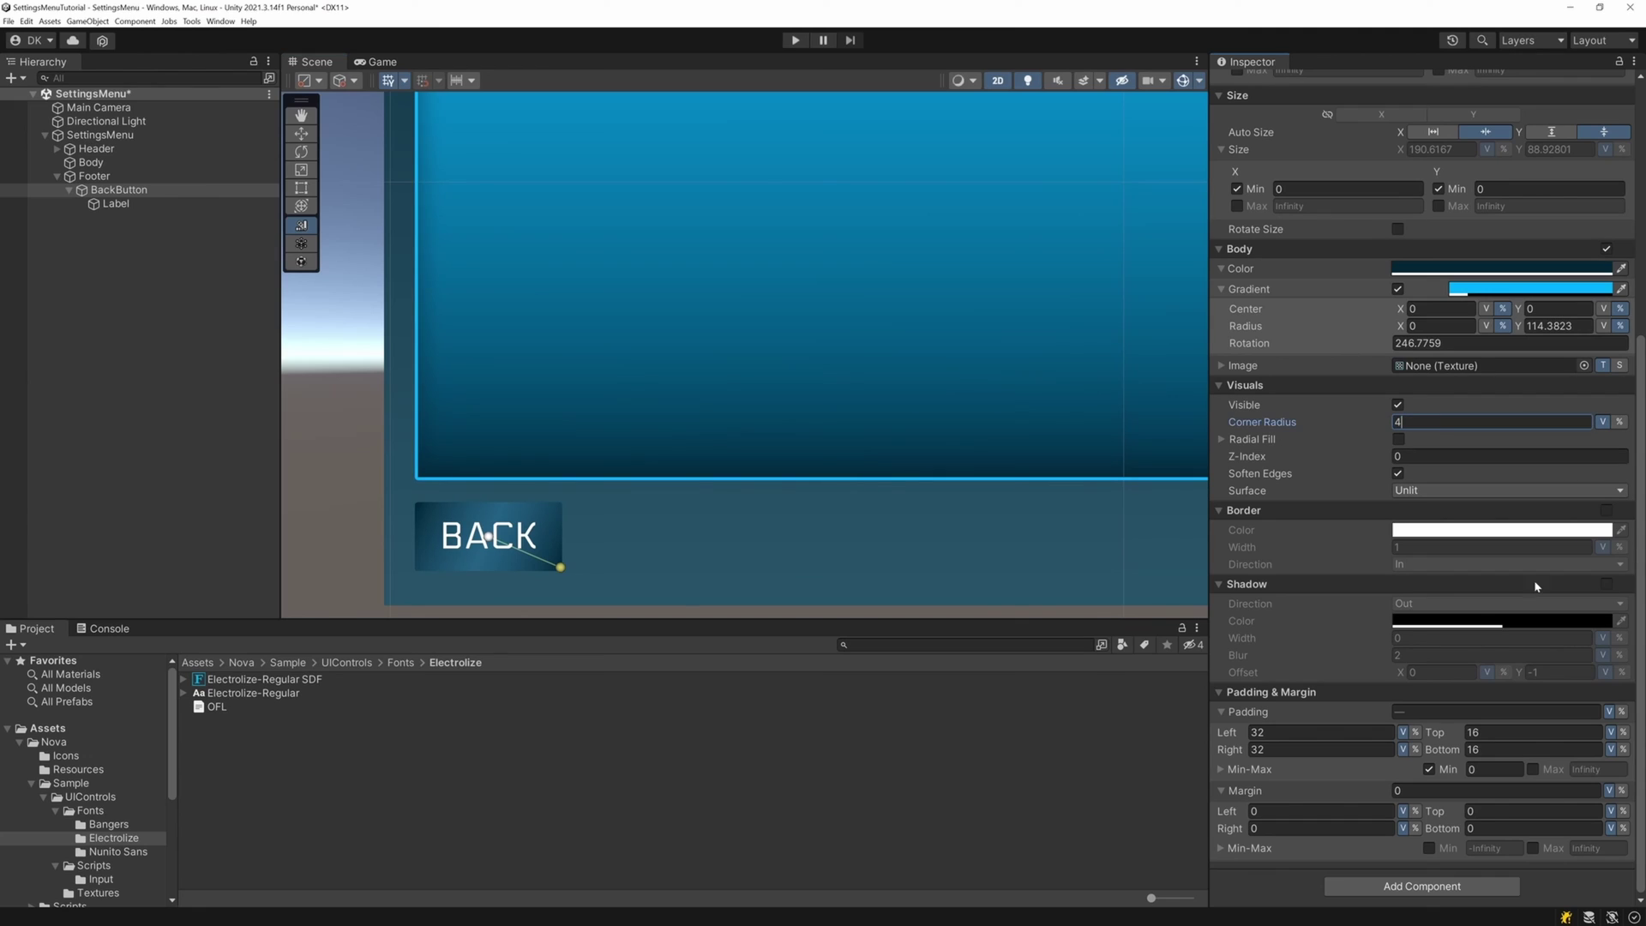
Enable an inward shadow on the BackButton and give it the saved medium blue color.
left_click(1607, 584)
left_click(1462, 607)
left_click(1420, 637)
left_click(1415, 622)
left_click(1438, 905)
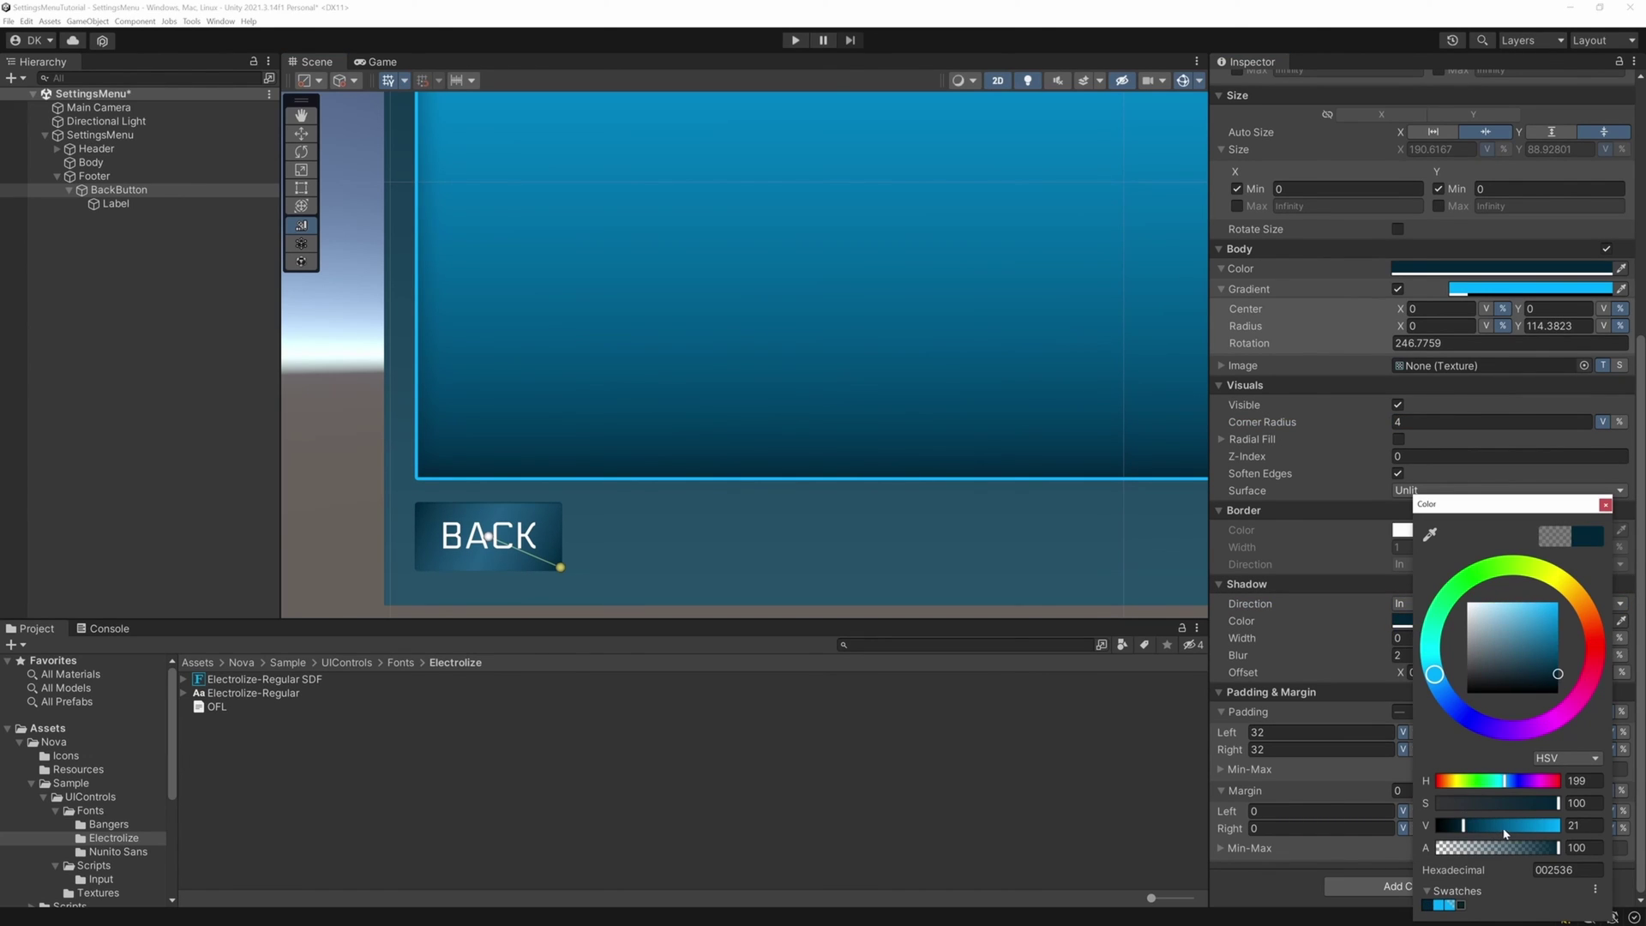
left_click(1606, 504)
Set the BackButton shadow's Y offset to 0, width to 2 and blur to 4, and preview the menu in the Game view.
left_click(1559, 673)
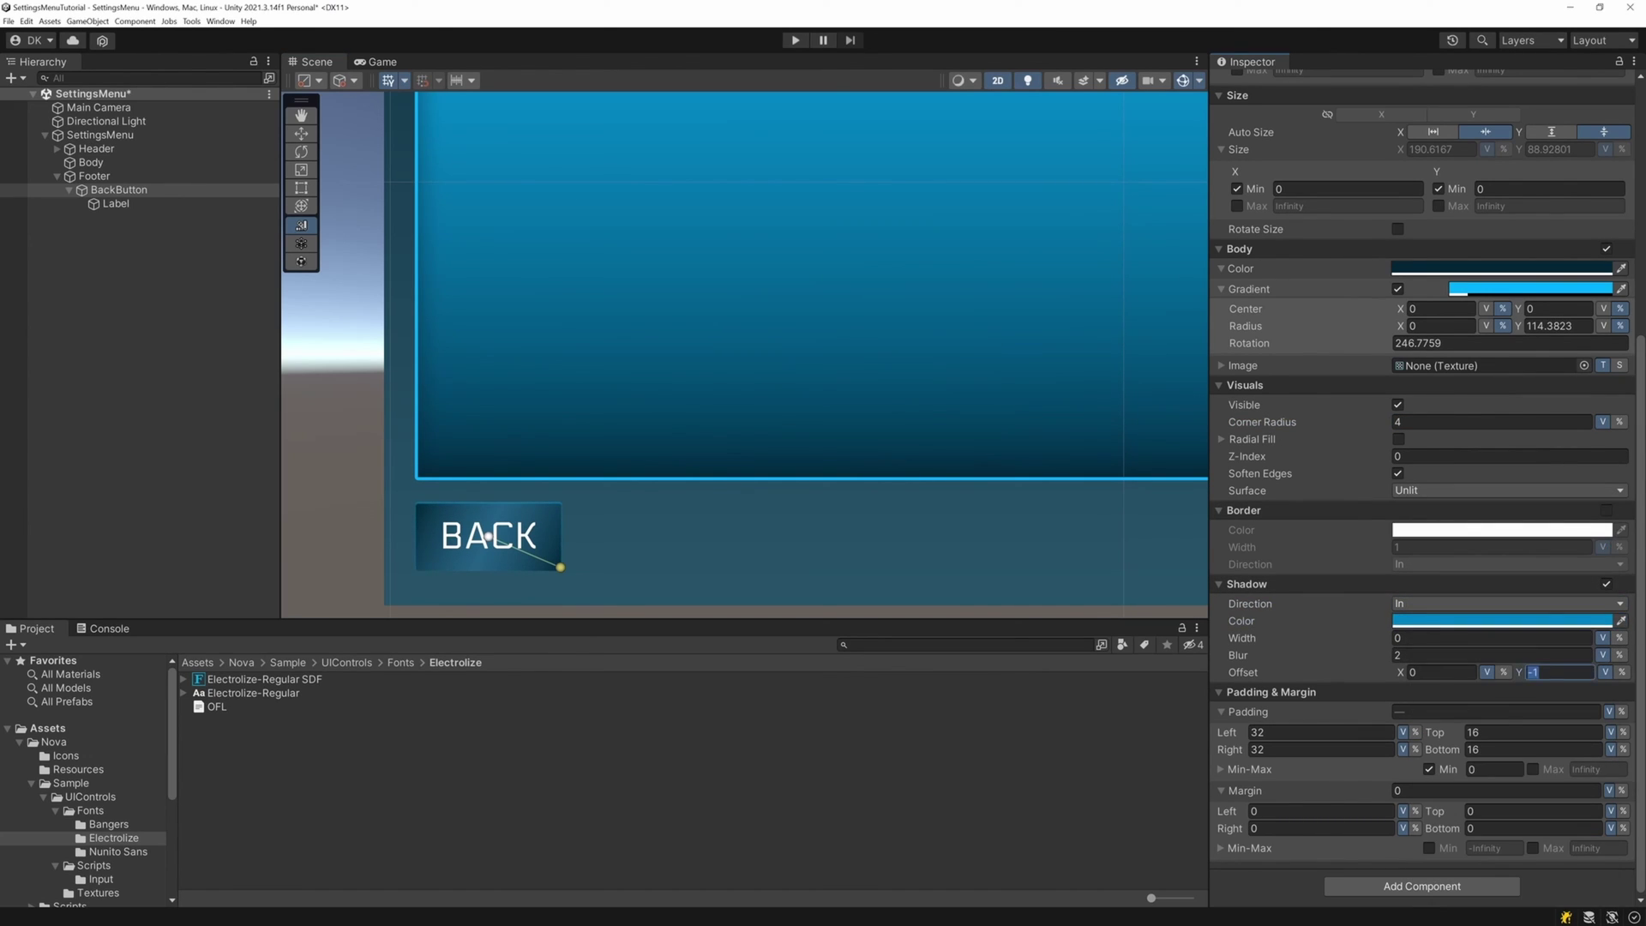
type("0")
left_click(1491, 638)
type("2")
key("Tab")
type("4")
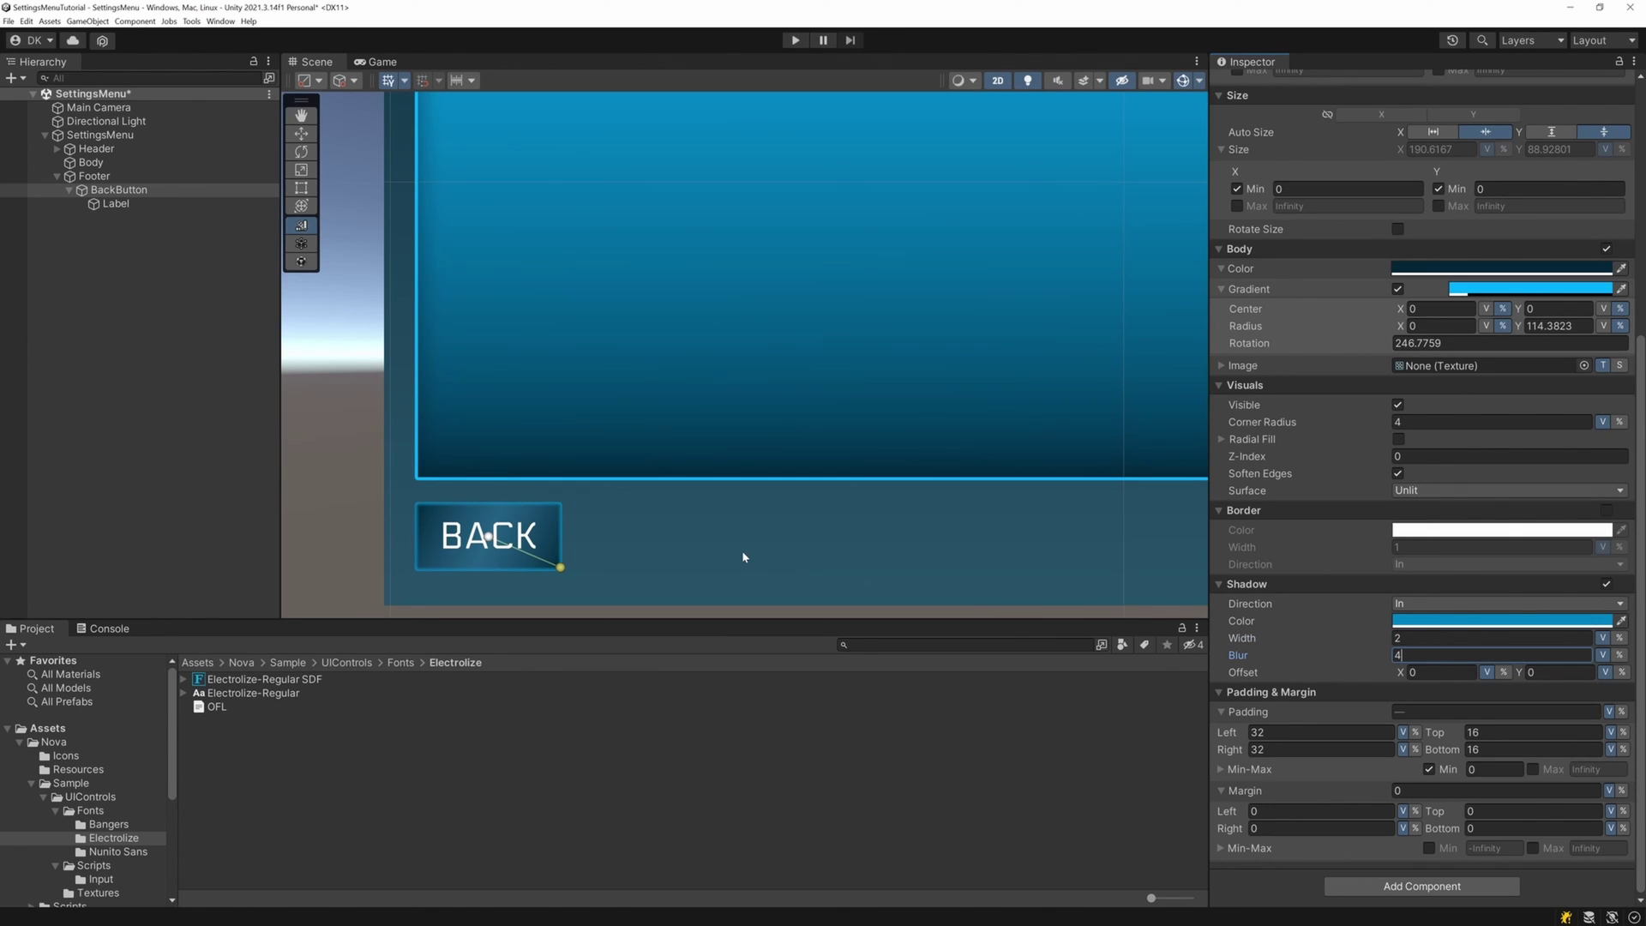
scroll(742, 556, "down", 6)
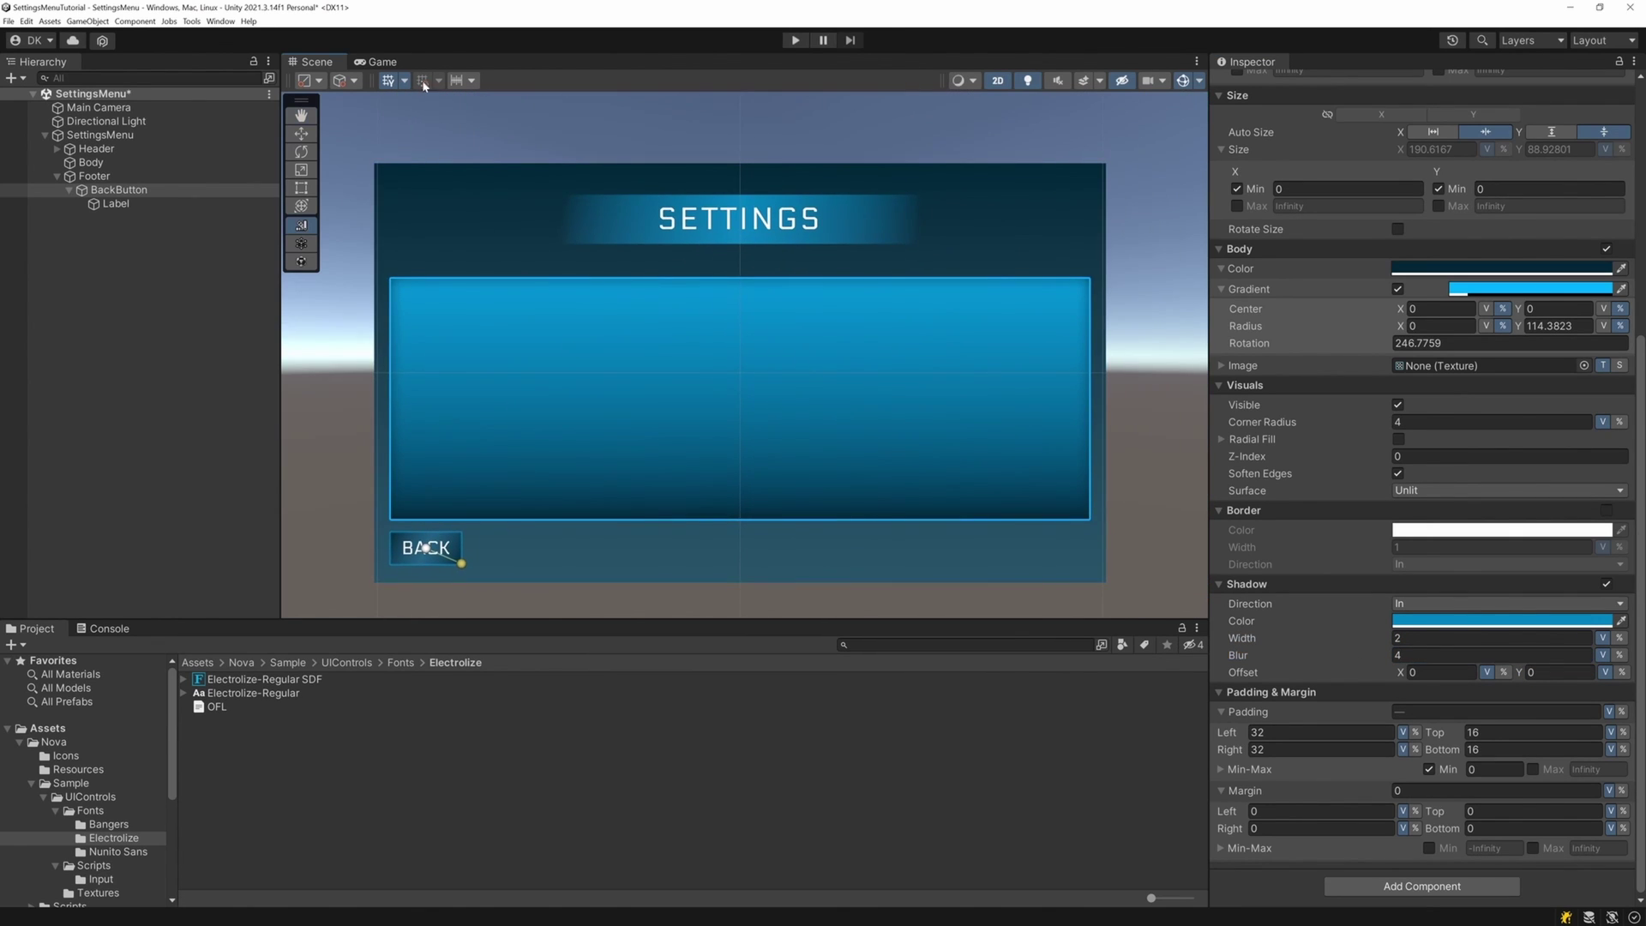
left_click(383, 63)
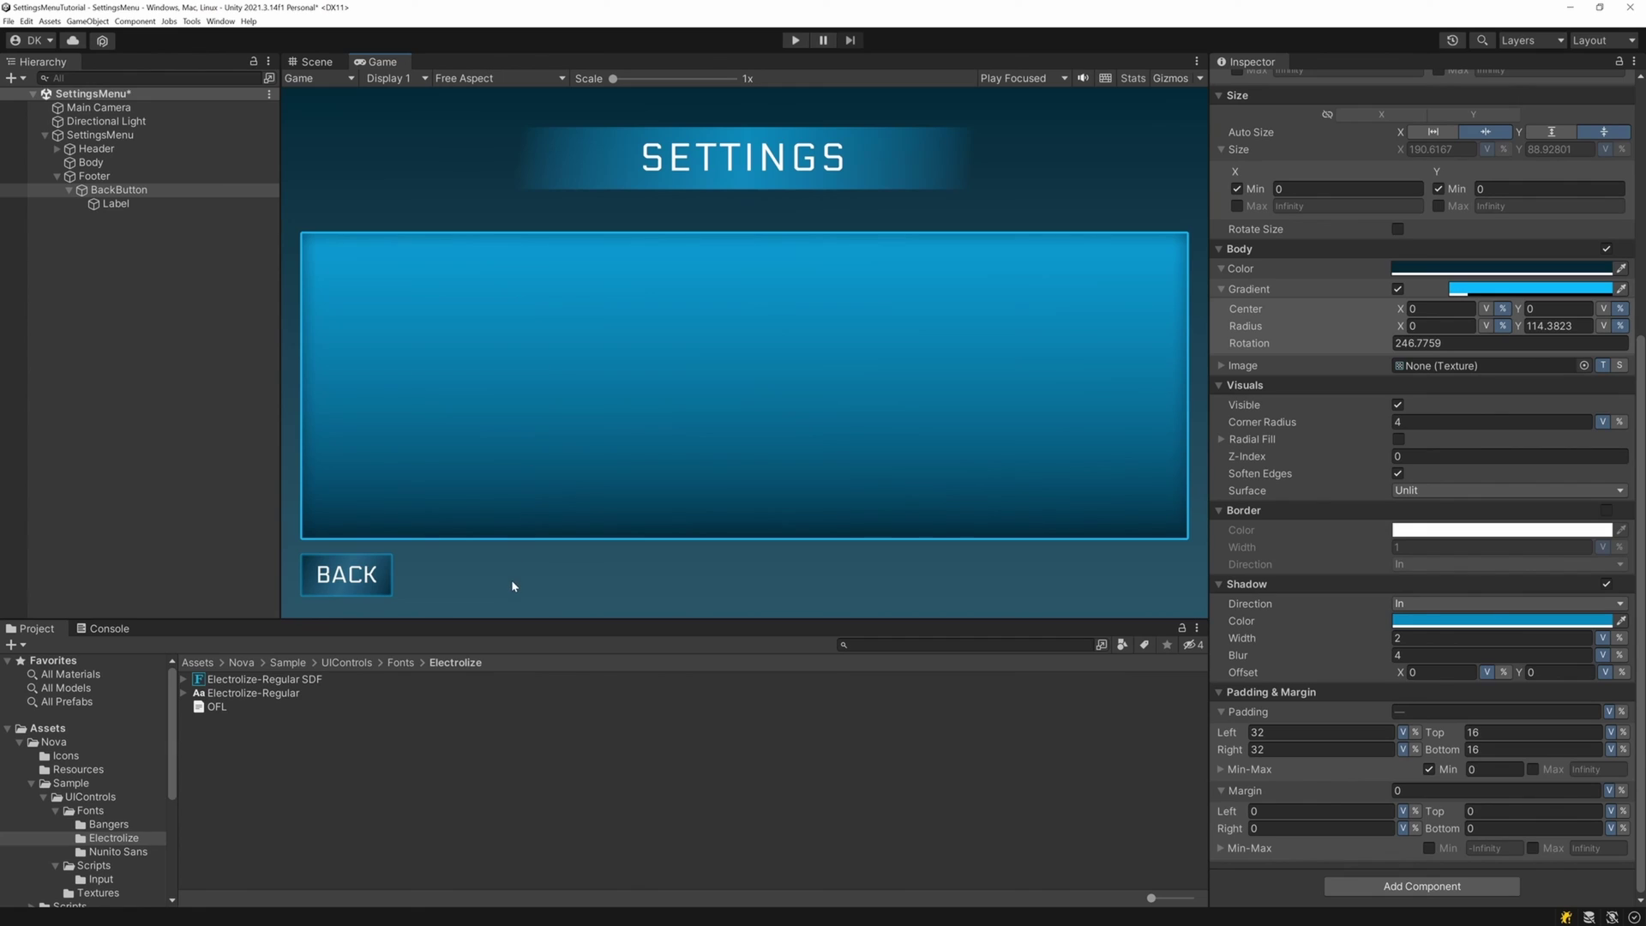